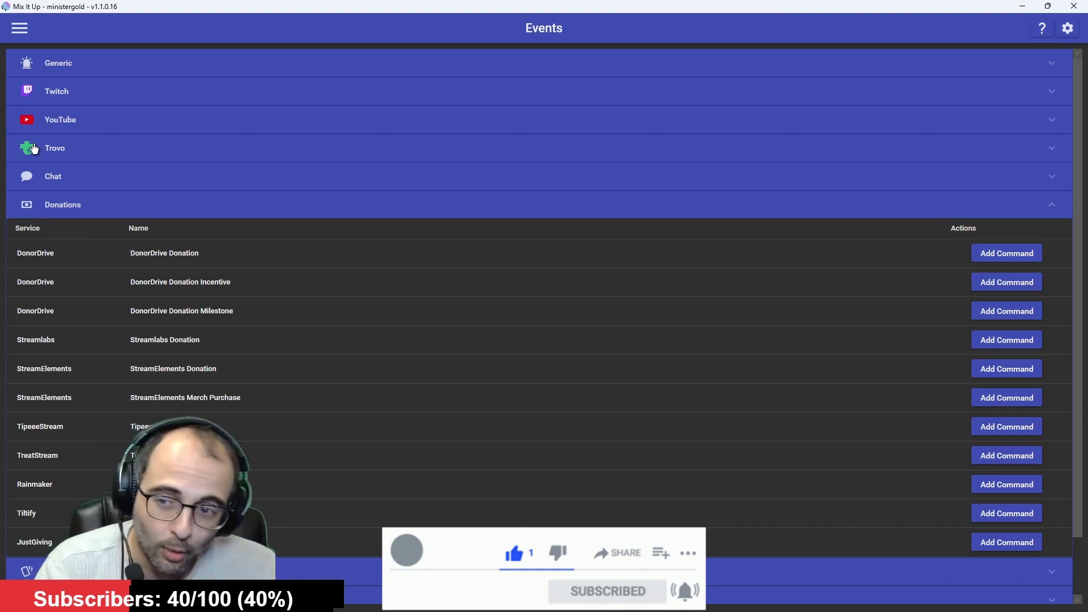
# Open the "Subs, Bits, Dollars" overlay widget for editing
pyautogui.click(25, 28)
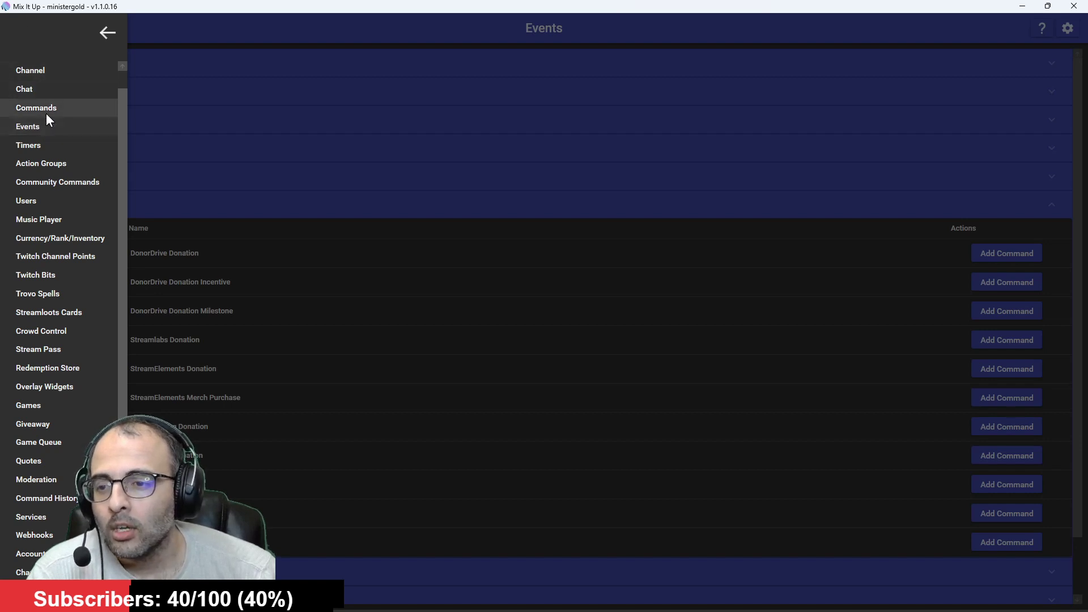
pyautogui.click(77, 387)
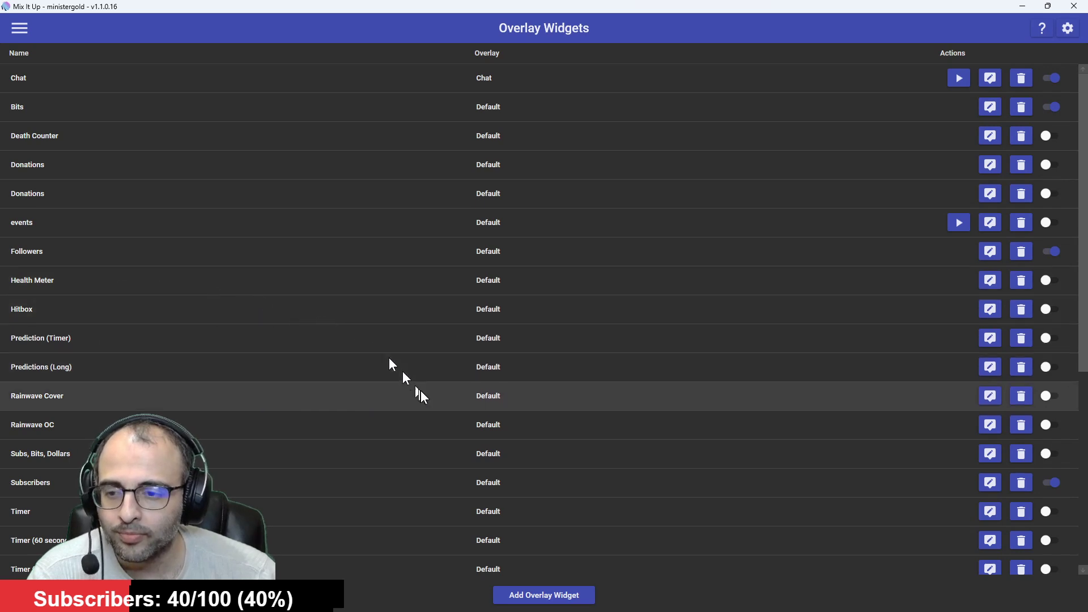
pyautogui.scroll(-5, 69, 173)
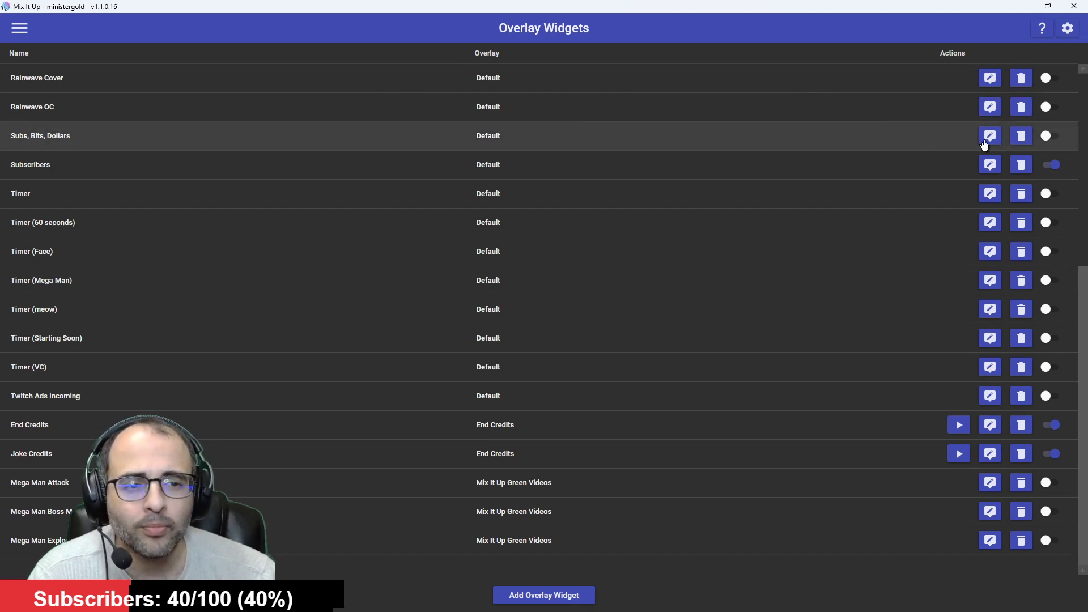
pyautogui.click(991, 140)
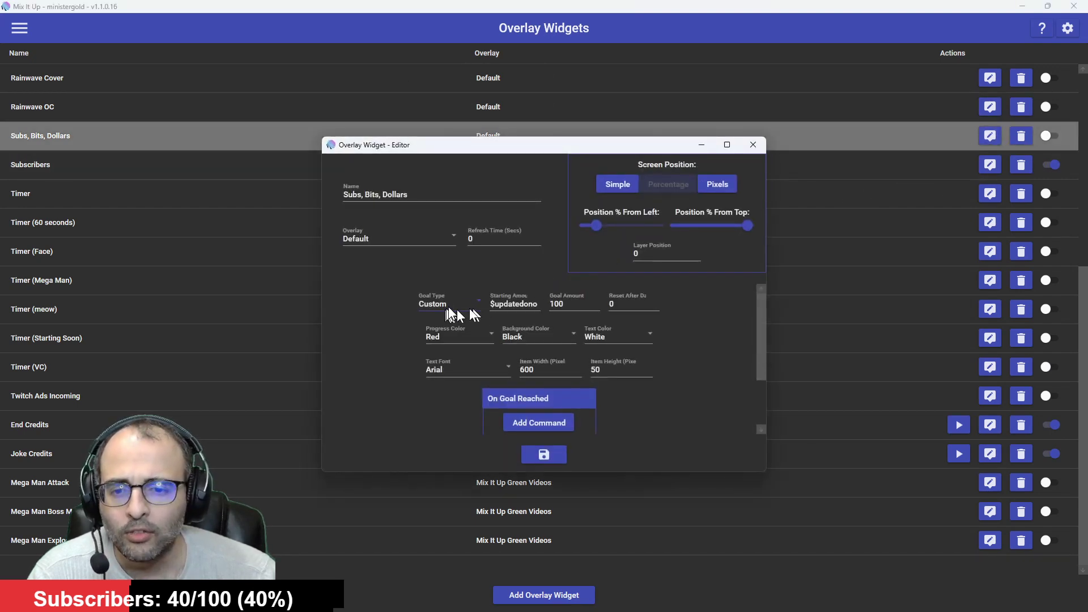
# Review the goal type choices and the text at the end of the widget's HTML style code, then close the widget without saving
pyautogui.click(467, 301)
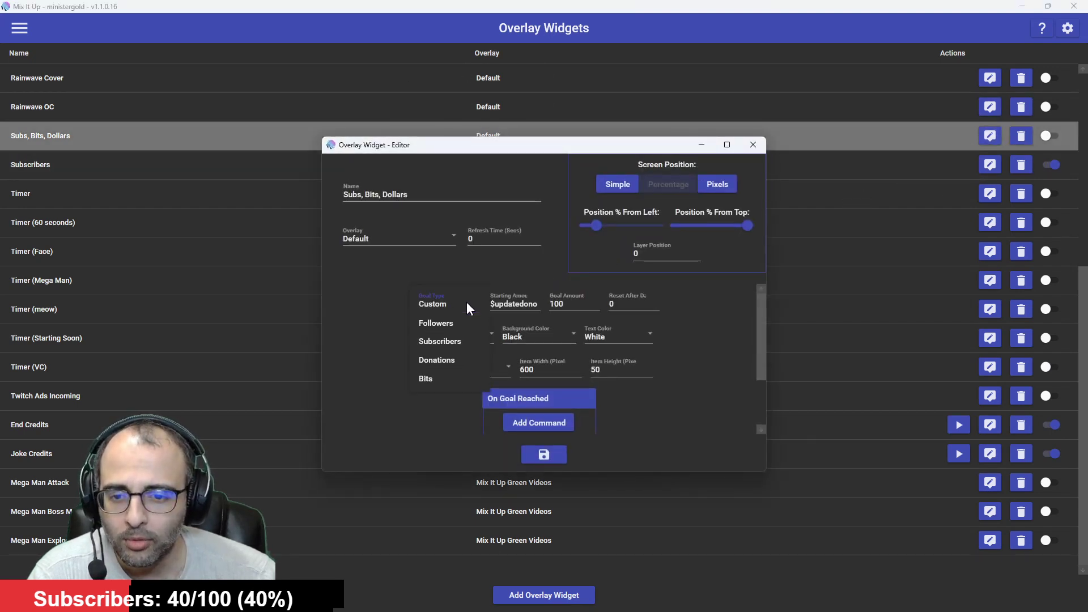
pyautogui.click(475, 270)
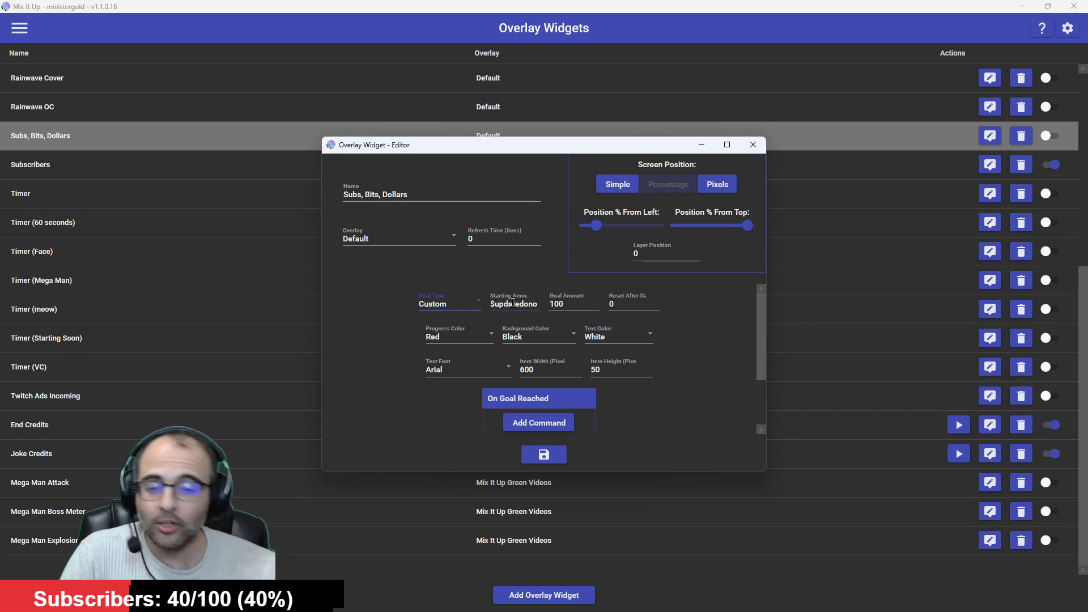
pyautogui.scroll(-3, 510, 389)
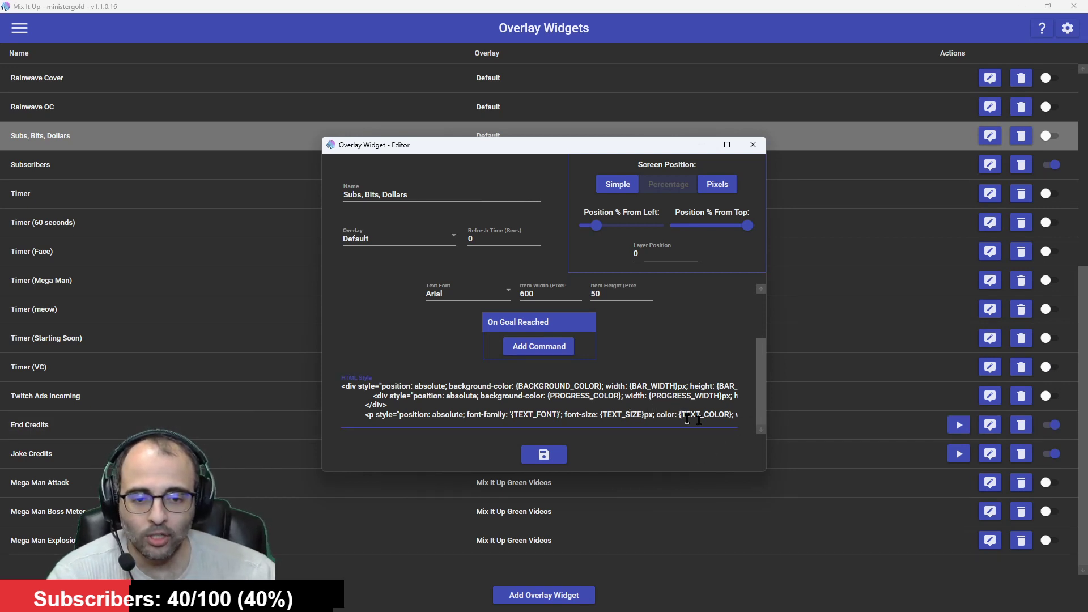
pyautogui.moveTo(681, 420); pyautogui.dragTo(753, 425)
pyautogui.click(675, 413)
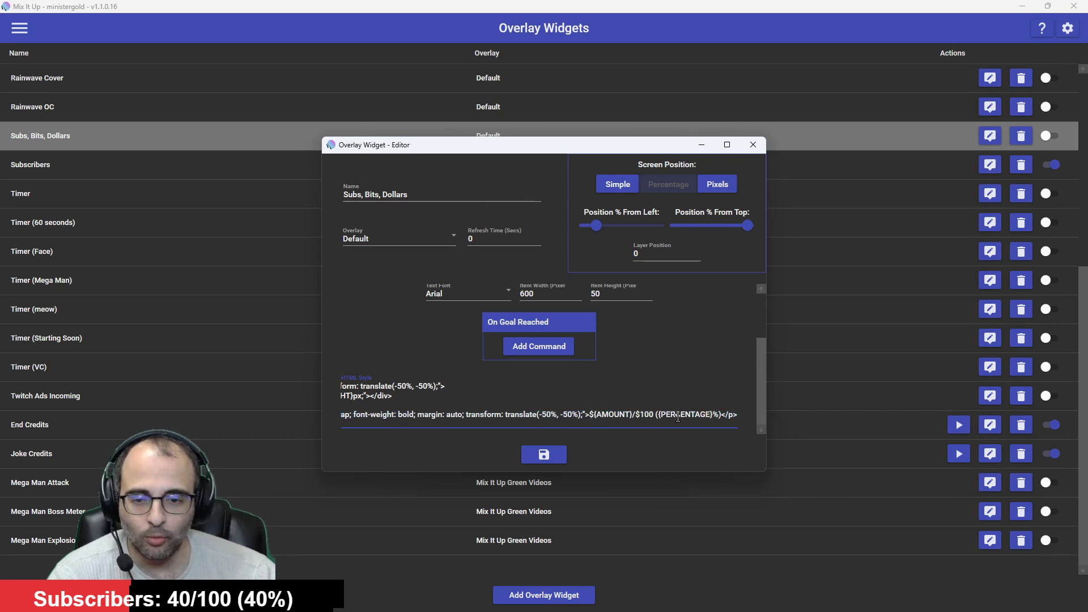
pyautogui.click(756, 147)
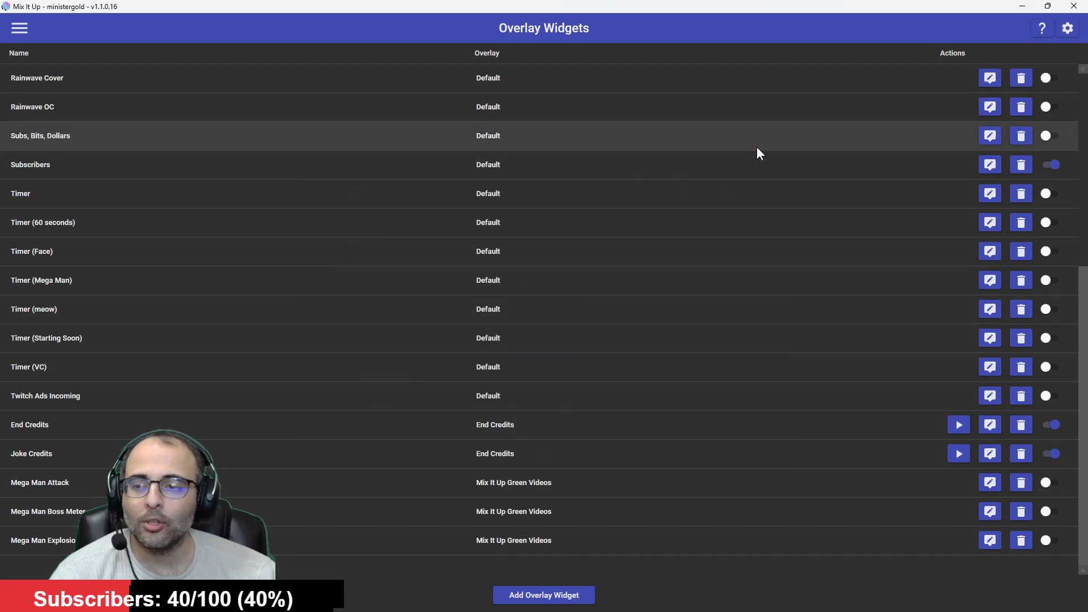
# Filter the custom commands by "dono" and open the bitsdono command for editing
pyautogui.click(18, 32)
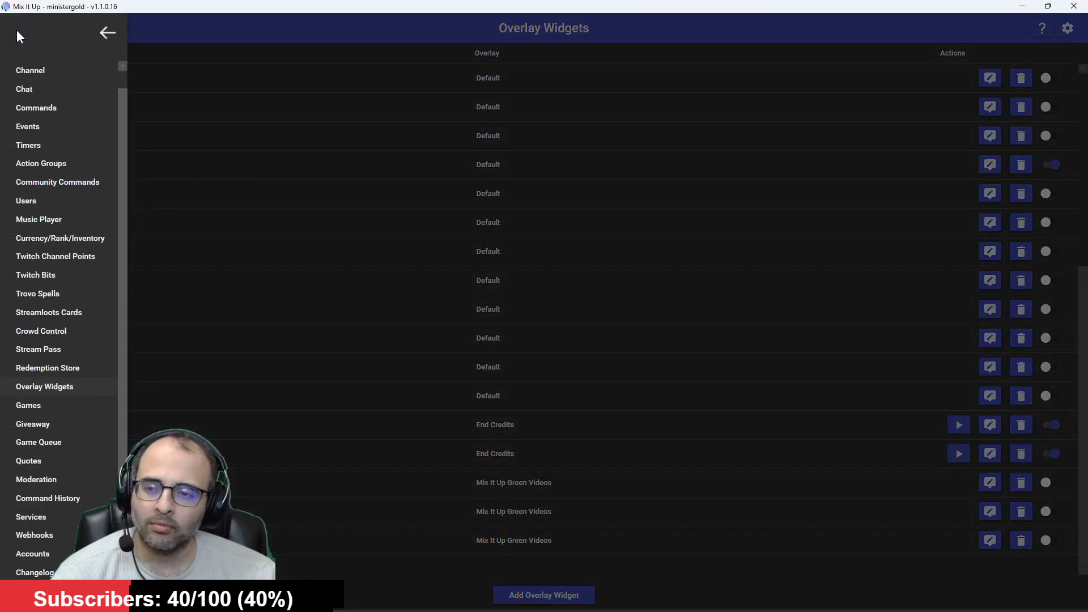
pyautogui.click(40, 107)
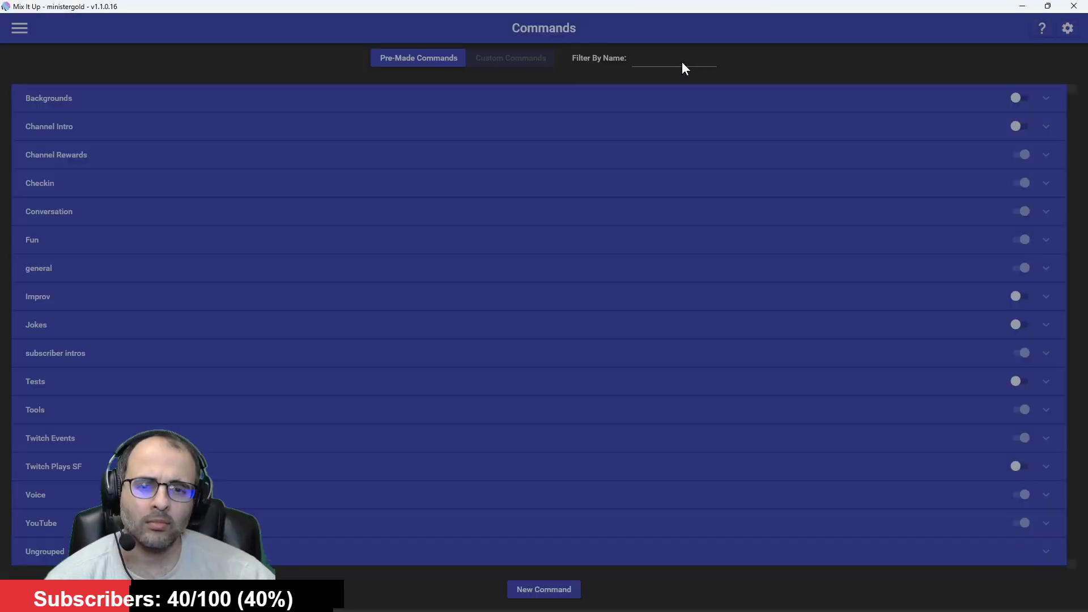
pyautogui.click(679, 59)
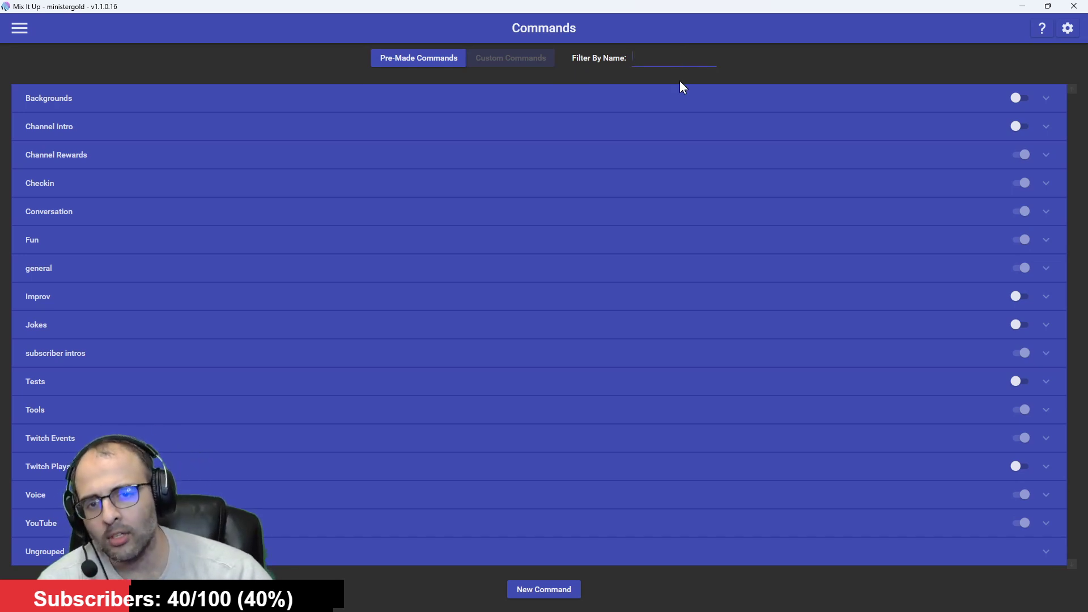
pyautogui.write('dono')
pyautogui.click(646, 120)
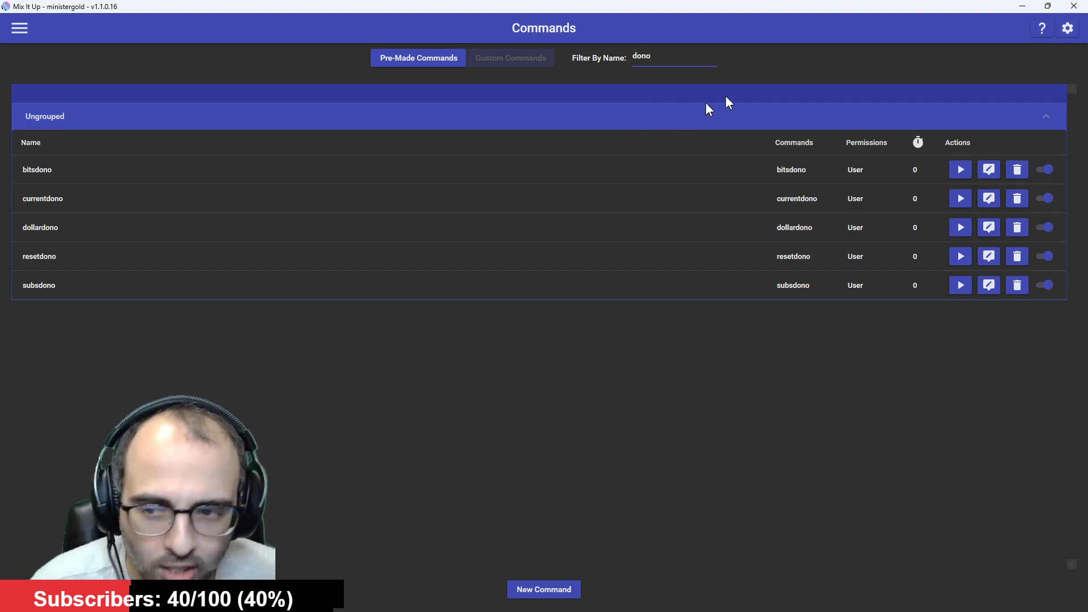
pyautogui.click(989, 170)
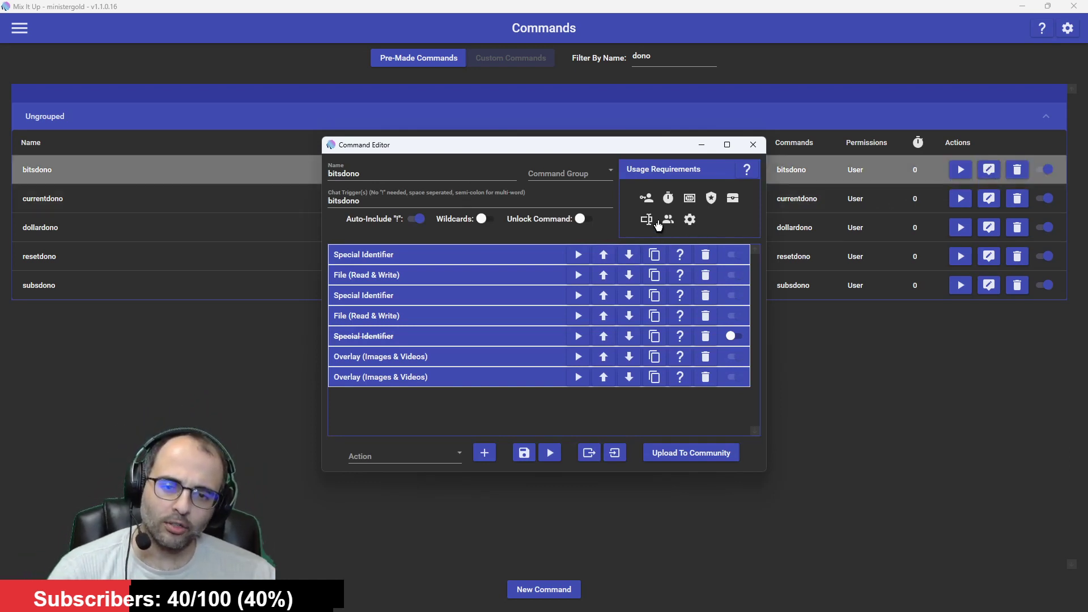
# Switch the bitsdono command's role requirement to Advanced and review the available platforms and user roles
pyautogui.click(647, 200)
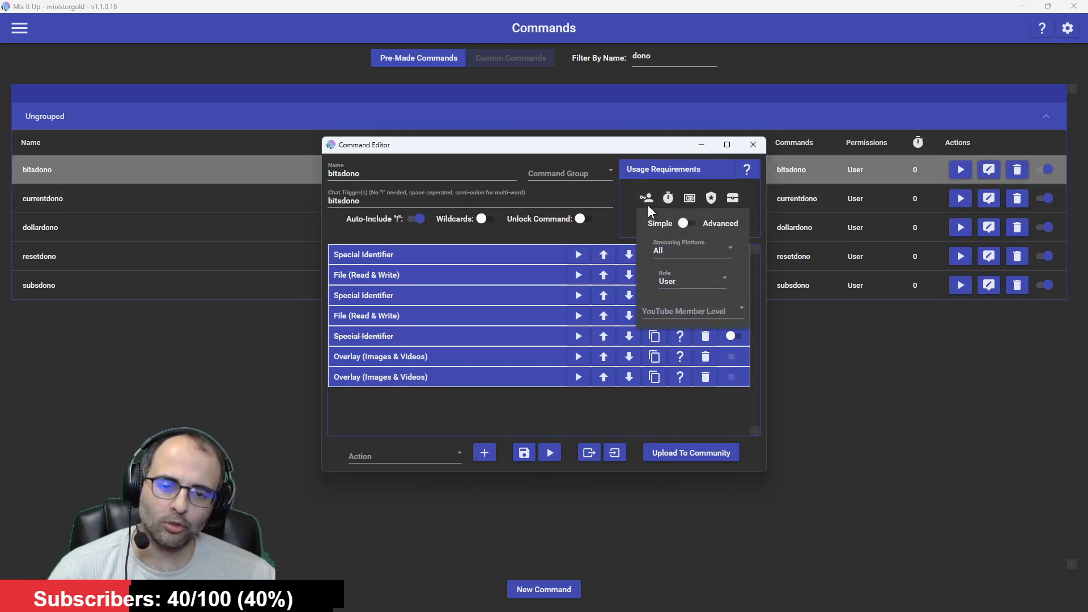
pyautogui.click(685, 224)
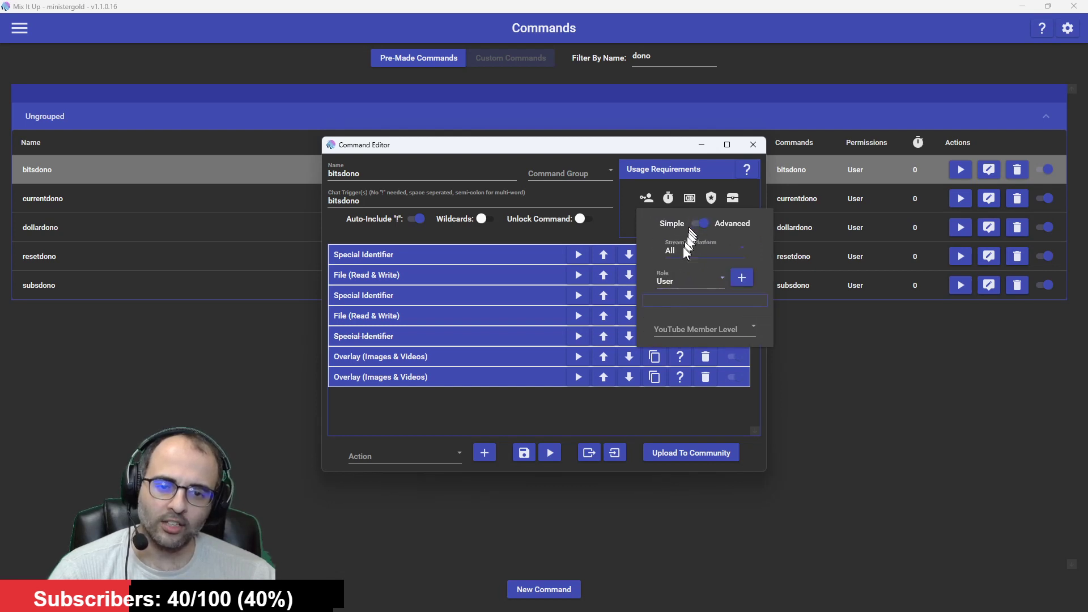
pyautogui.click(683, 247)
pyautogui.click(659, 250)
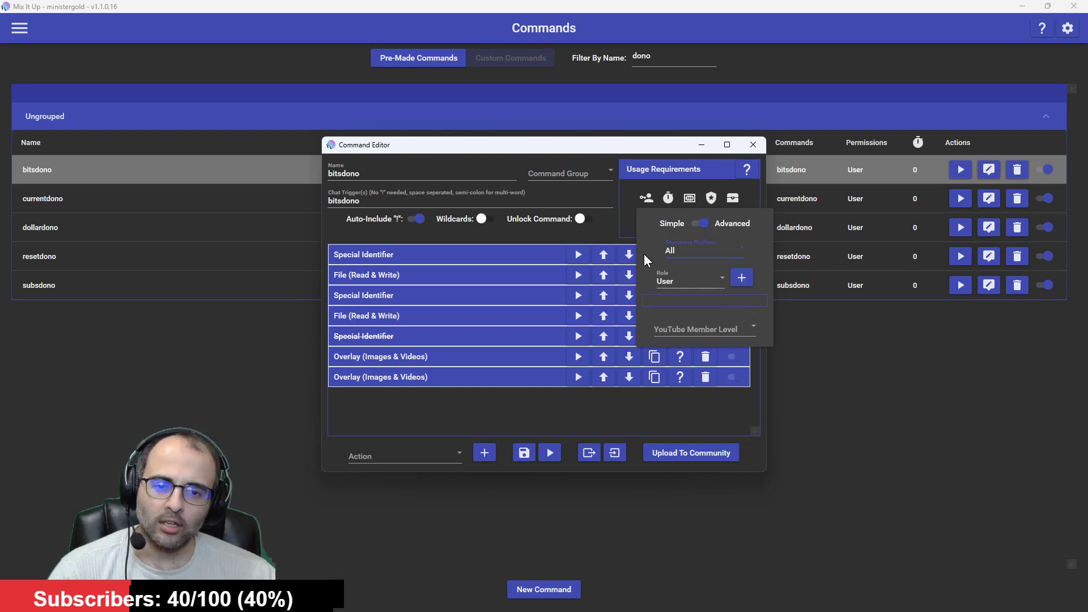
pyautogui.click(662, 280)
pyautogui.scroll(-3, 702, 488)
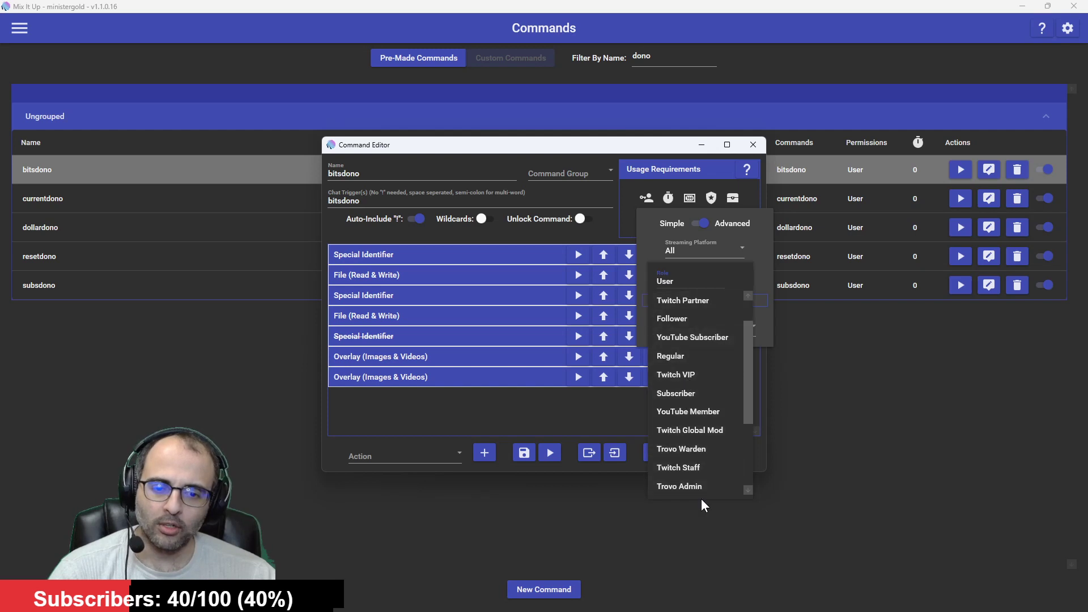
pyautogui.scroll(3, 693, 388)
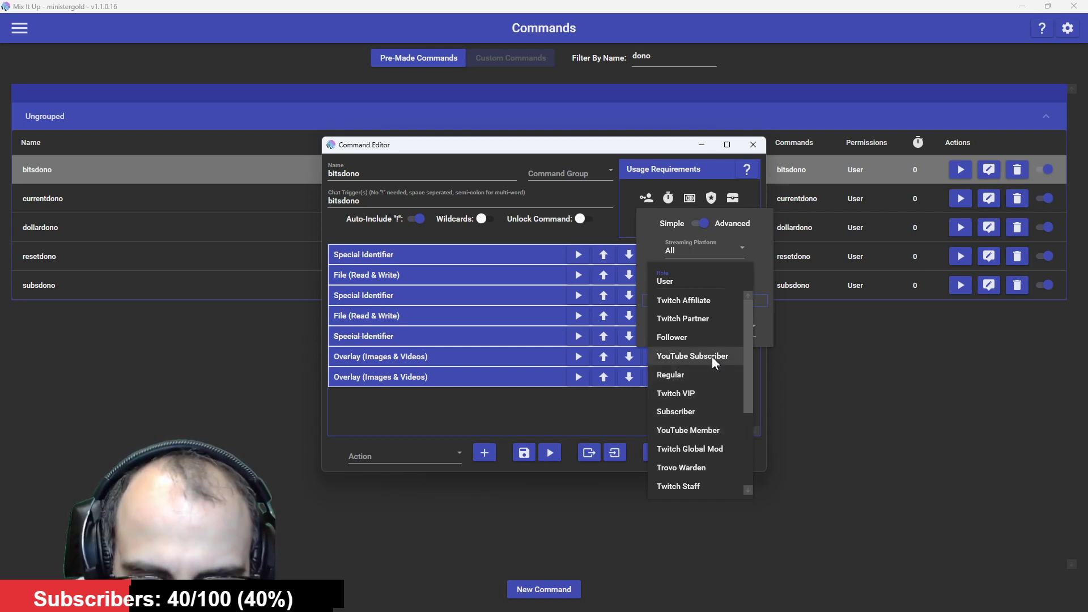
pyautogui.scroll(-3, 712, 358)
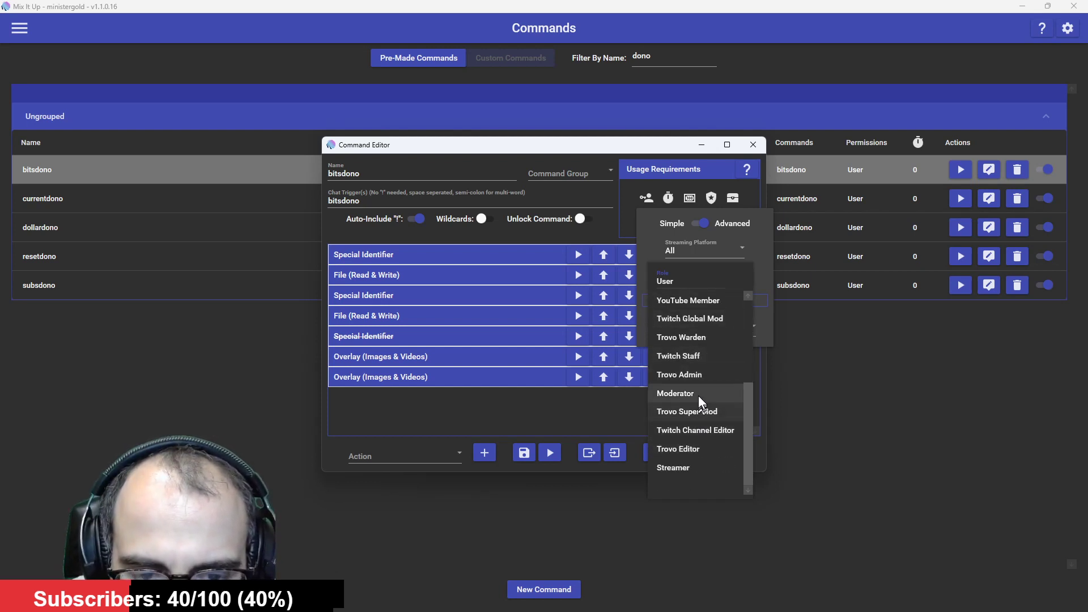
pyautogui.click(649, 240)
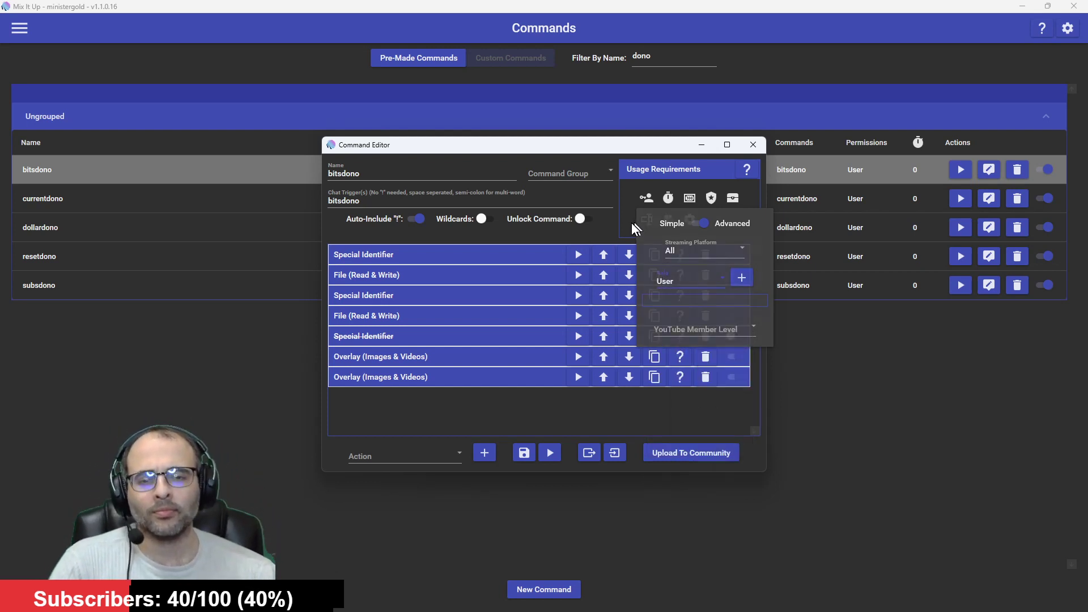
pyautogui.click(632, 222)
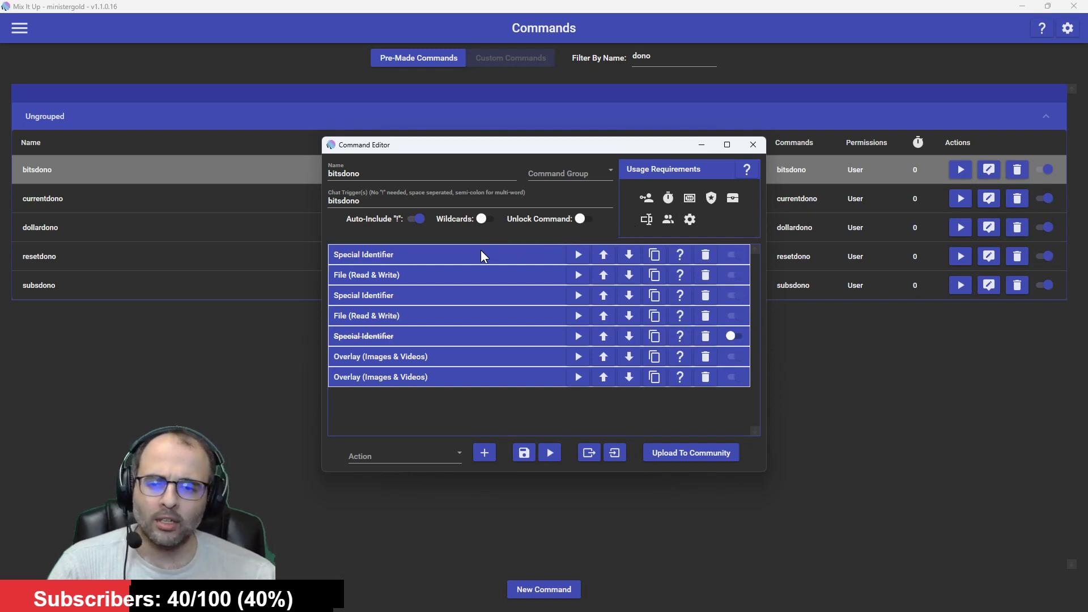
# Find Special Identifier among the available action types and expand the command's first Special Identifier action to examine its settings
pyautogui.click(430, 460)
pyautogui.scroll(-1, 423, 409)
pyautogui.scroll(1, 423, 409)
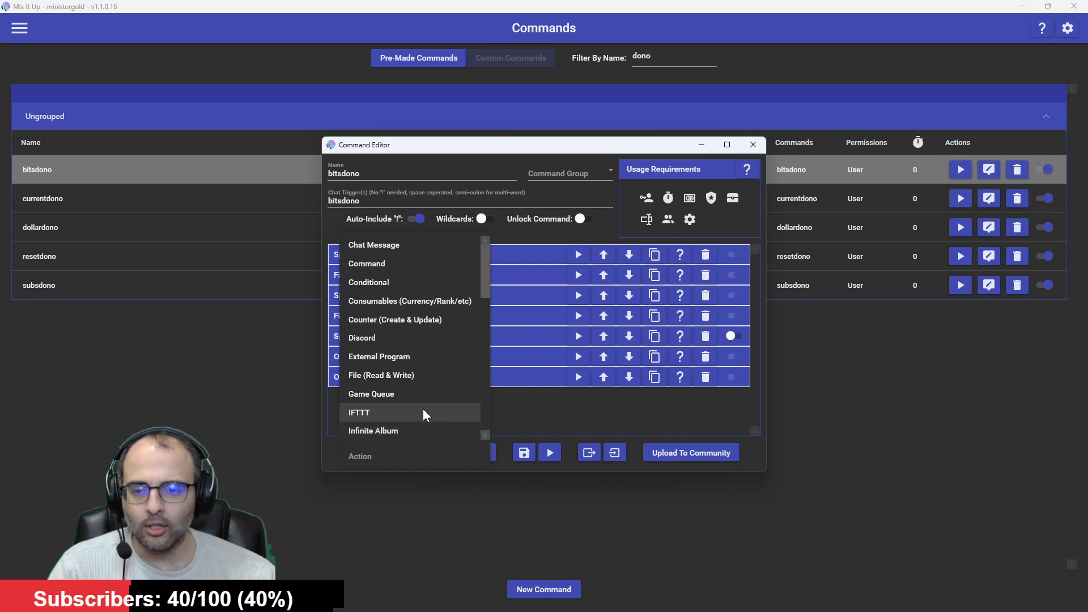
pyautogui.scroll(-2, 422, 409)
pyautogui.scroll(-3, 424, 410)
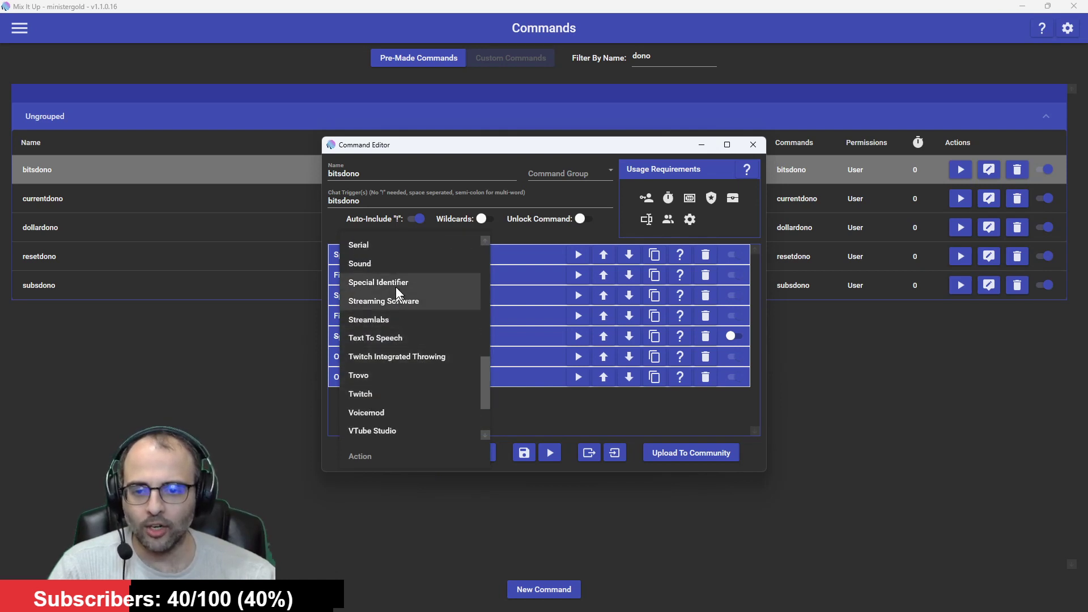
pyautogui.click(396, 287)
pyautogui.click(481, 257)
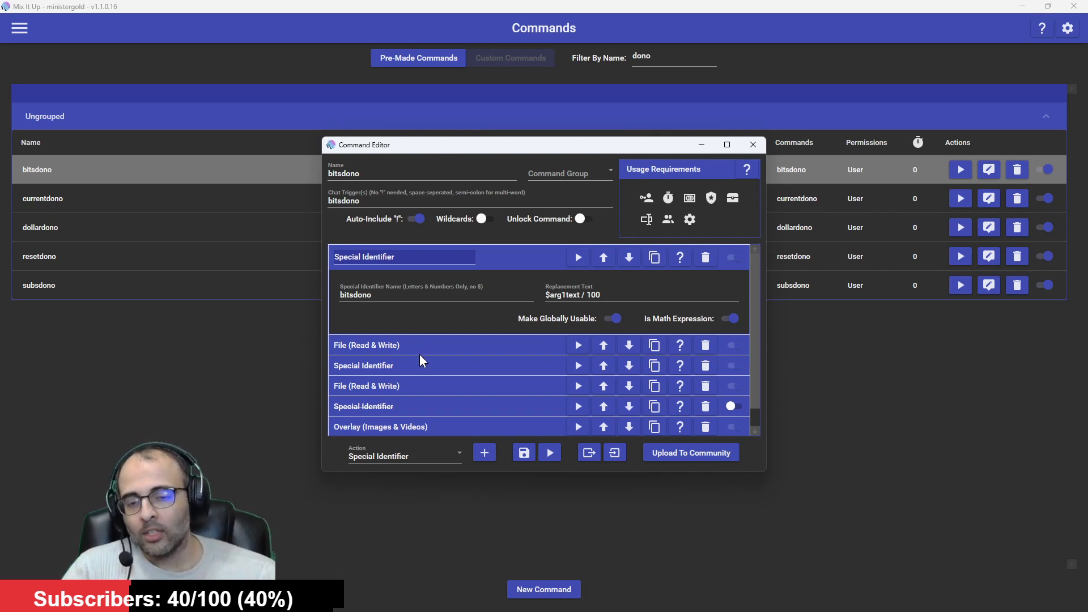
# Add a Counter (Create & Update) action to the bitsdono command
pyautogui.click(437, 456)
pyautogui.scroll(10, 433, 368)
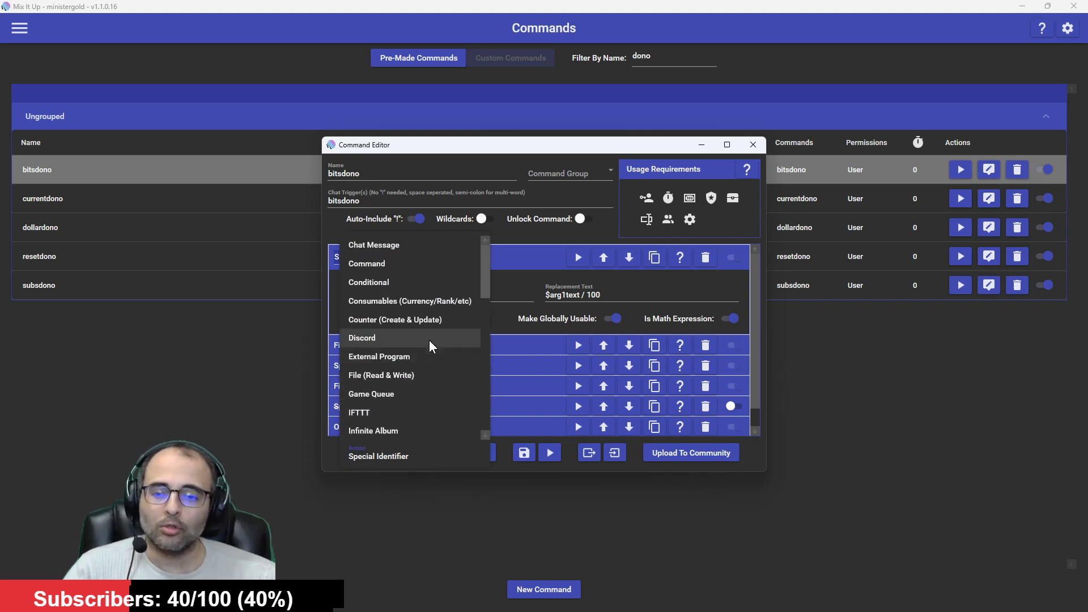
pyautogui.click(385, 320)
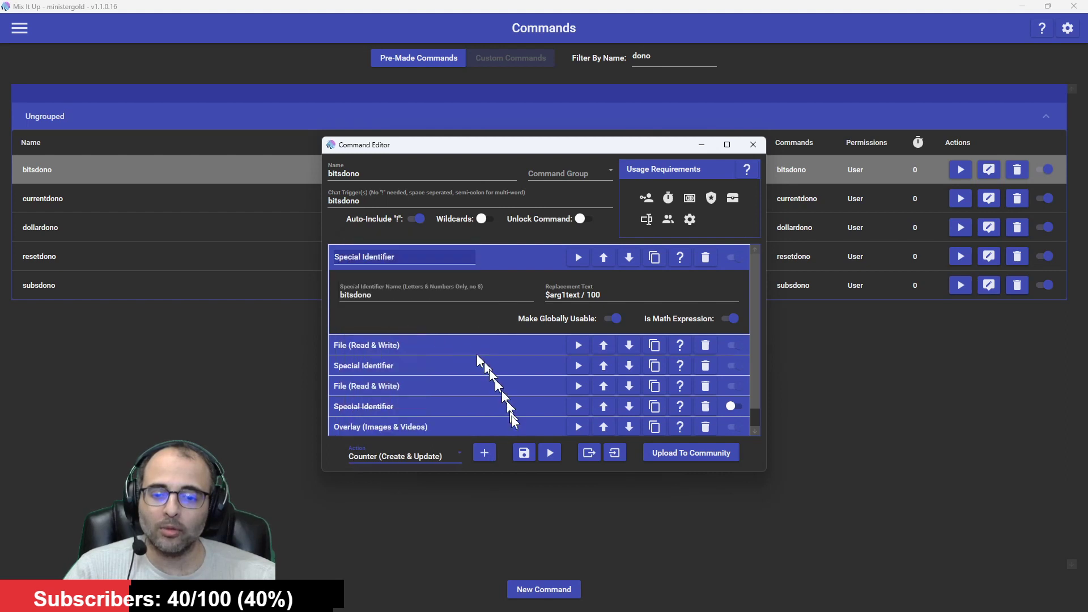
pyautogui.click(484, 452)
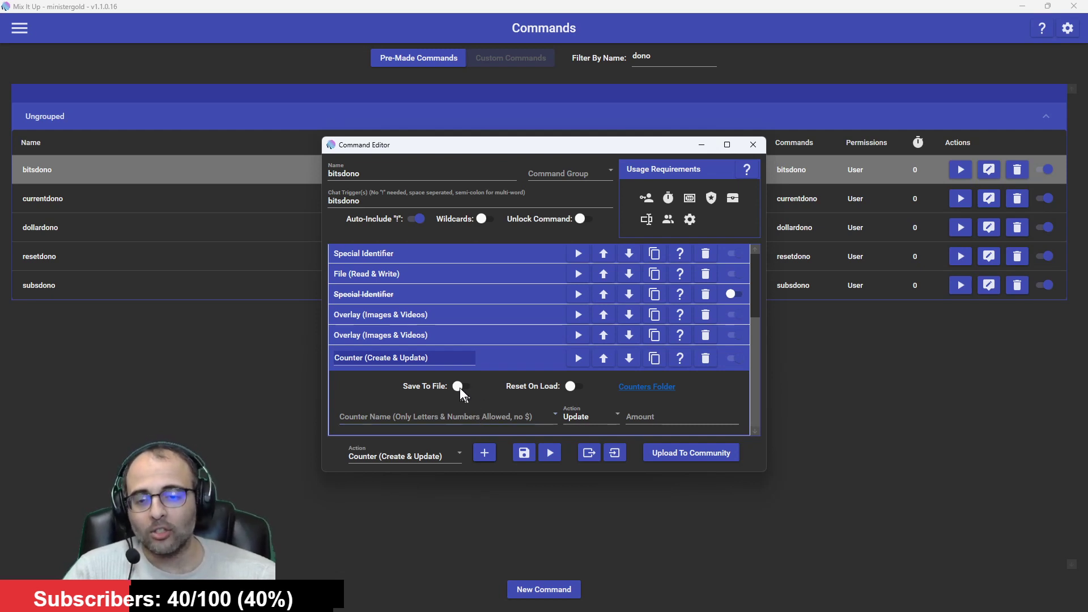
# Configure the new counter action to use totaldono with saving to file enabled, and set the amount to 0
pyautogui.click(440, 410)
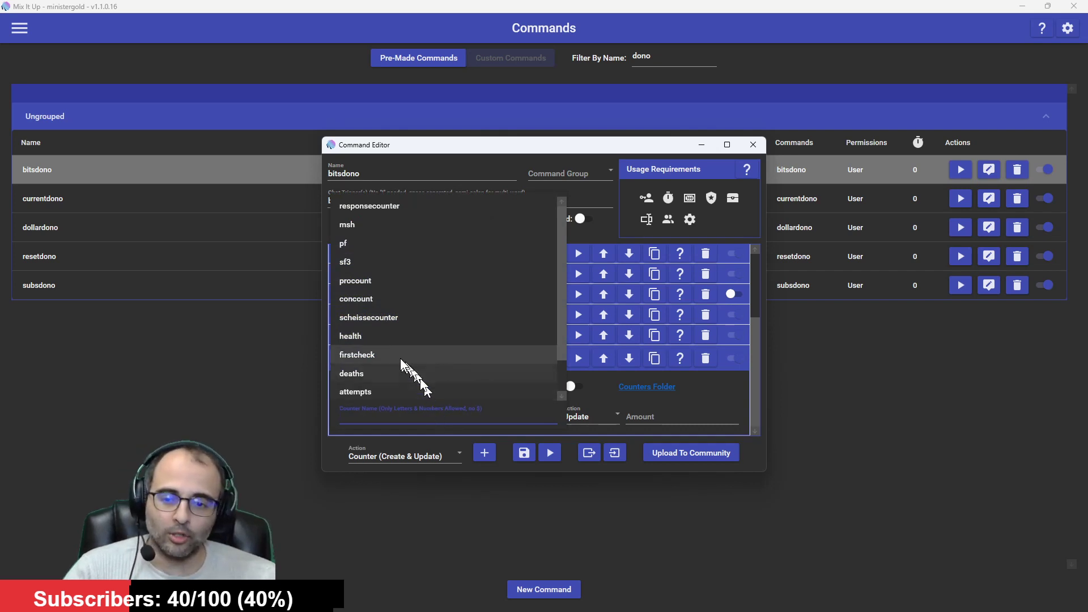
pyautogui.scroll(-1, 400, 358)
pyautogui.click(382, 373)
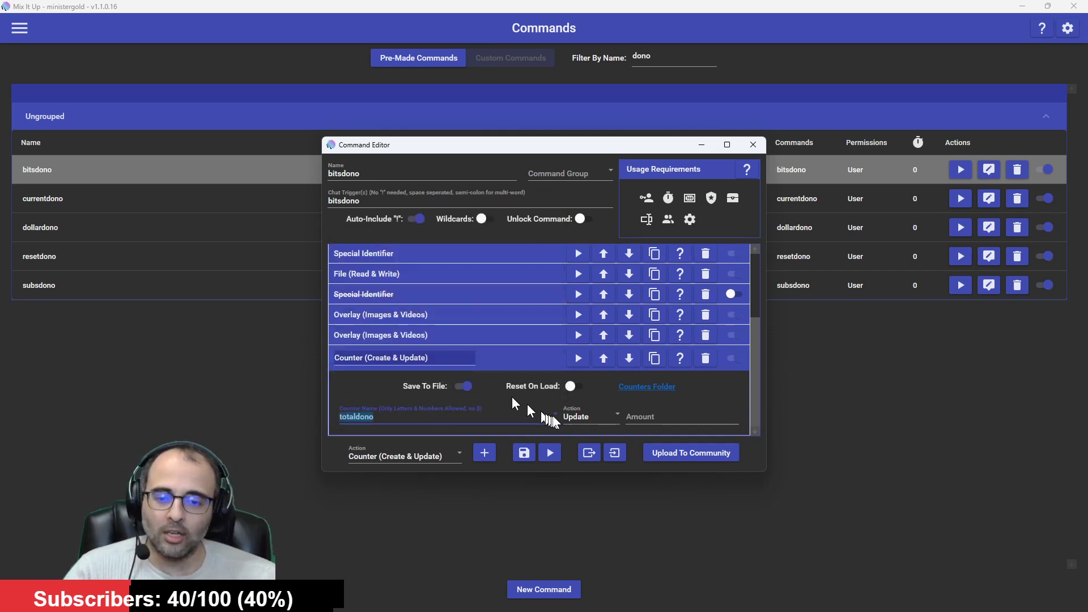
pyautogui.click(577, 418)
pyautogui.click(569, 454)
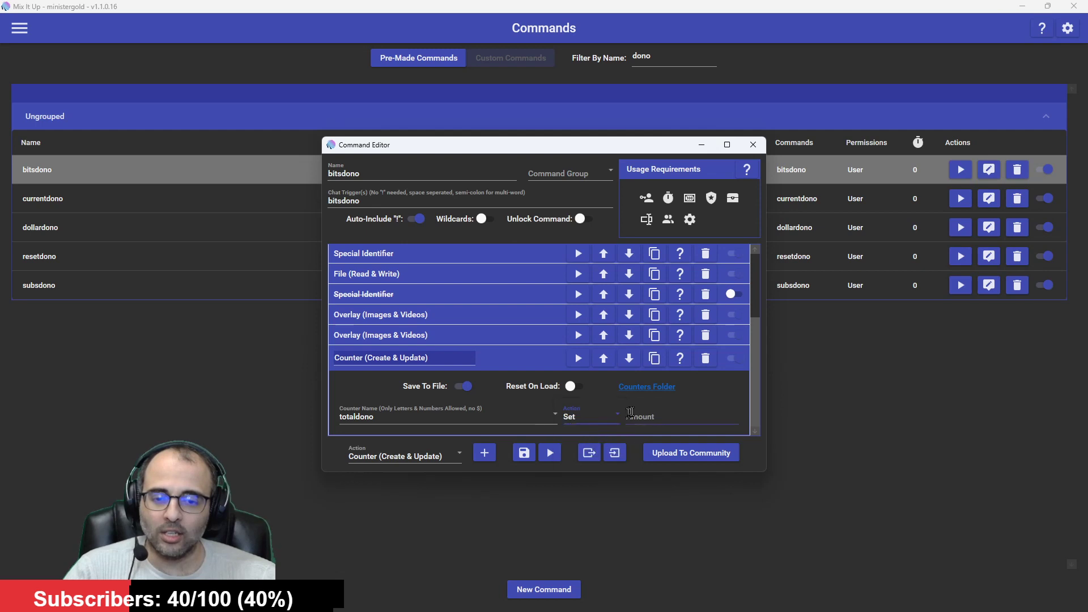
pyautogui.click(630, 414)
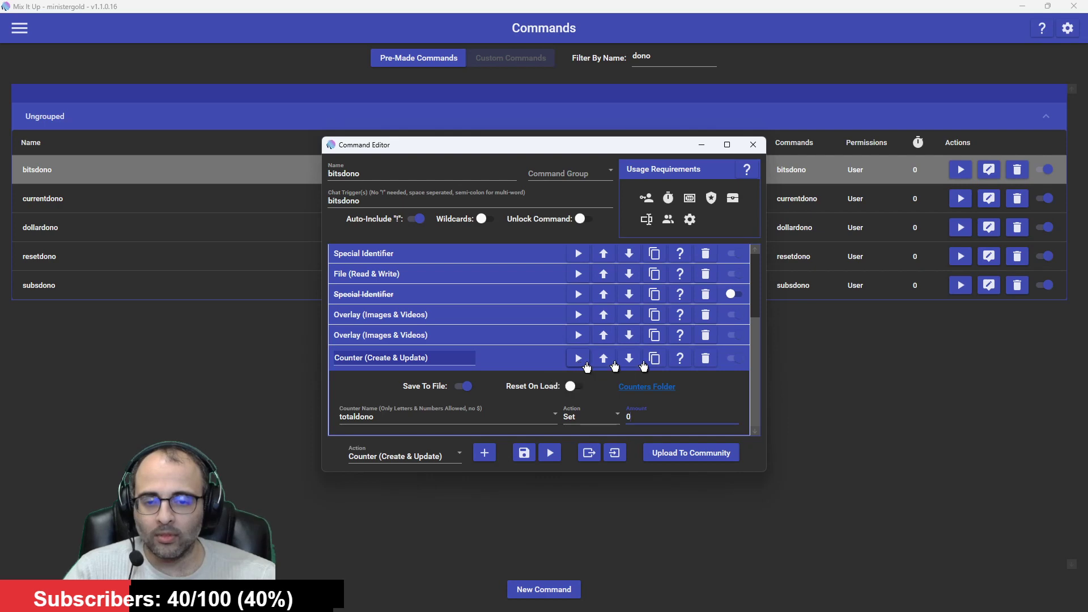
# Look at the saved counter text files in the Counters folder, then return to the bitsdono command's action list
pyautogui.click(659, 391)
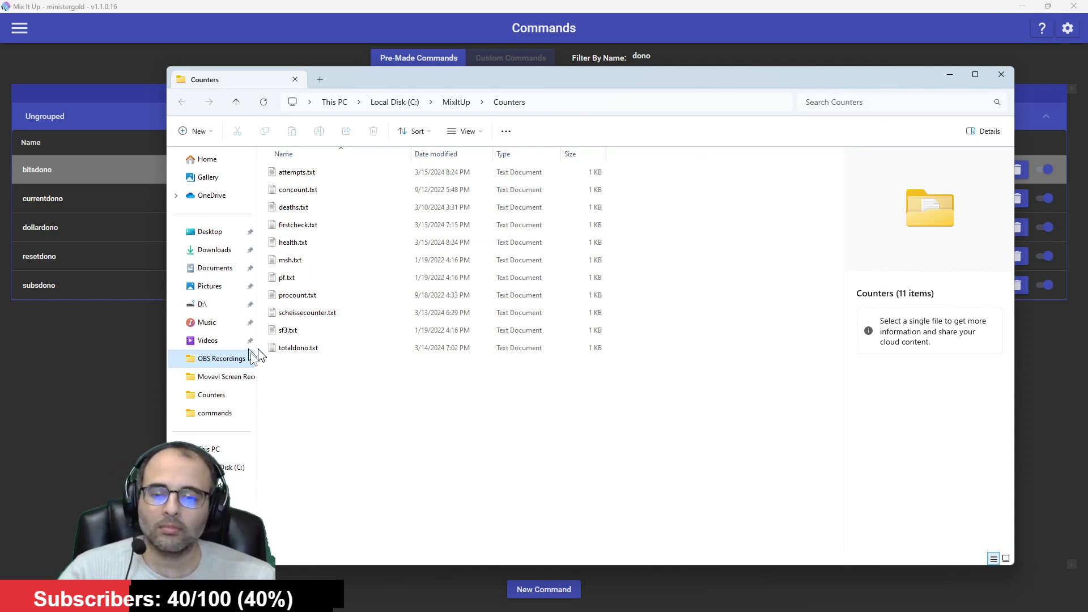
pyautogui.hotkey('alt', 'Tab')
pyautogui.hotkey('alt', 'Tab')
pyautogui.click(544, 247)
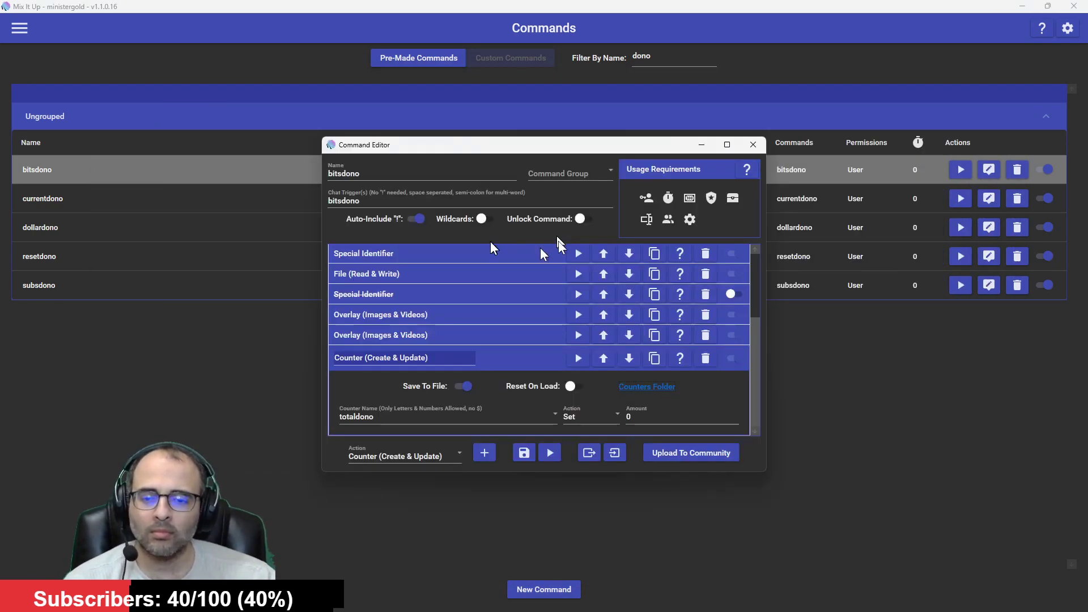
pyautogui.scroll(3, 706, 364)
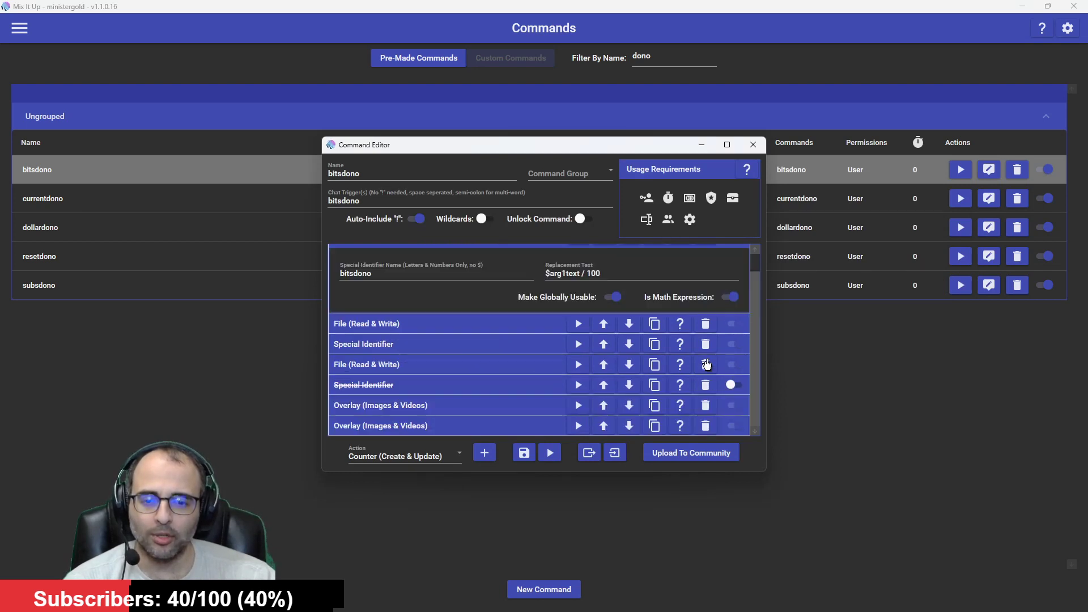
# Examine the first File (Read & Write) action of bitsdono, including its available file operations, file path and line number, and collapse it
pyautogui.click(435, 327)
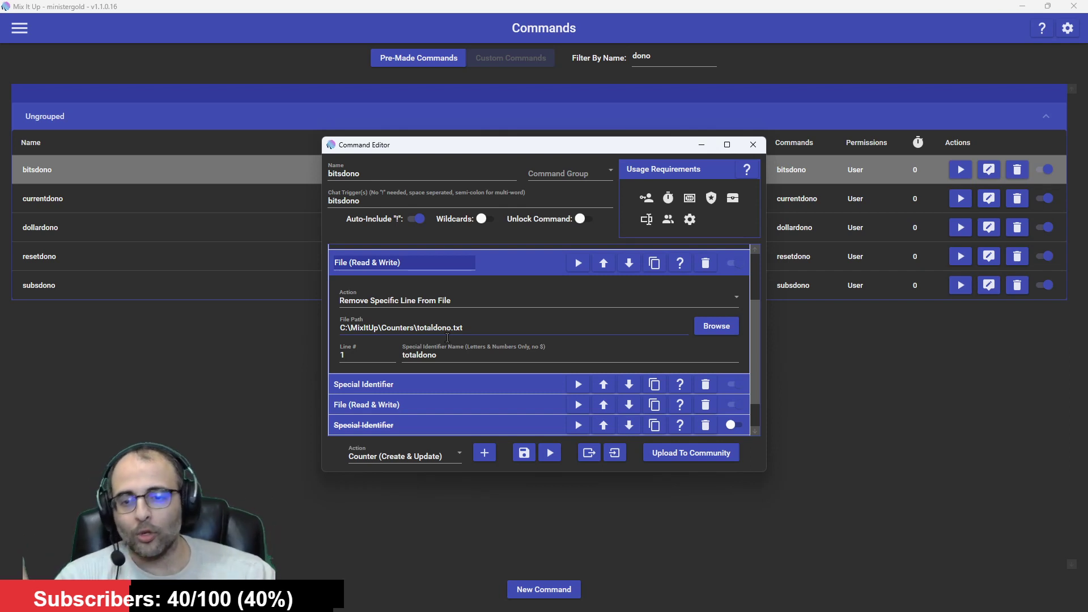
pyautogui.click(397, 301)
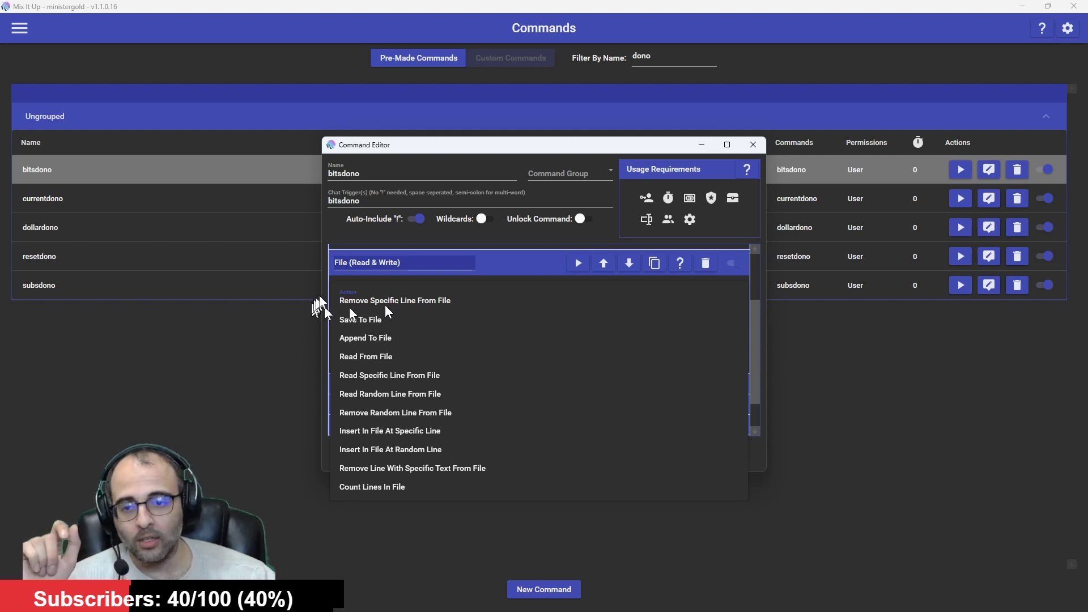
pyautogui.click(403, 266)
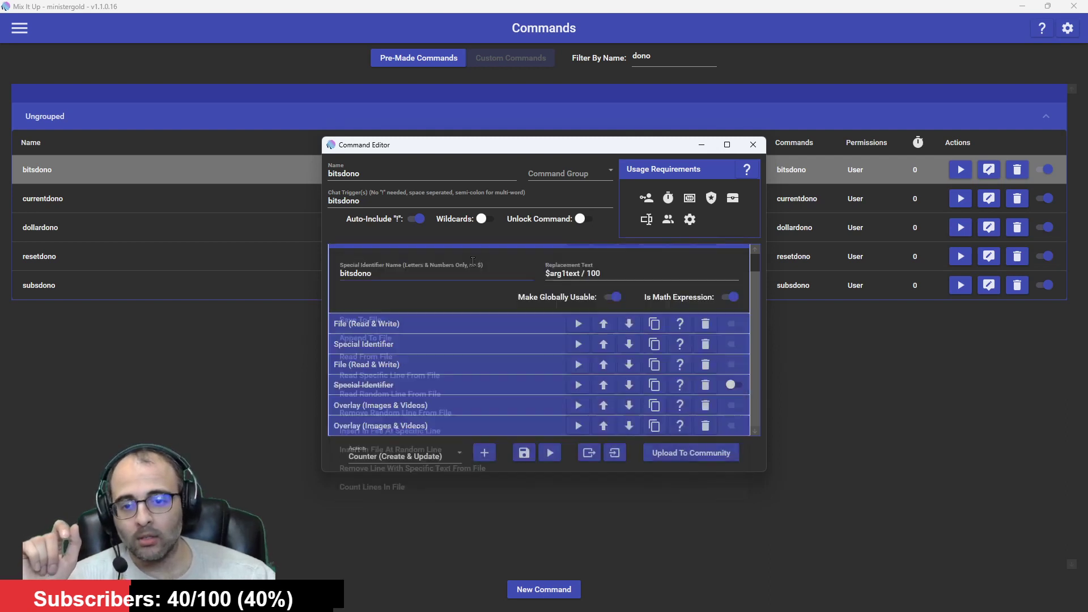
pyautogui.click(418, 322)
pyautogui.click(362, 354)
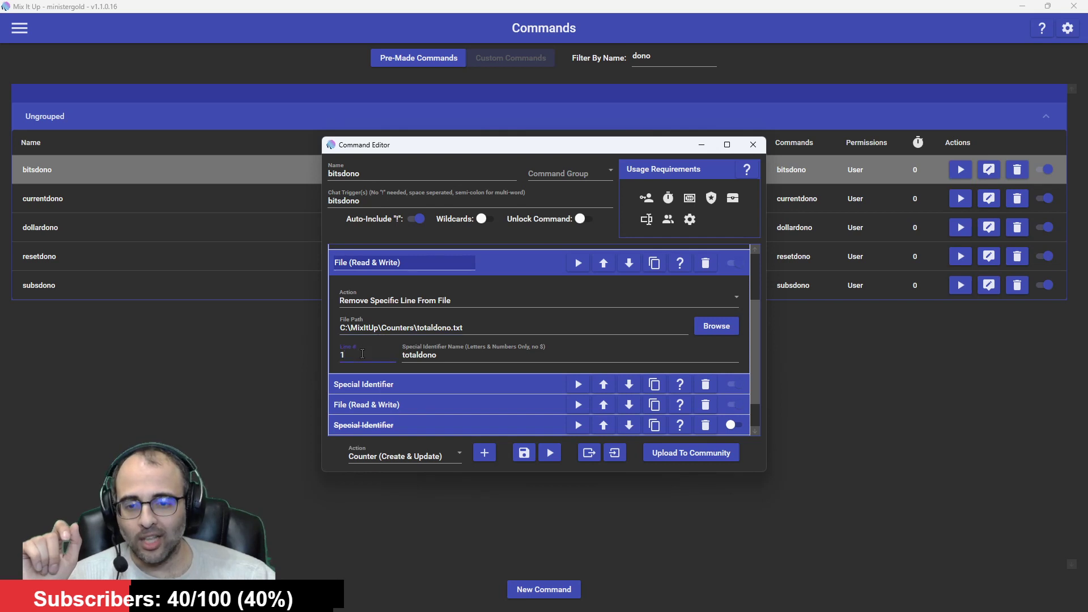
pyautogui.click(494, 265)
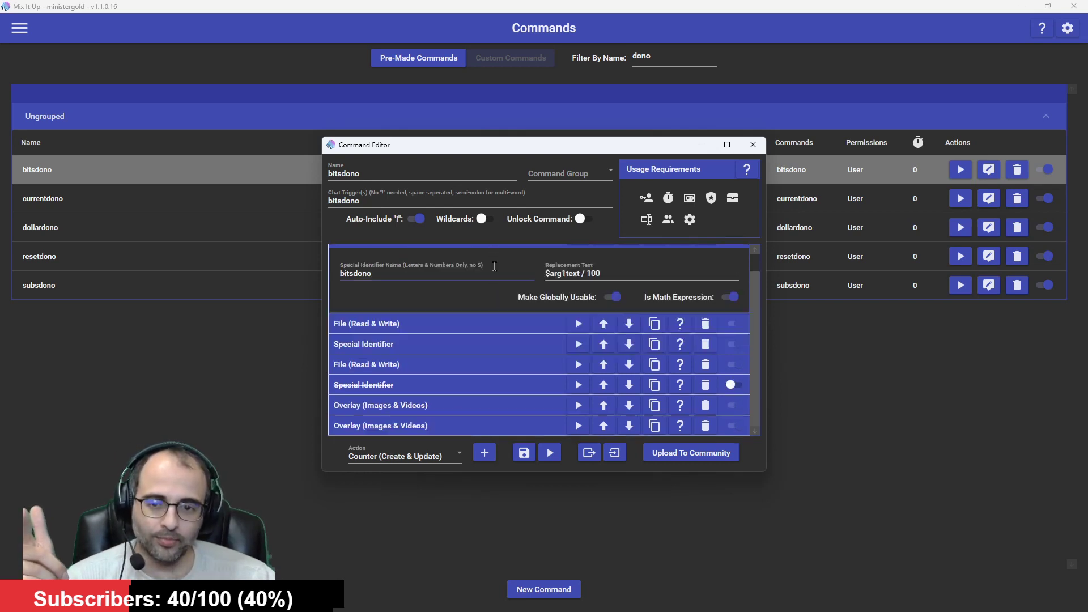
# Examine the replacement text of bitsdono's second Special Identifier and the text to save in its second File (Read & Write) action
pyautogui.click(398, 340)
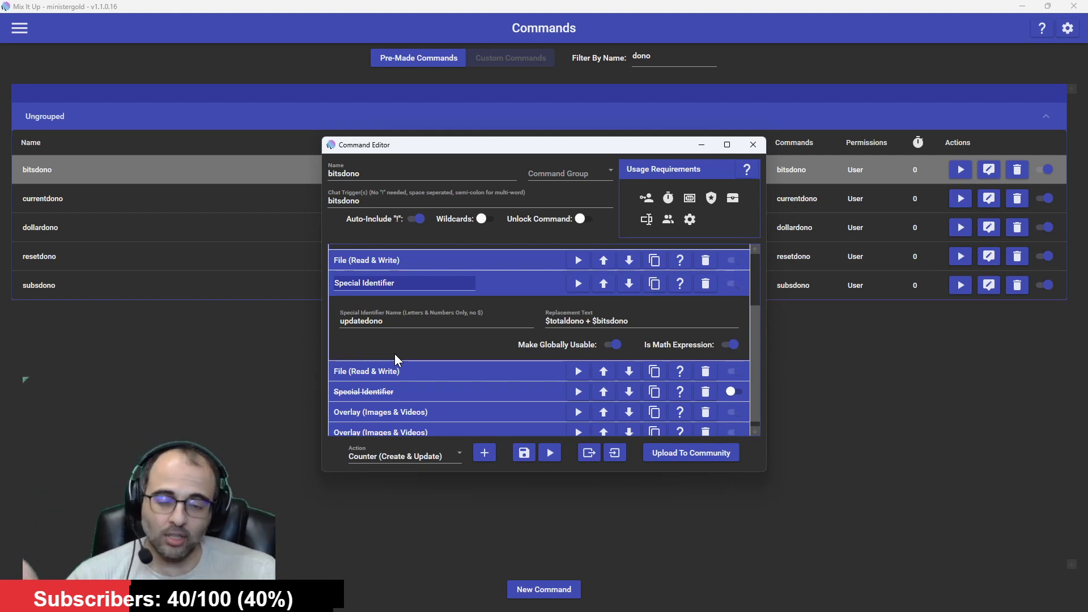
pyautogui.click(563, 321)
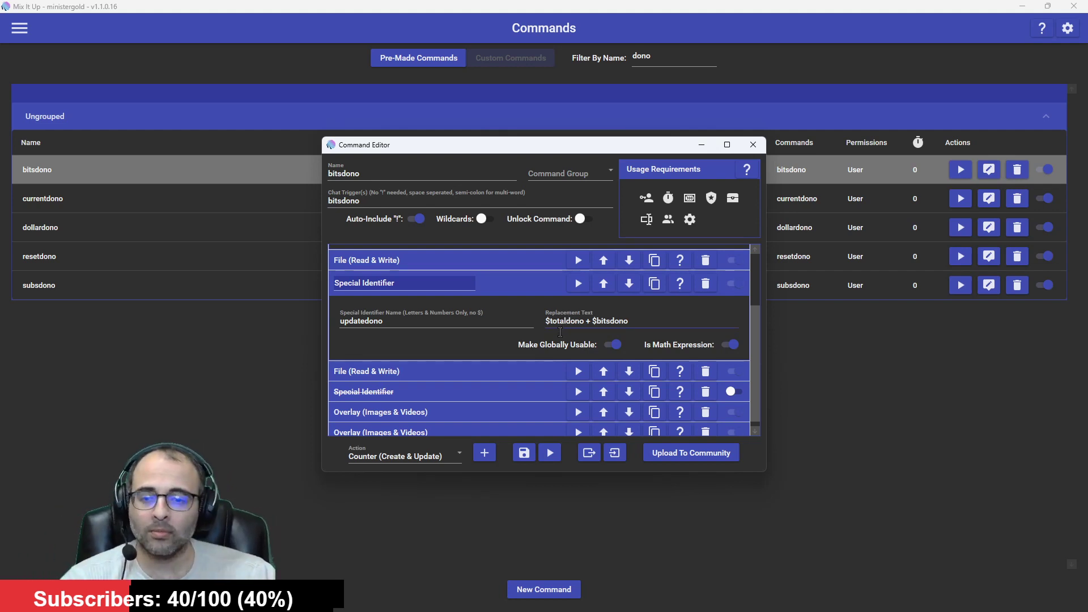
pyautogui.click(514, 282)
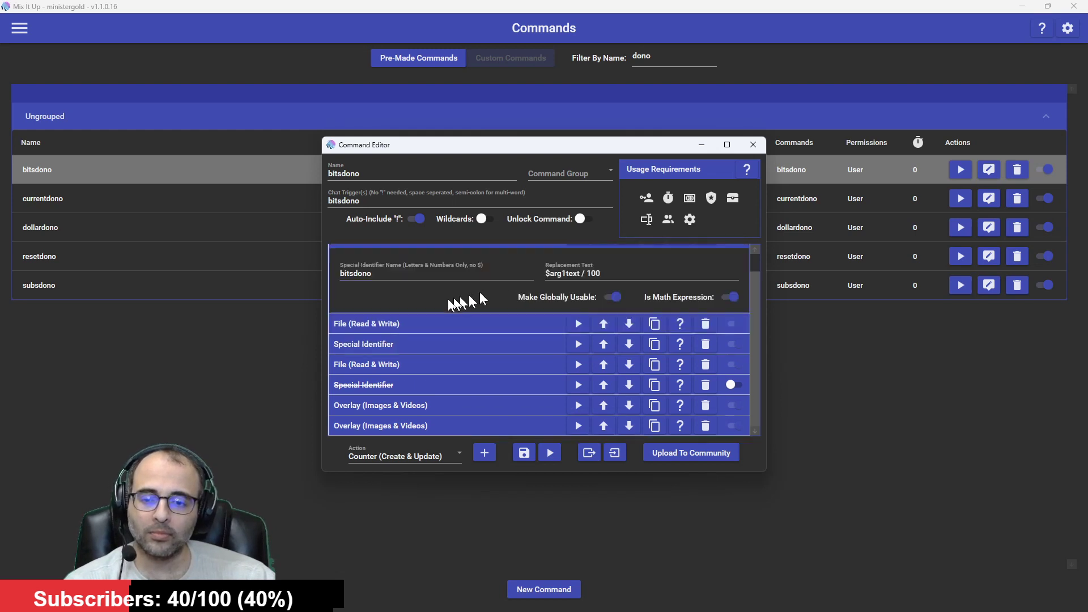
pyautogui.click(400, 365)
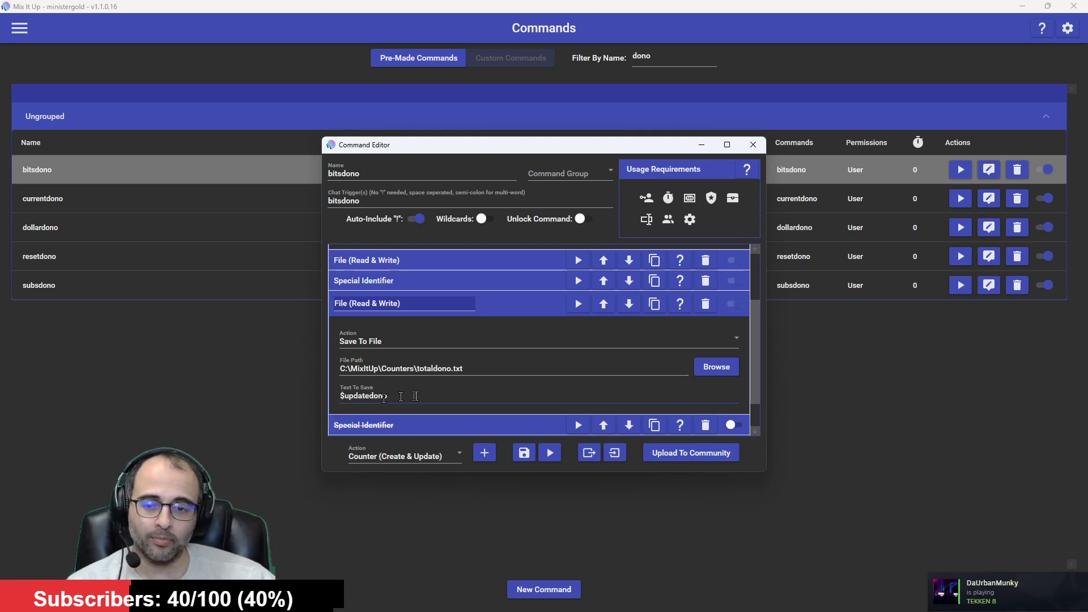
pyautogui.click(503, 306)
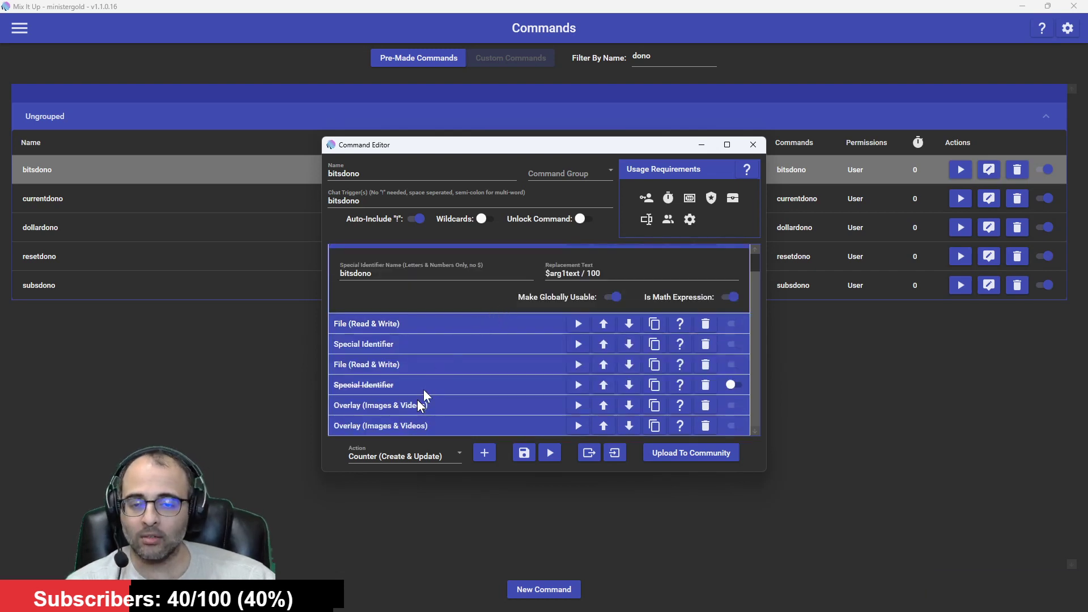
# Examine the widget and visibility settings of both Overlay (Images & Videos) actions in the bitsdono command
pyautogui.moveTo(549, 144); pyautogui.dragTo(576, 68)
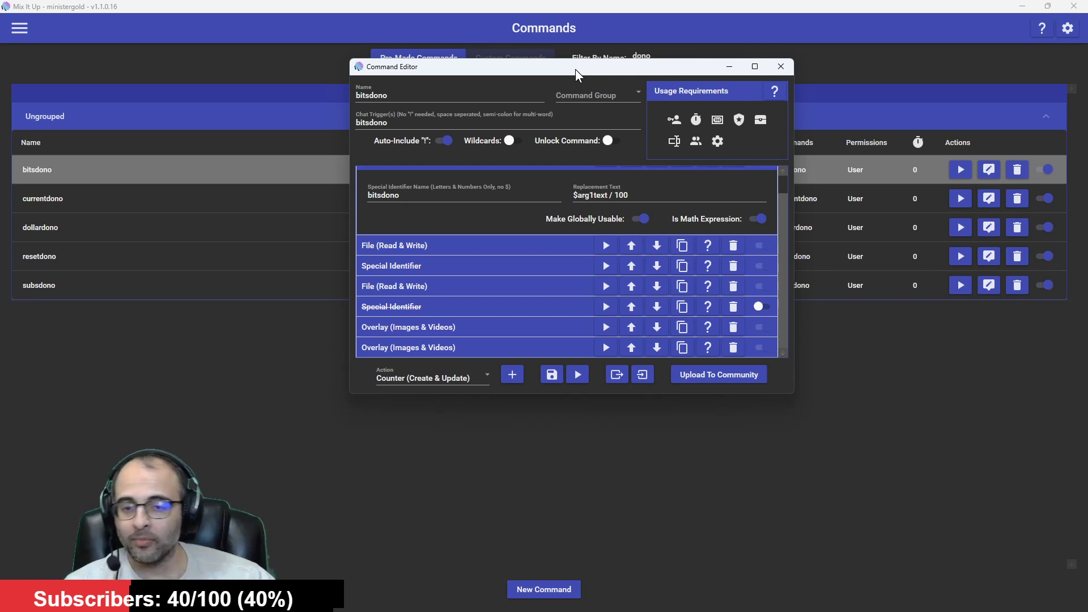
pyautogui.click(456, 323)
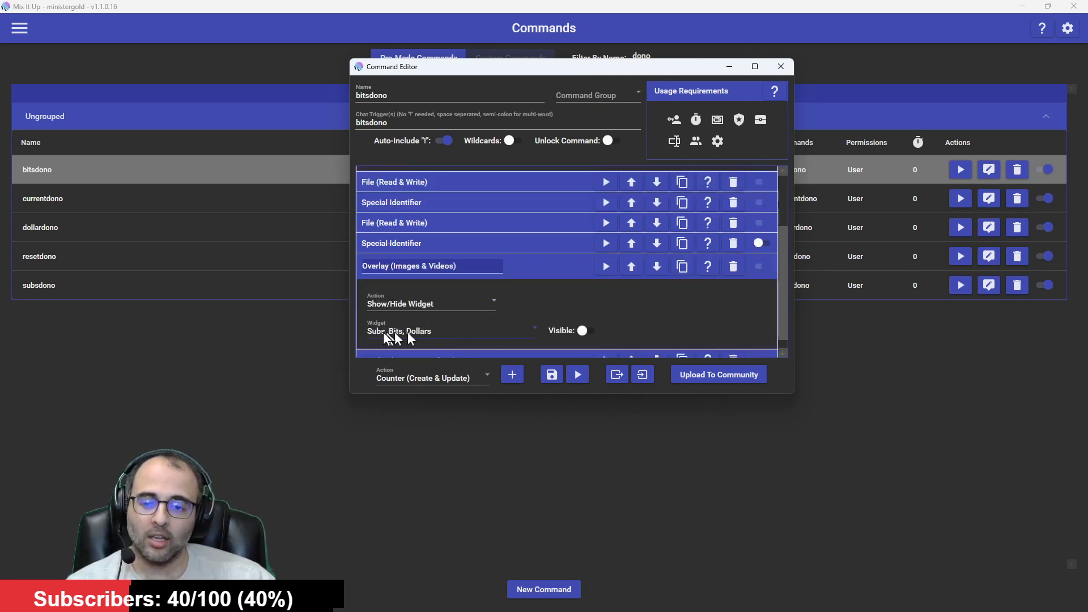
pyautogui.click(482, 354)
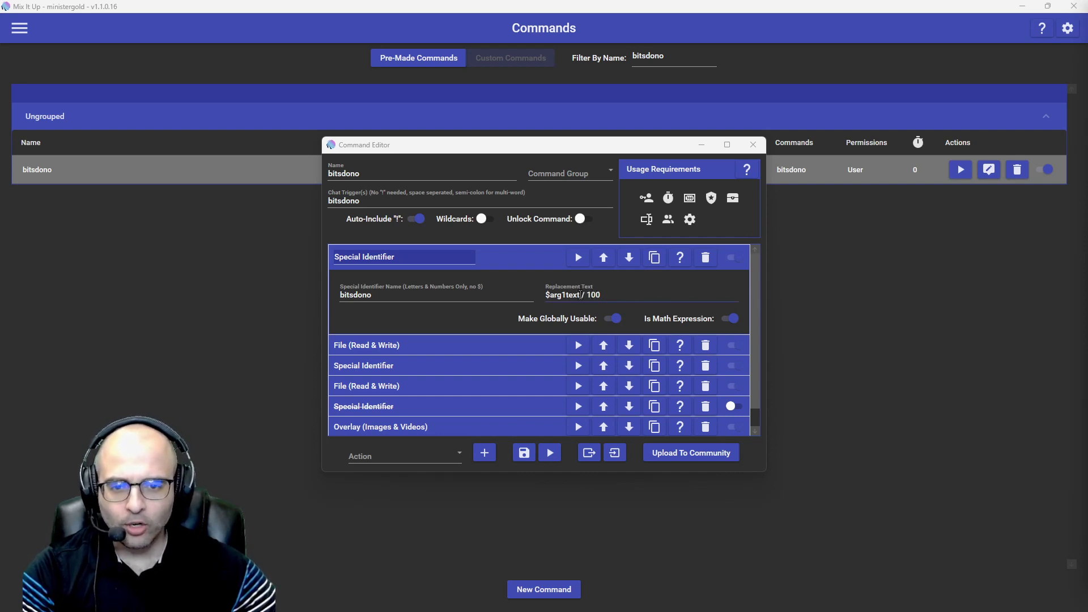
# Replace $arg1text with $latestbitscheeredamount in the bitsdono Special Identifier's replacement text, and close the command editor
pyautogui.moveTo(580, 294); pyautogui.dragTo(545, 295)
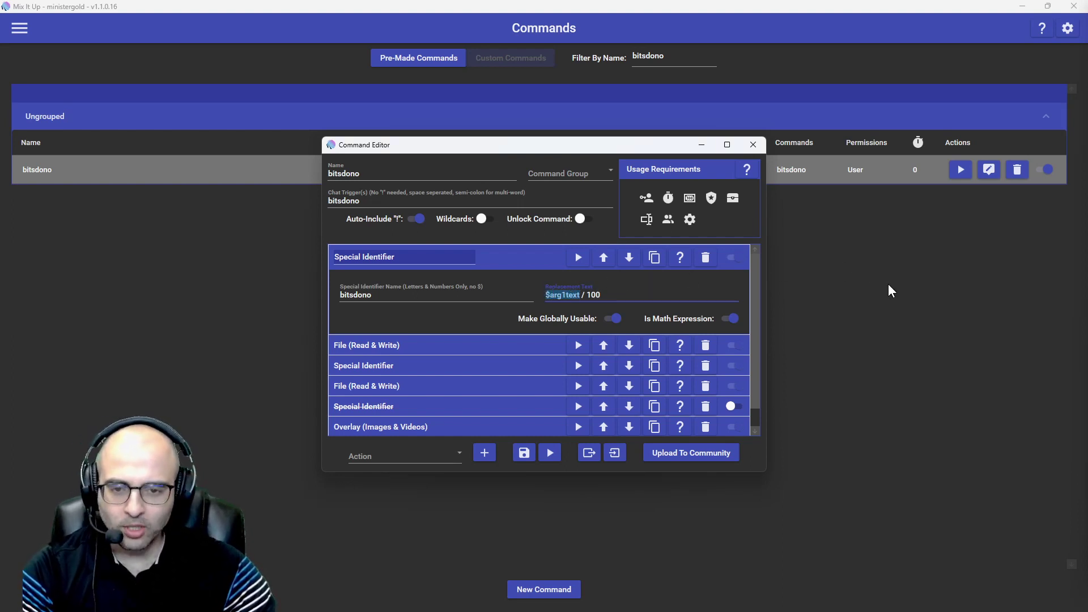
pyautogui.write('$latestbitscheeredamount')
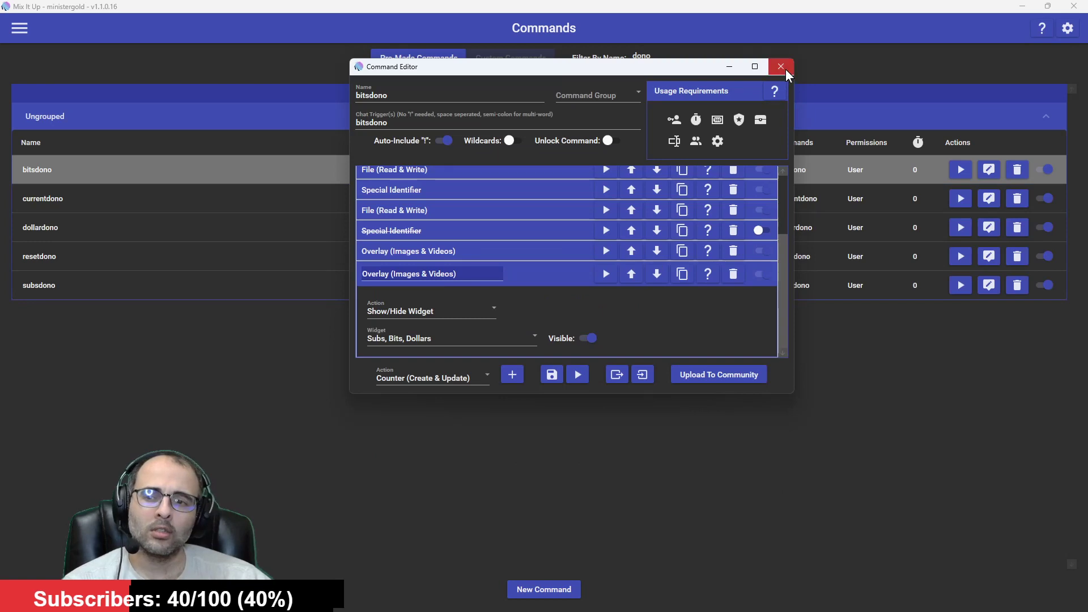
pyautogui.click(781, 67)
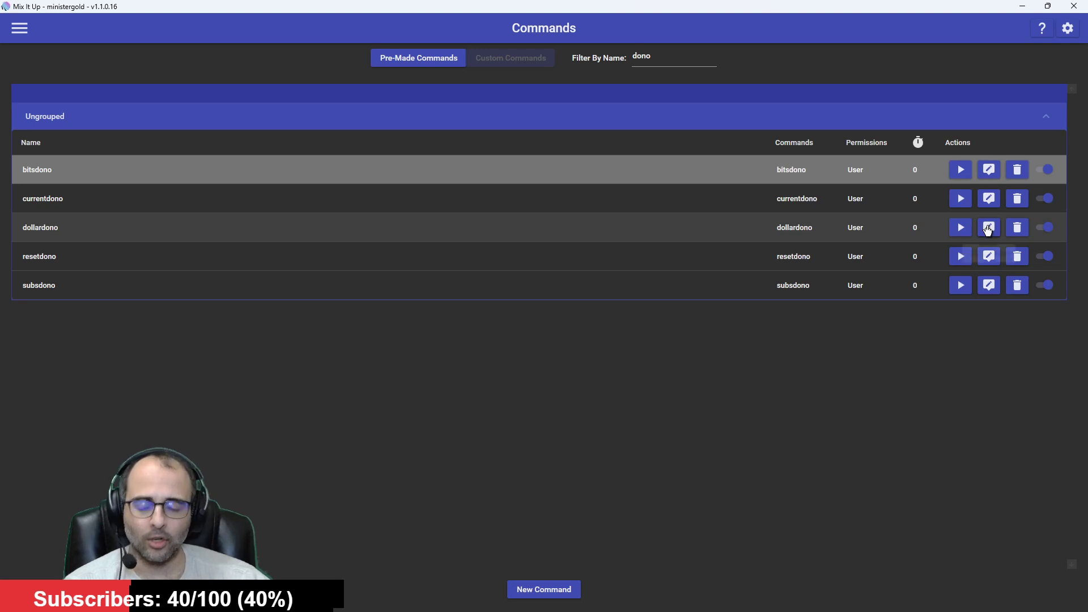
# Open the dollardono command and examine its Dollars identifier's replacement text and its first File (Read & Write) action
pyautogui.click(988, 228)
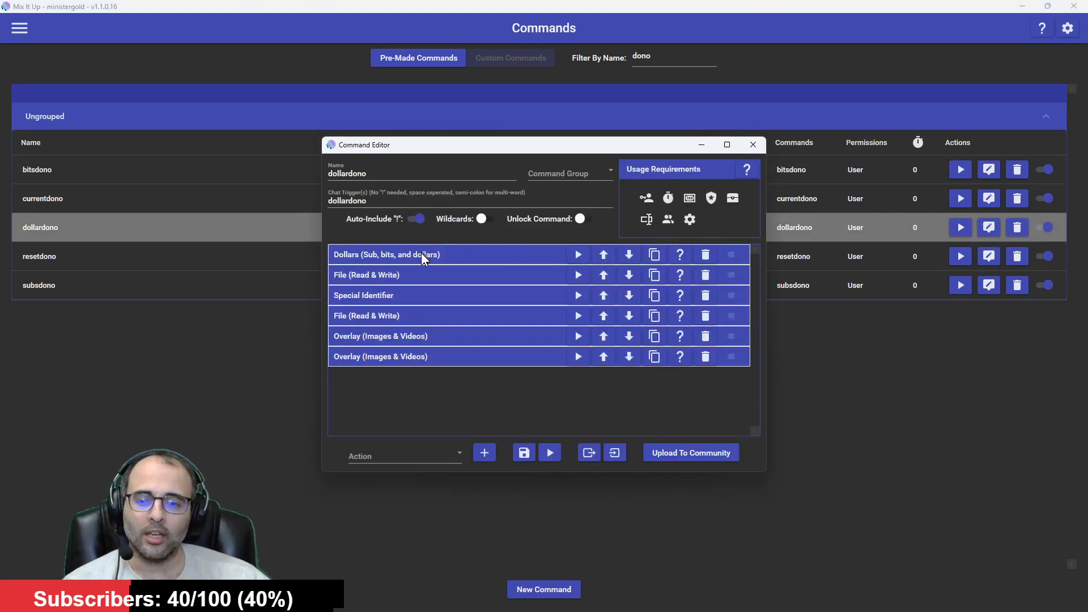
pyautogui.click(422, 254)
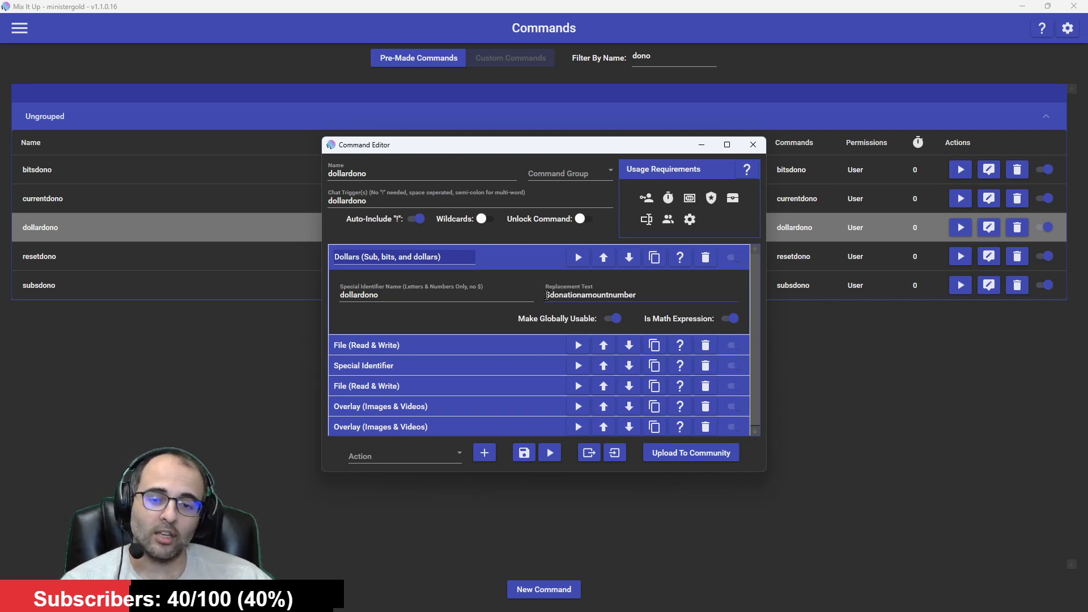
pyautogui.moveTo(546, 295); pyautogui.dragTo(657, 288)
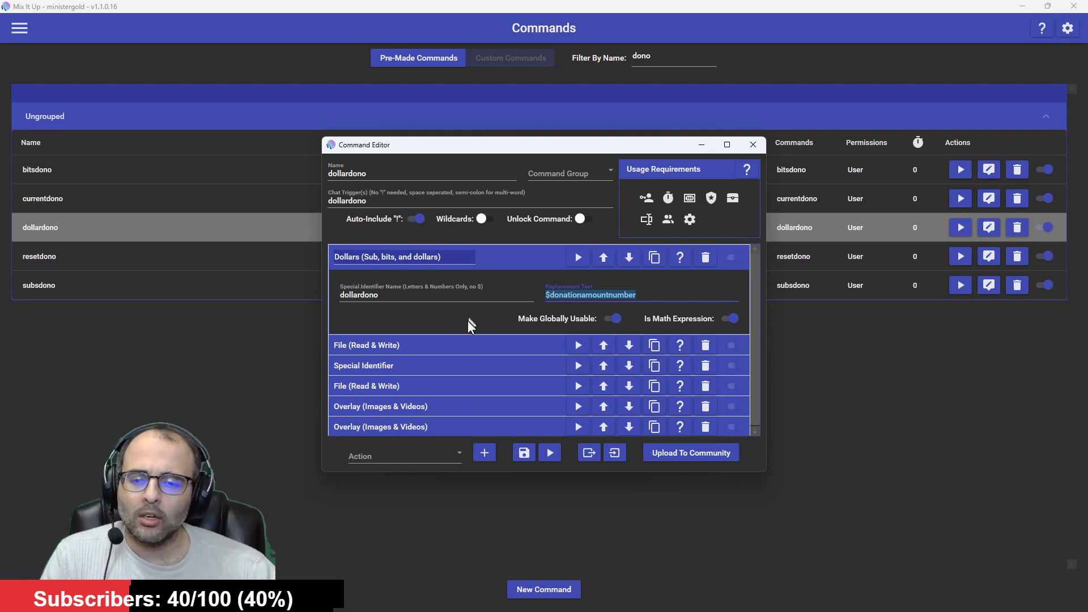
pyautogui.click(420, 340)
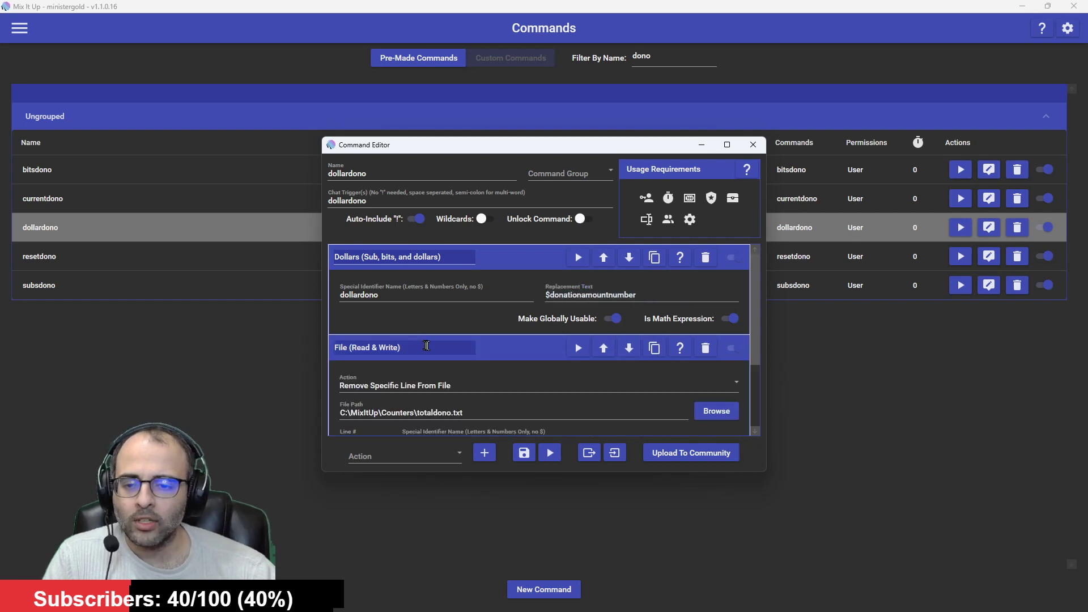
pyautogui.scroll(-2, 441, 346)
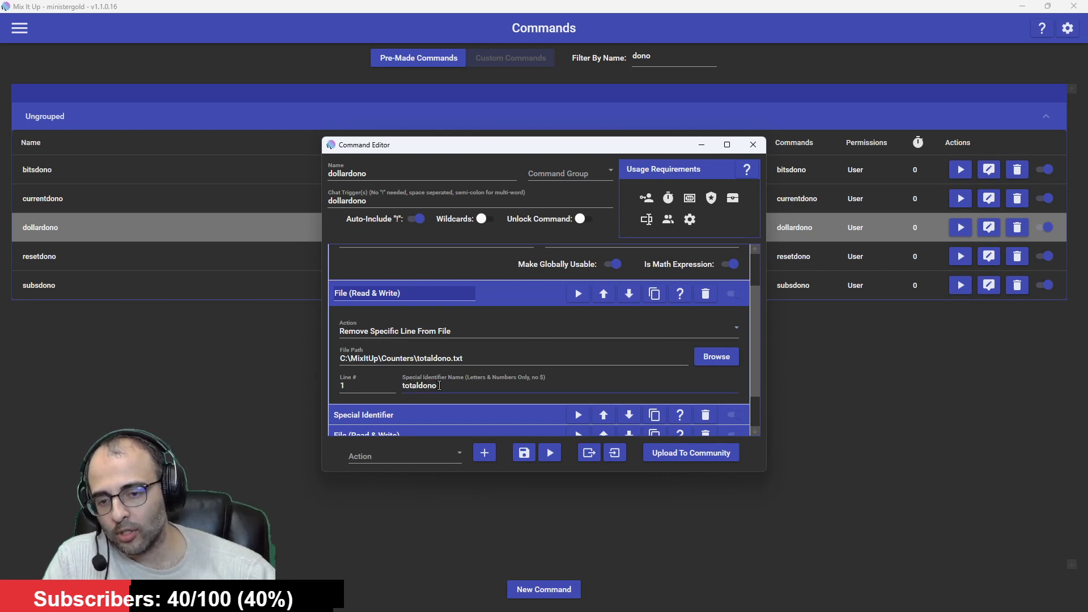
pyautogui.click(499, 292)
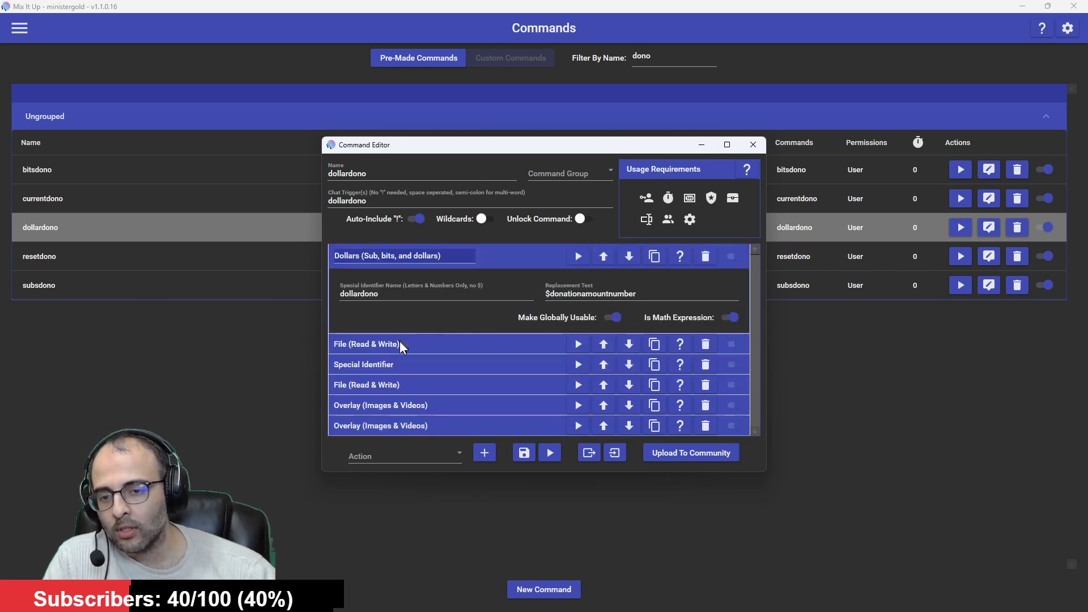
# Examine dollardono's updatedono Special Identifier and the text to save in its second File (Read & Write) action, collapsing the actions after viewing
pyautogui.click(397, 365)
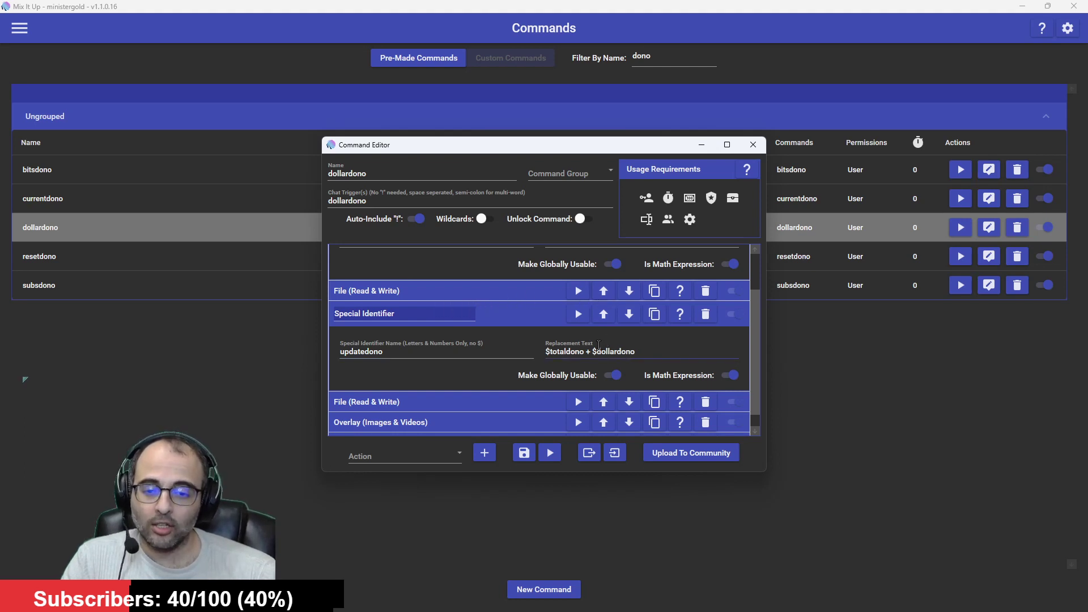
pyautogui.scroll(2, 617, 357)
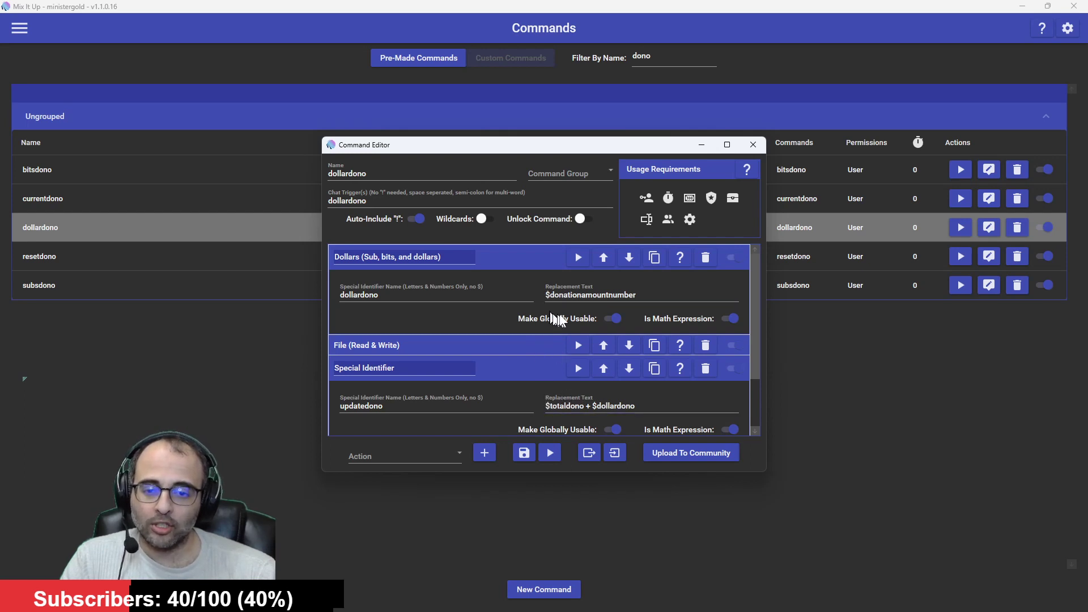
pyautogui.click(500, 368)
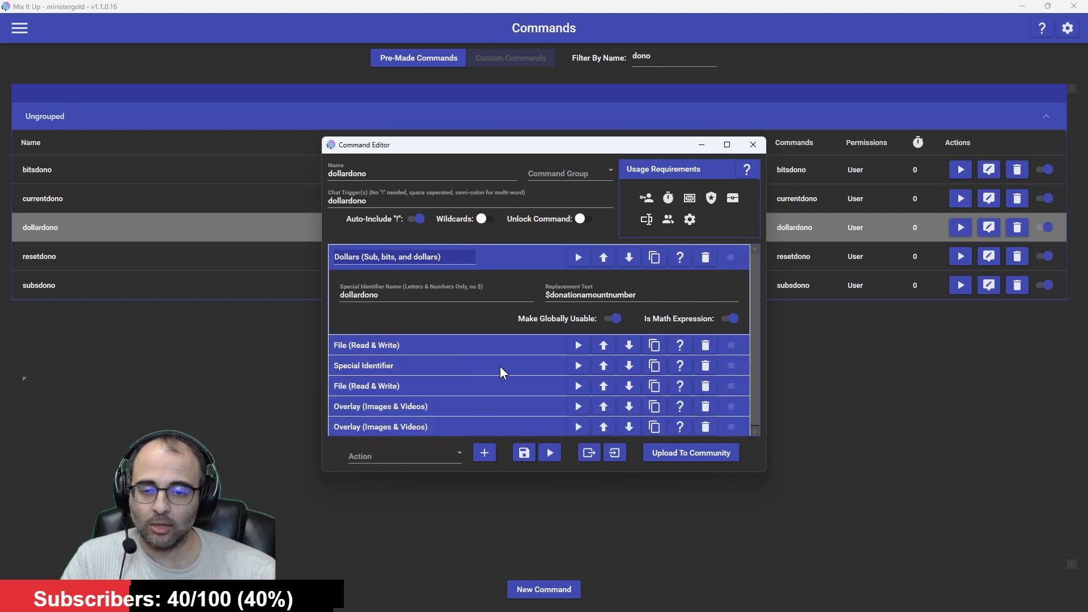
pyautogui.click(505, 256)
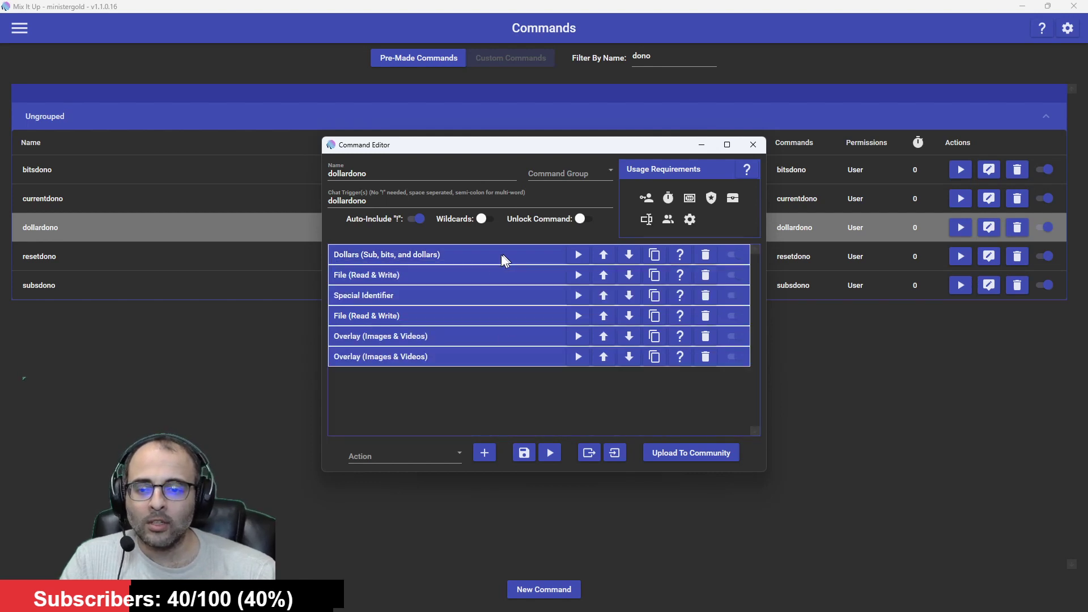
pyautogui.click(403, 316)
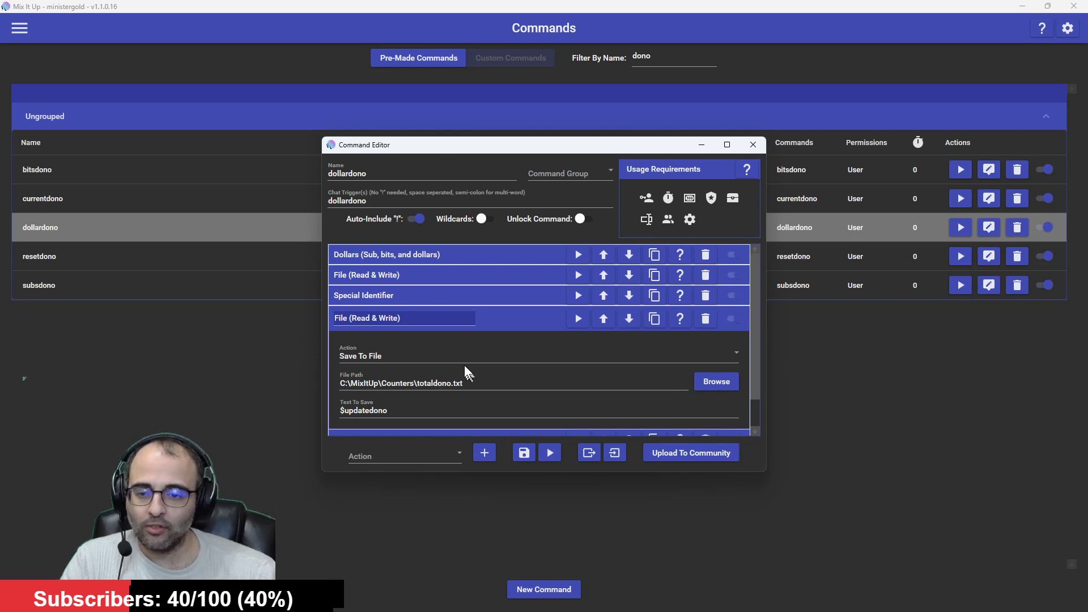
pyautogui.click(352, 411)
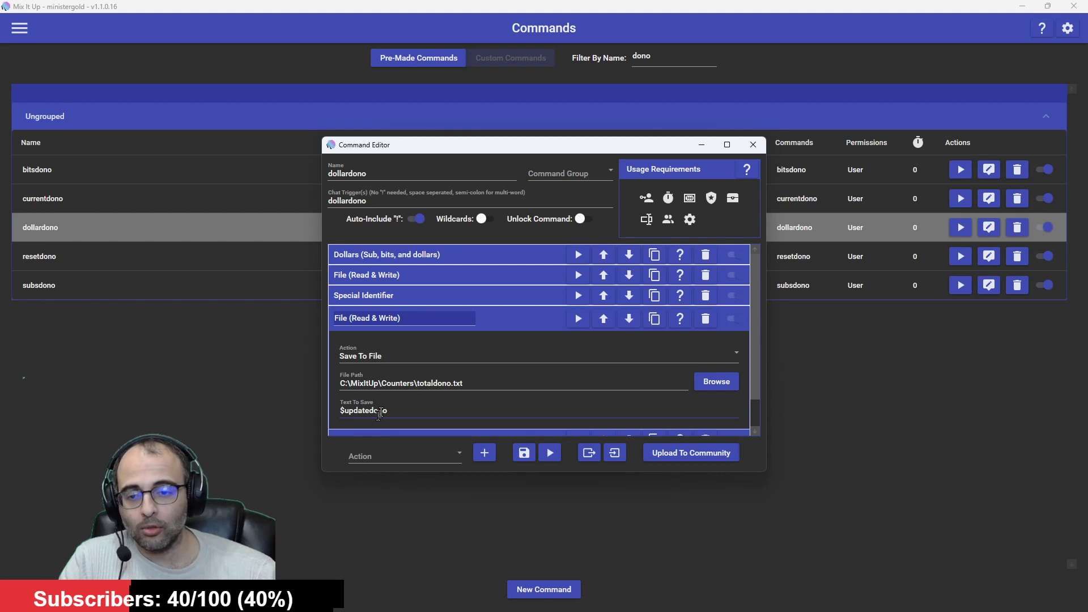
pyautogui.click(511, 321)
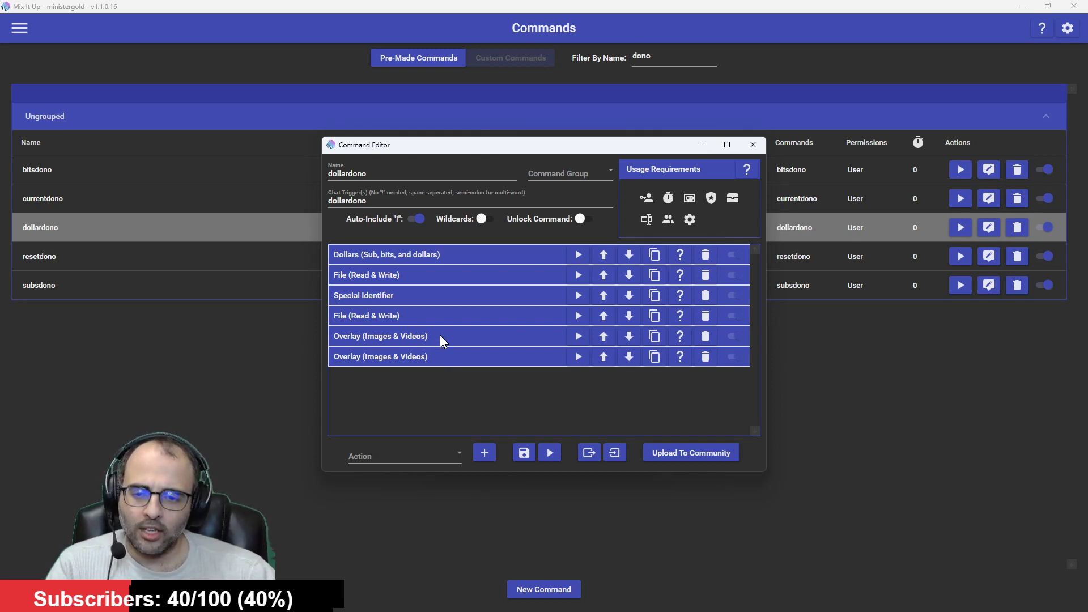
# Check the widget visibility settings in both Overlay (Images & Videos) actions of dollardono and save the command
pyautogui.click(441, 336)
pyautogui.click(505, 335)
pyautogui.click(482, 355)
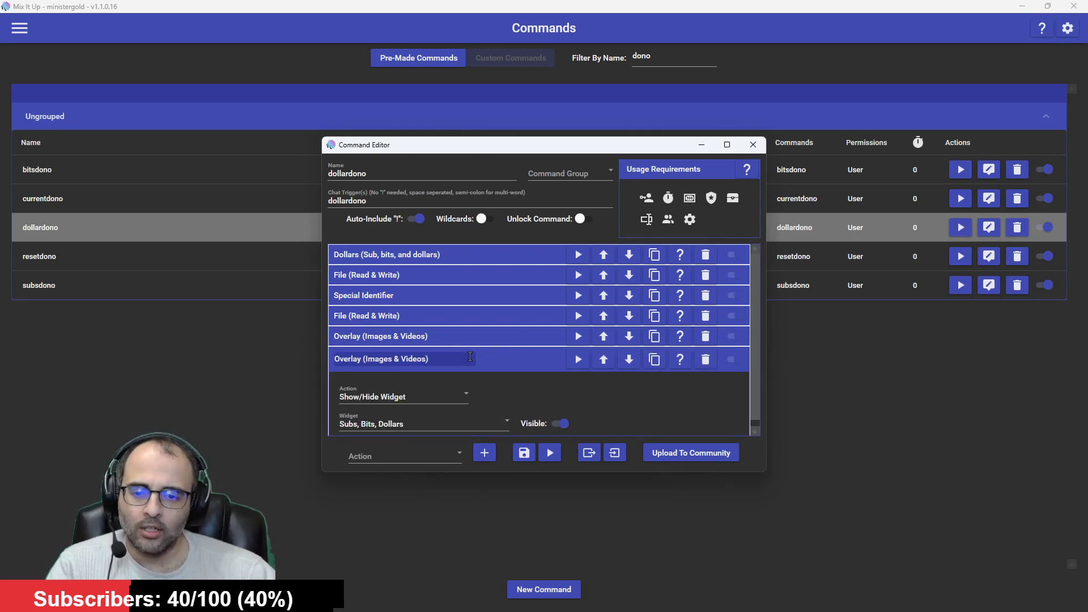
pyautogui.click(522, 357)
pyautogui.click(518, 344)
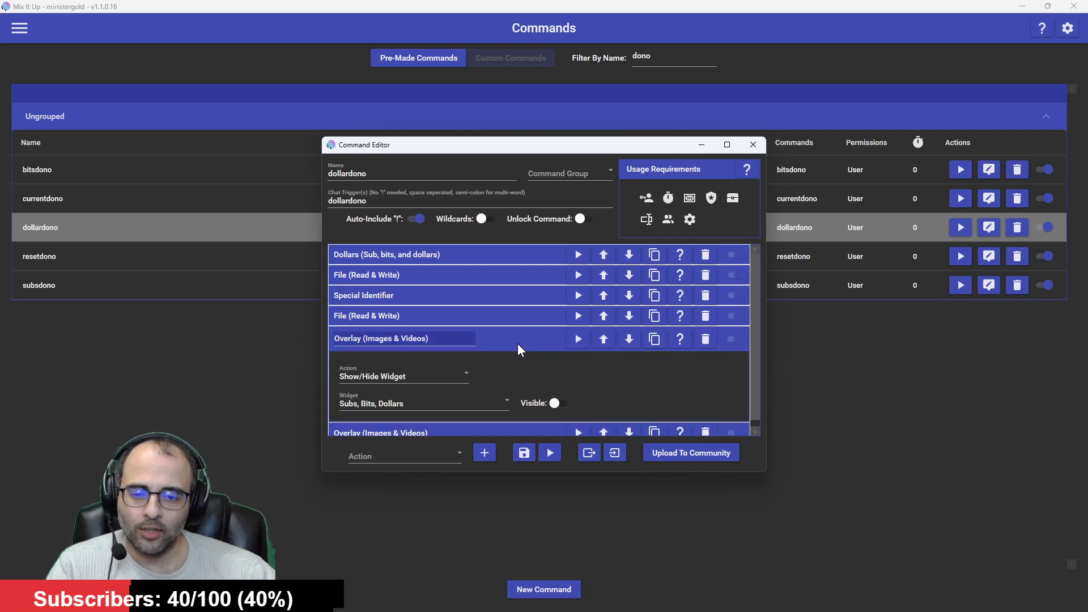
pyautogui.click(518, 344)
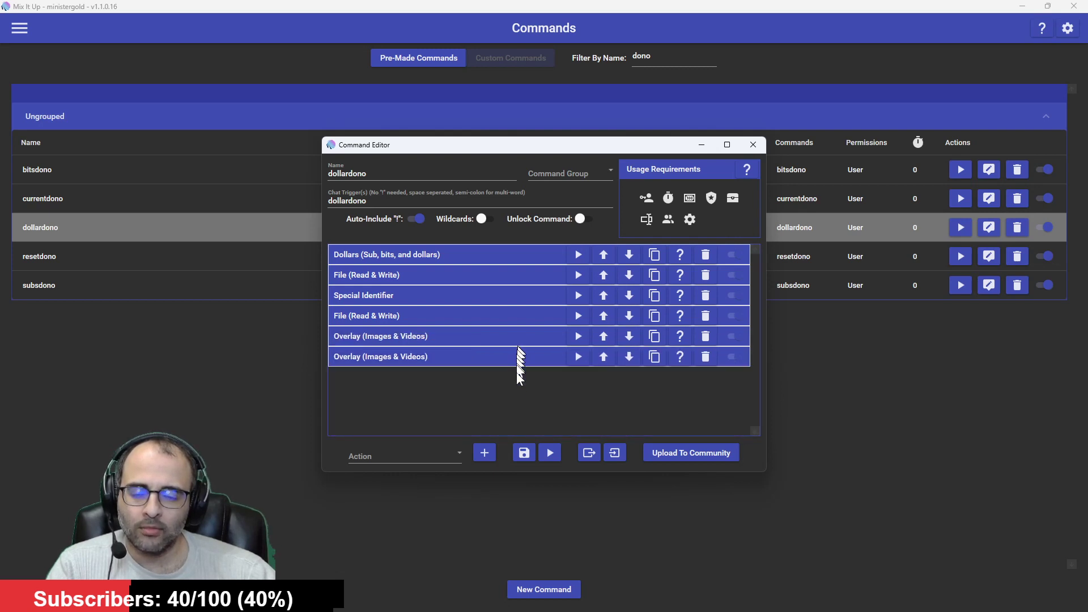
pyautogui.click(517, 455)
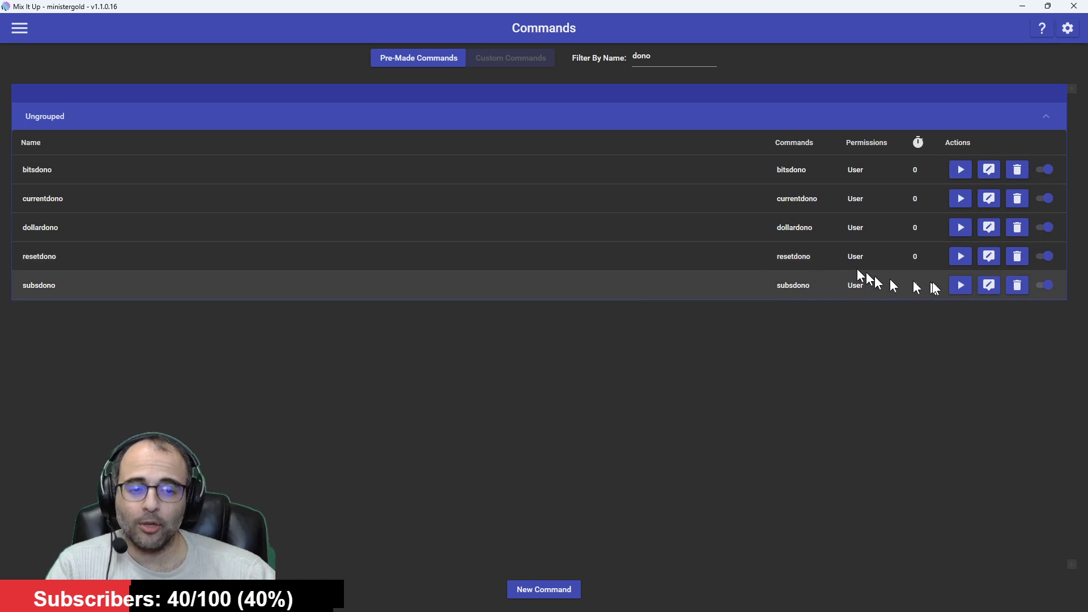
# Open the subsdono command for editing and expand its first Special Identifier action to examine the value per sub
pyautogui.click(988, 285)
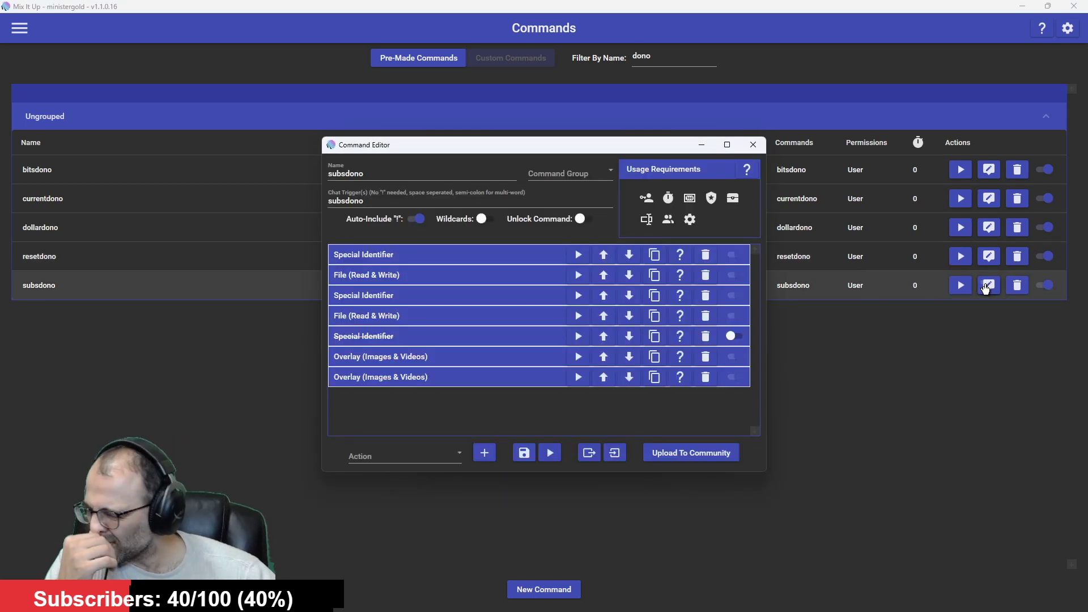
pyautogui.click(477, 255)
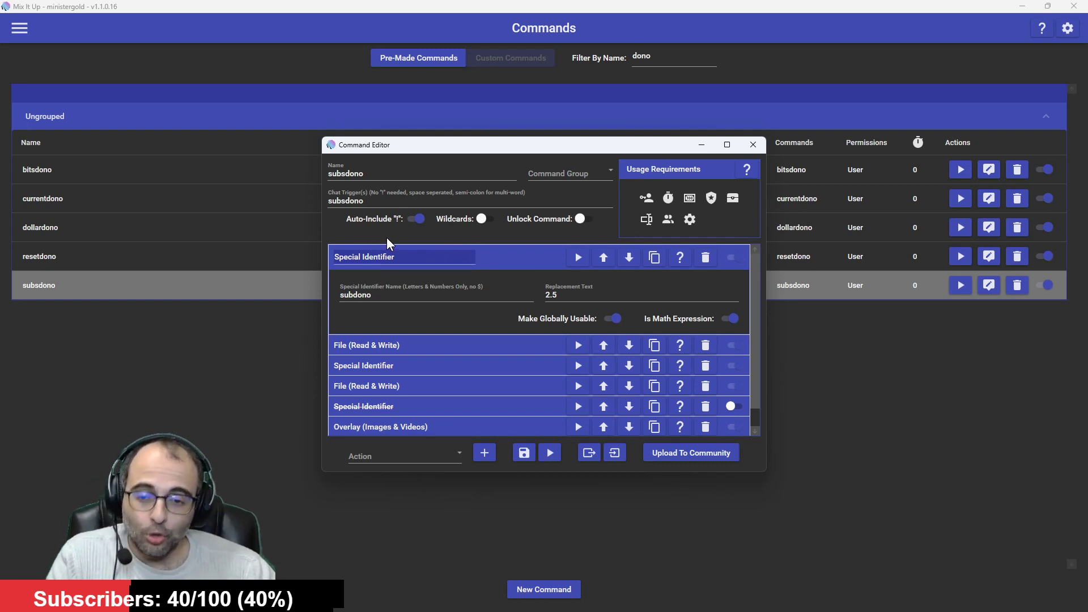
# Examine the subdono identifier's replacement text and the first File (Read & Write) action of subsdono
pyautogui.click(572, 295)
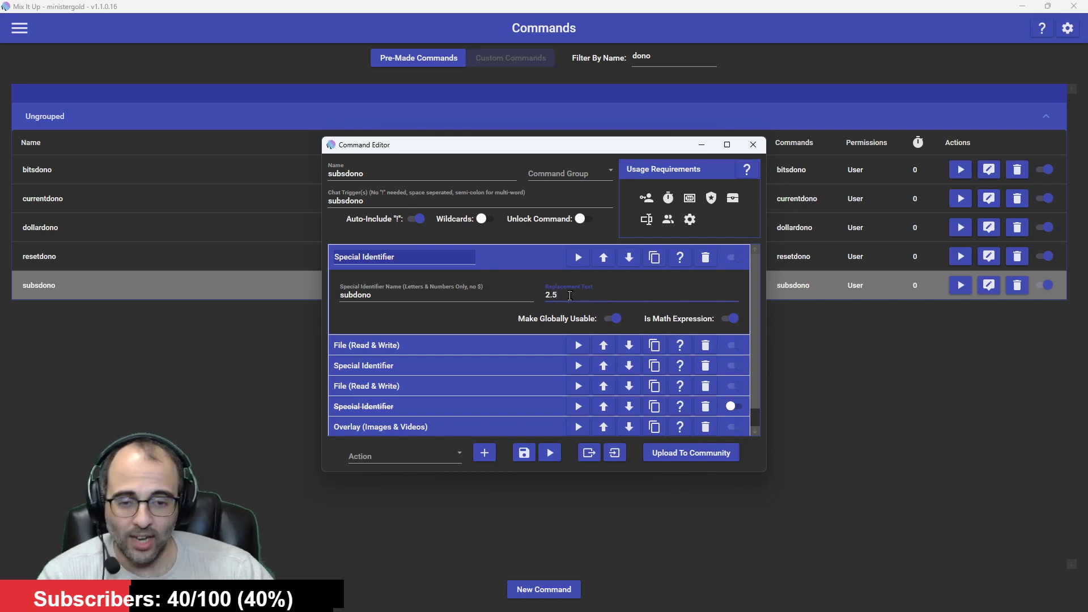
pyautogui.moveTo(572, 296); pyautogui.dragTo(537, 295)
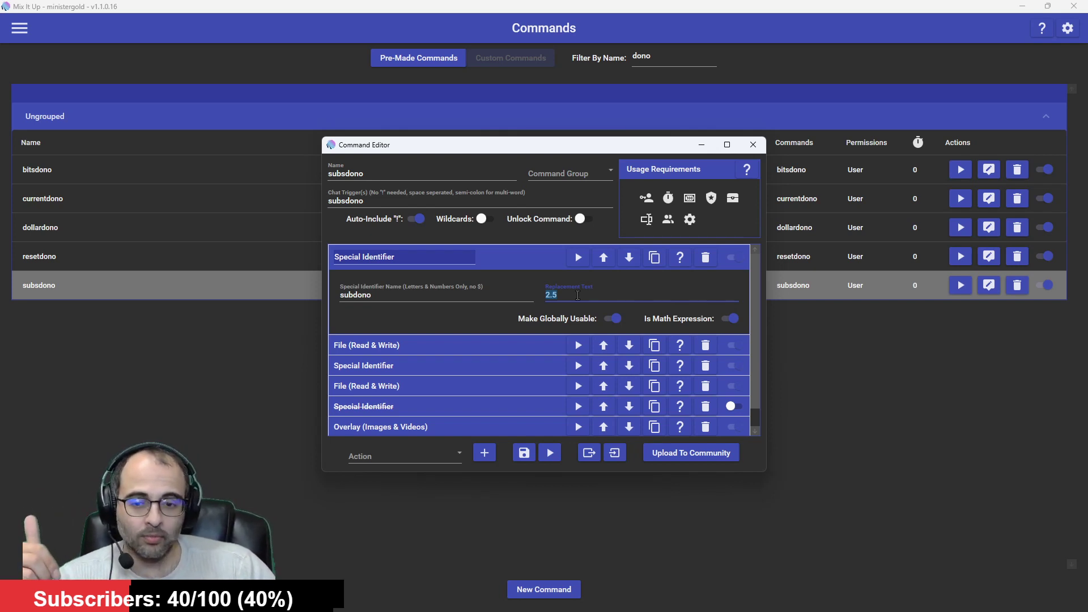
pyautogui.click(416, 343)
pyautogui.scroll(-2, 416, 338)
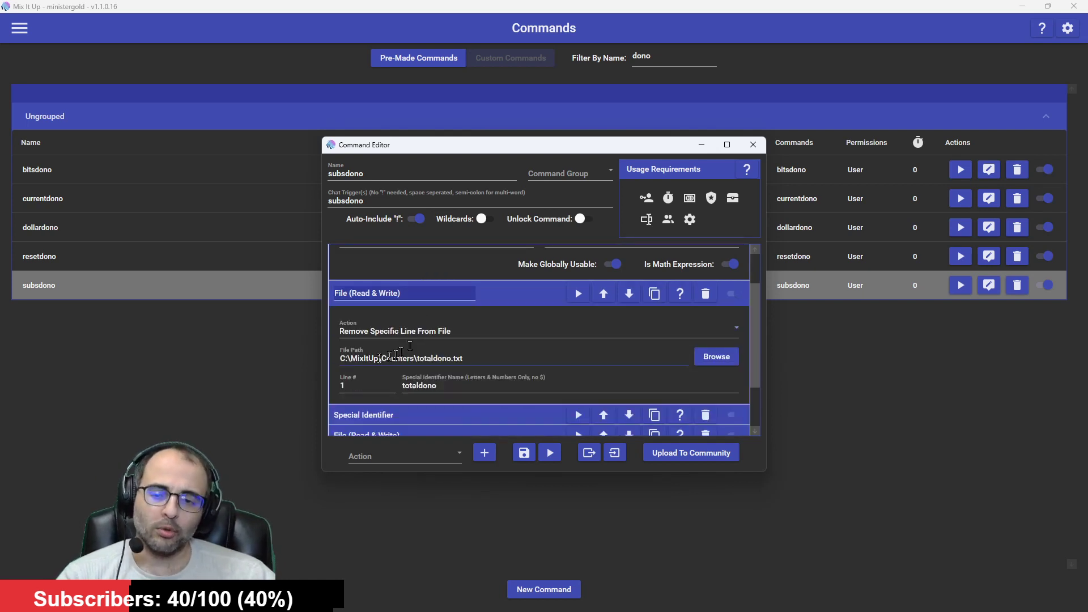
pyautogui.scroll(-2, 460, 357)
# Examine subsdono's updatedono Special Identifier and its Save To File action, collapsing both after viewing
pyautogui.click(444, 359)
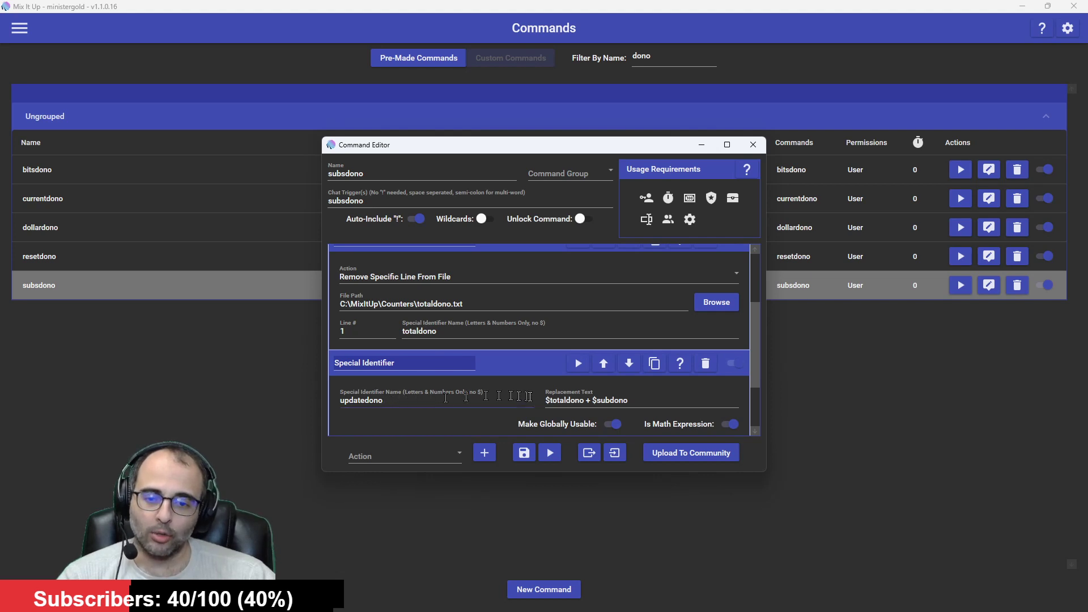
pyautogui.click(551, 403)
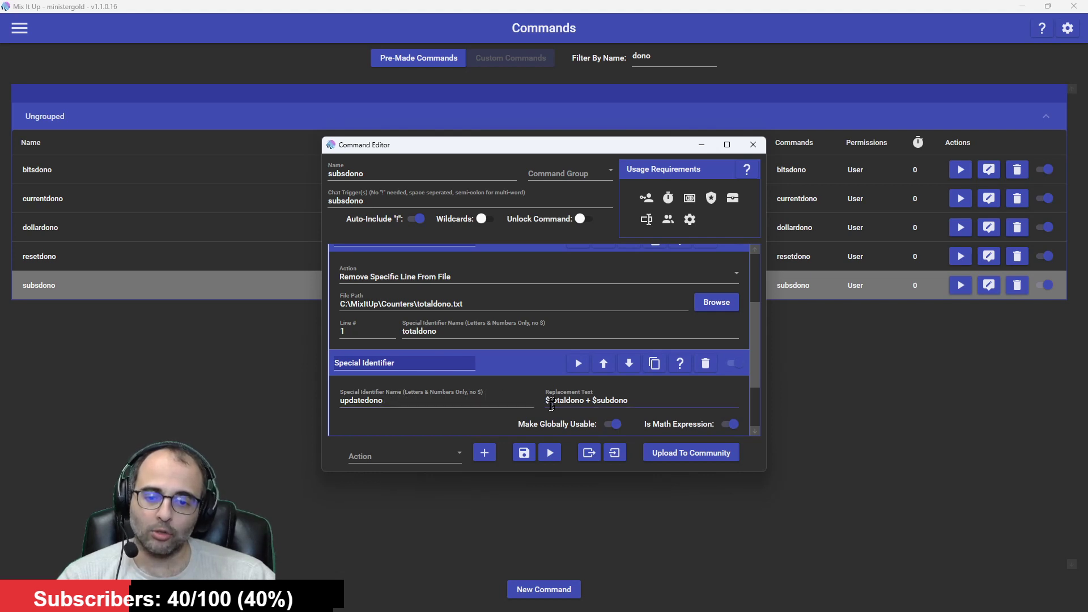
pyautogui.click(512, 364)
pyautogui.click(442, 379)
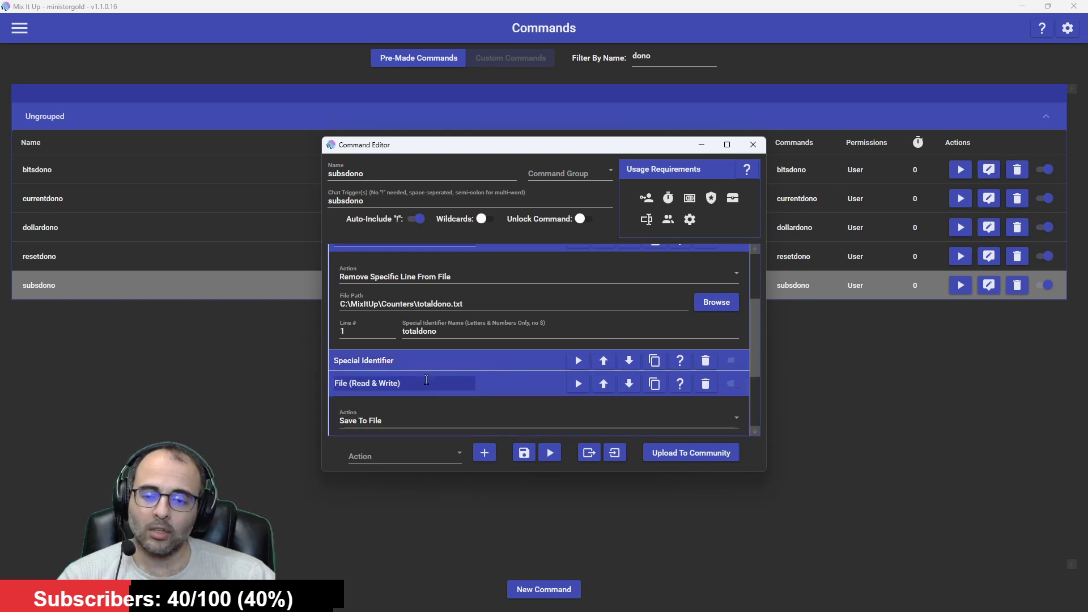
pyautogui.scroll(-3, 397, 340)
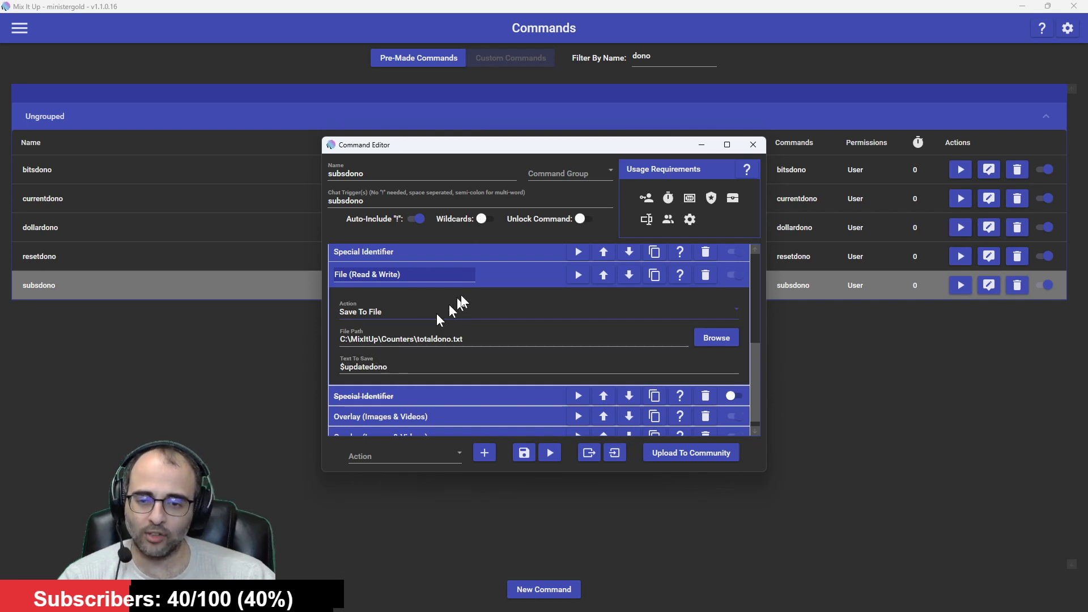
pyautogui.click(484, 273)
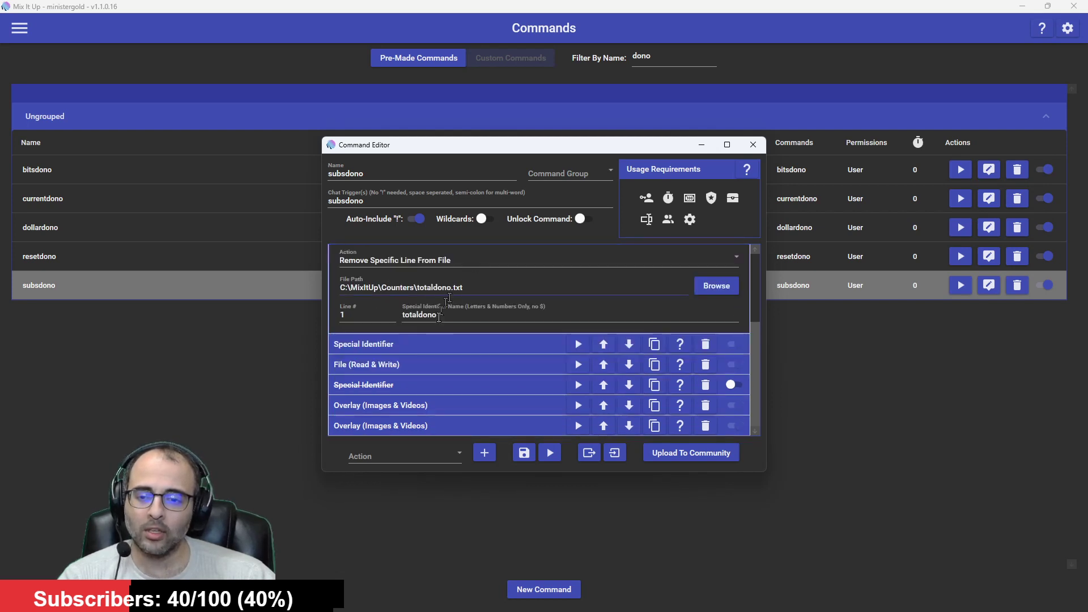
# Check the widget visibility settings in both Overlay (Images & Videos) actions of subsdono and save the command
pyautogui.click(401, 404)
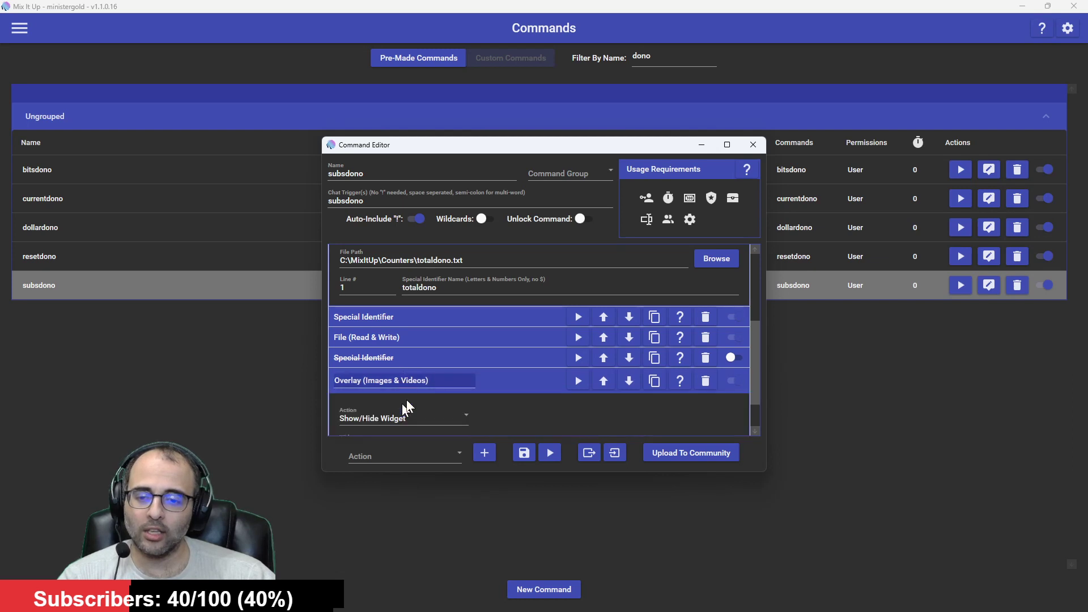
pyautogui.click(437, 424)
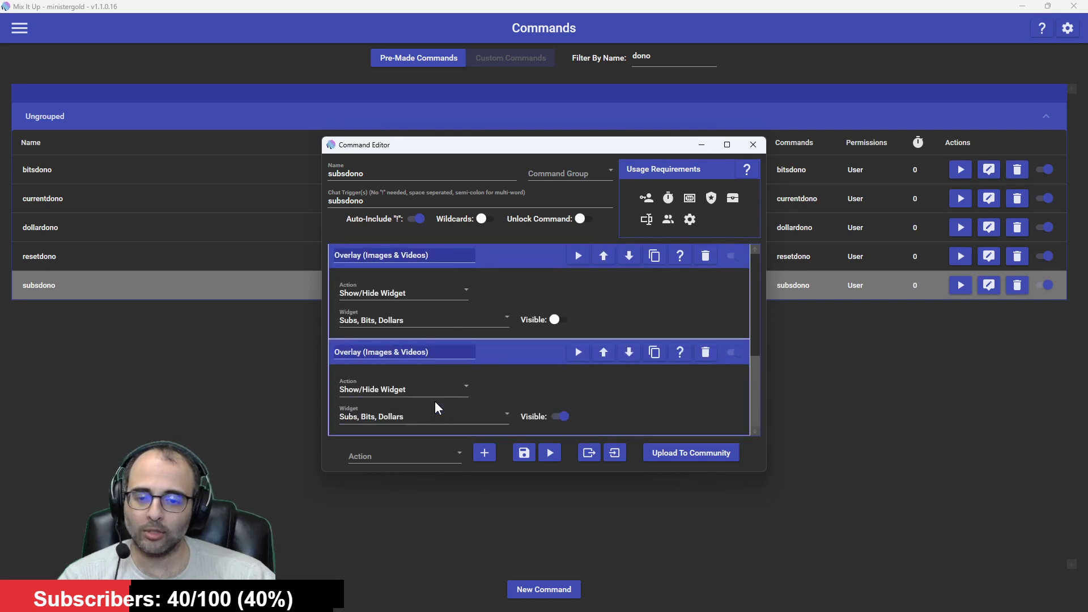
pyautogui.click(498, 357)
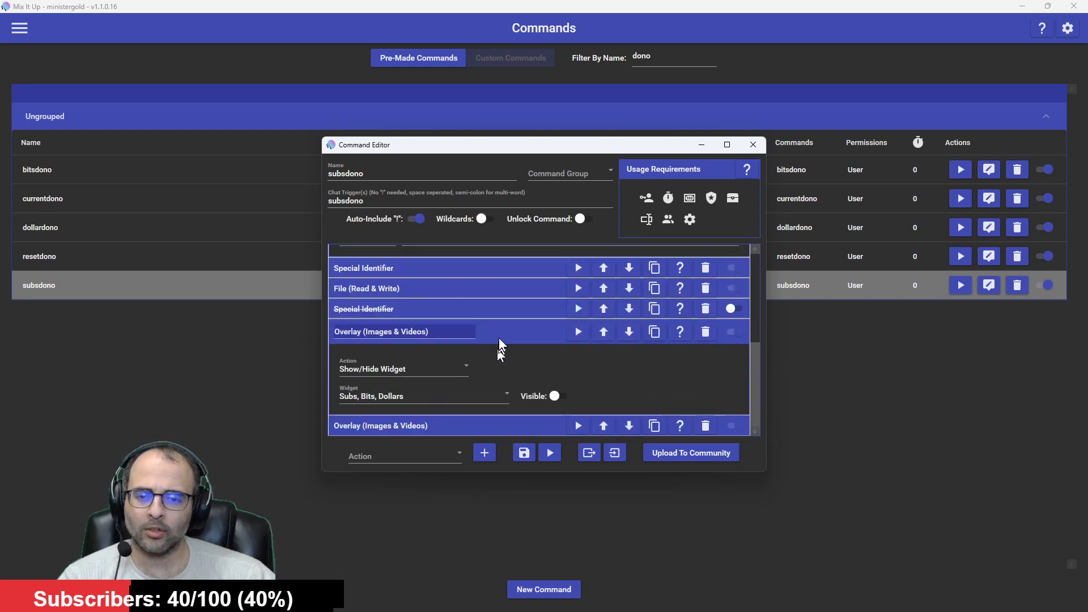
pyautogui.click(498, 336)
pyautogui.click(521, 452)
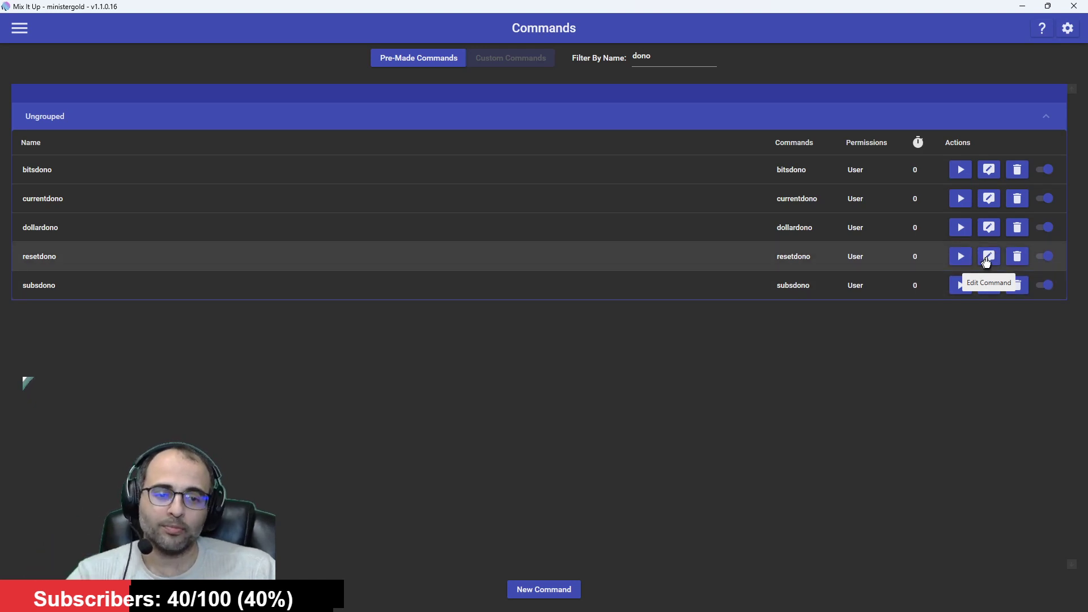
# Open the resetdono command, examine its Delete Line and Set to 0 actions, and save it
pyautogui.click(987, 258)
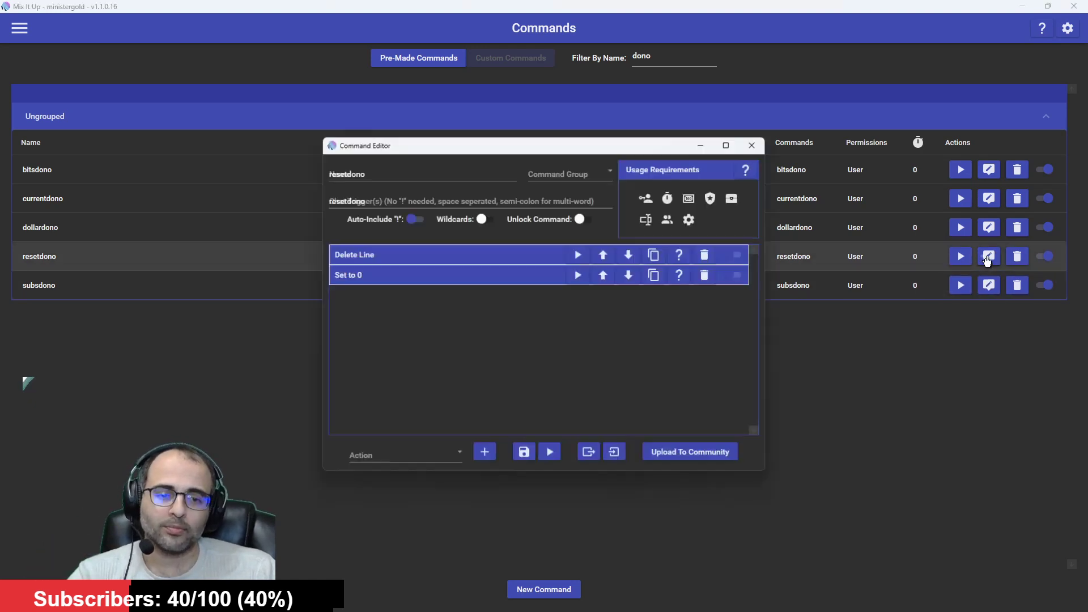
pyautogui.click(411, 254)
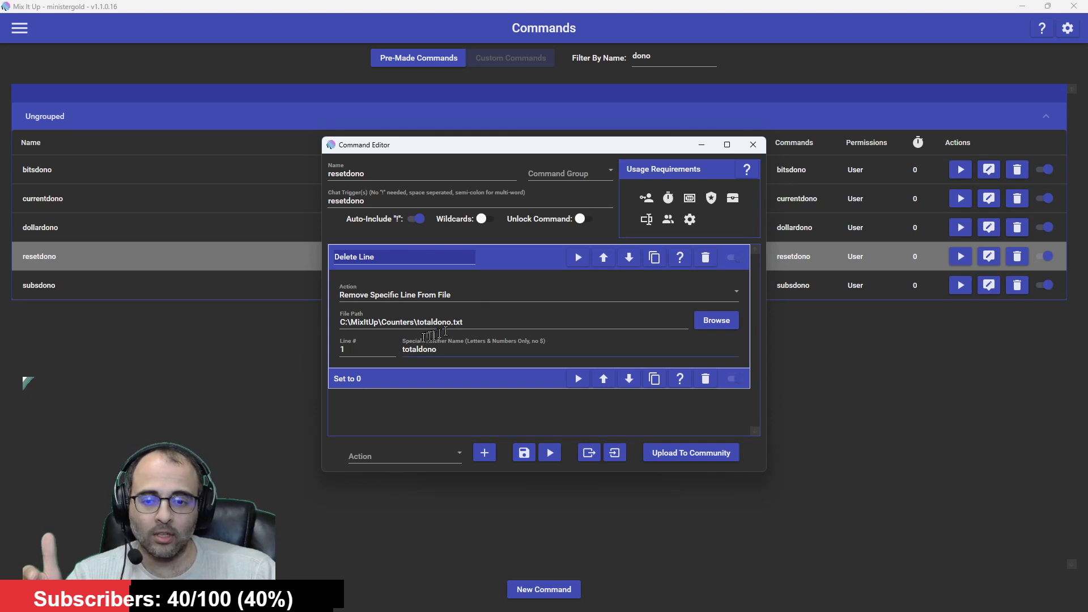
pyautogui.click(468, 378)
pyautogui.scroll(-2, 457, 342)
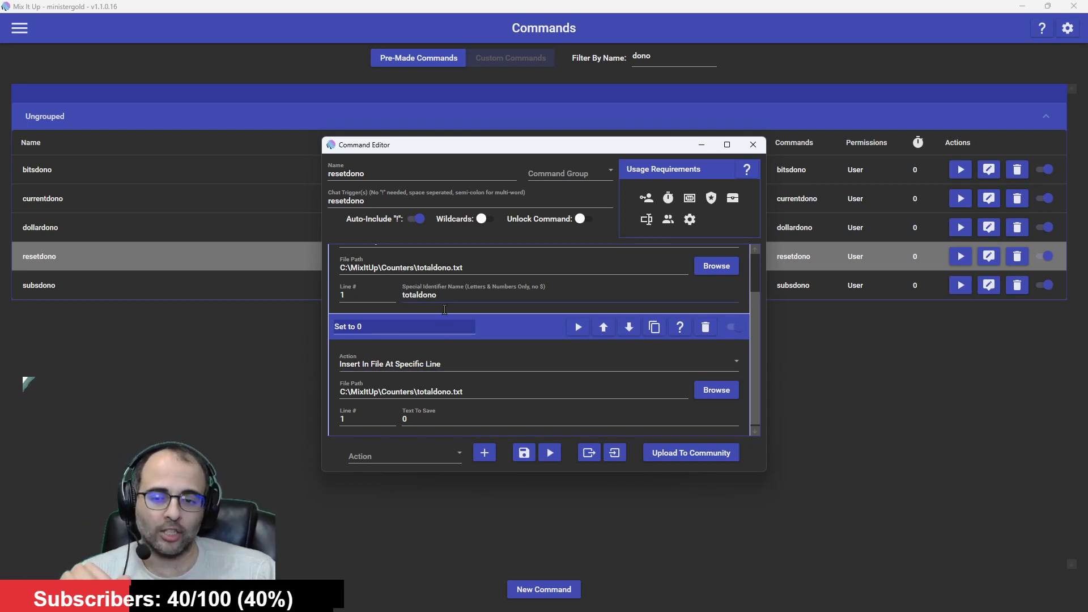
pyautogui.click(520, 327)
pyautogui.click(527, 254)
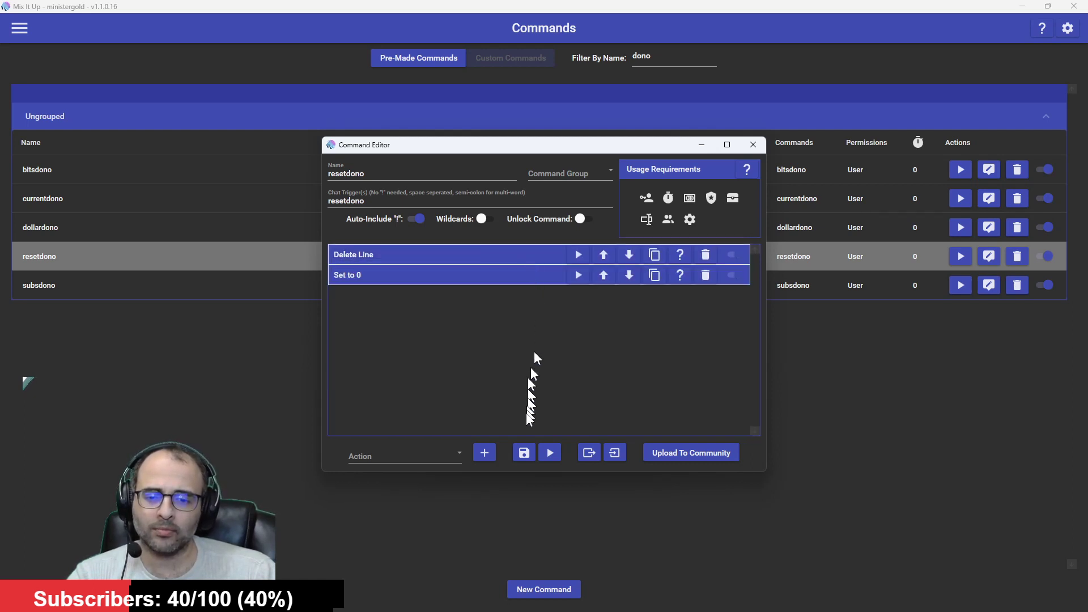
pyautogui.click(524, 453)
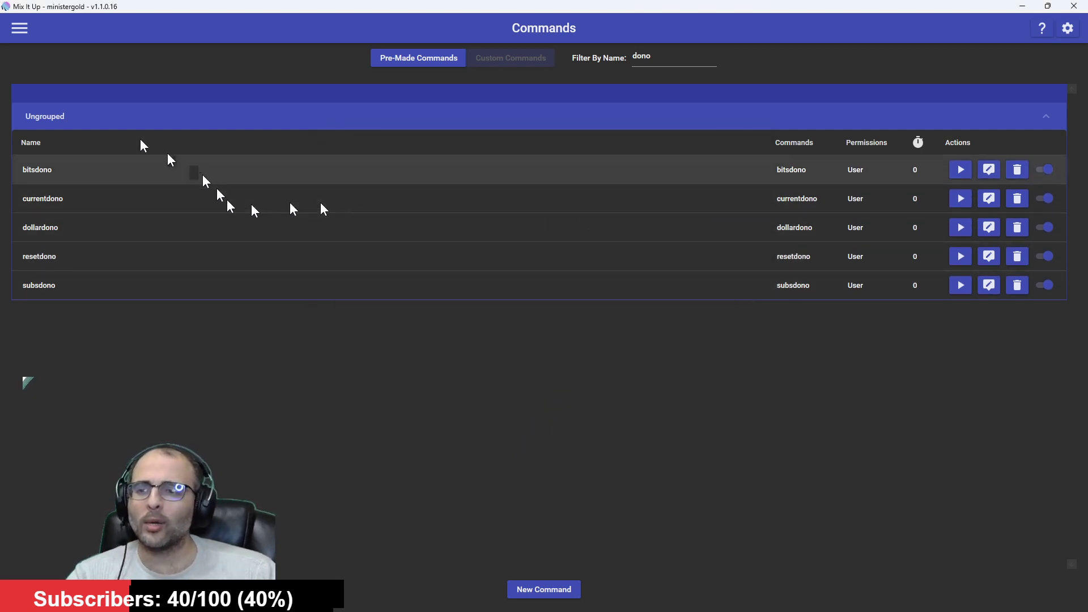
# Go to Overlay Widgets and enable the Subs, Bits, Dollars widget
pyautogui.click(21, 26)
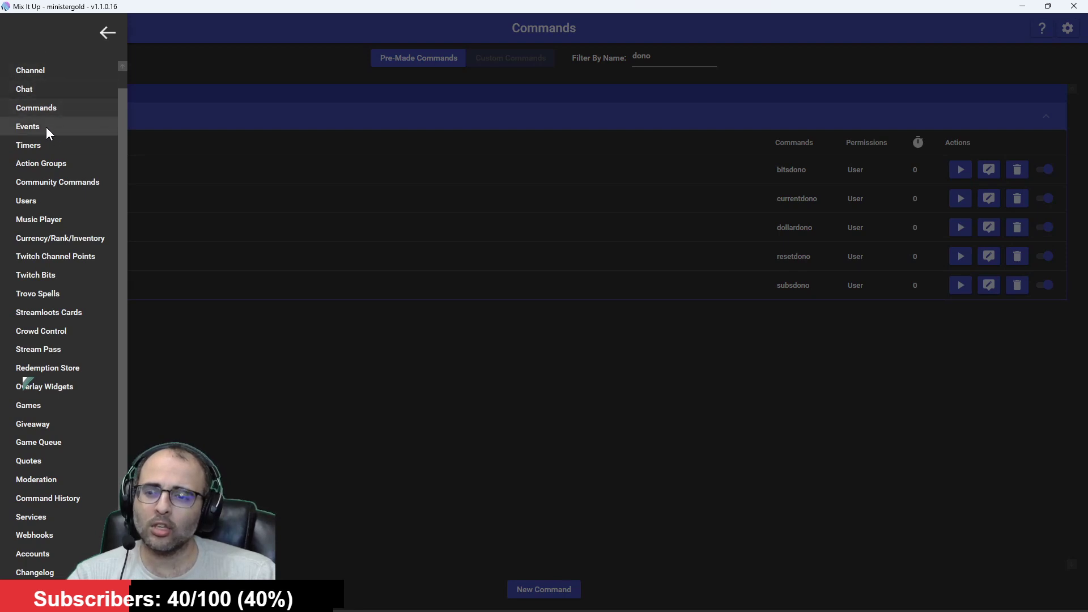
pyautogui.click(47, 387)
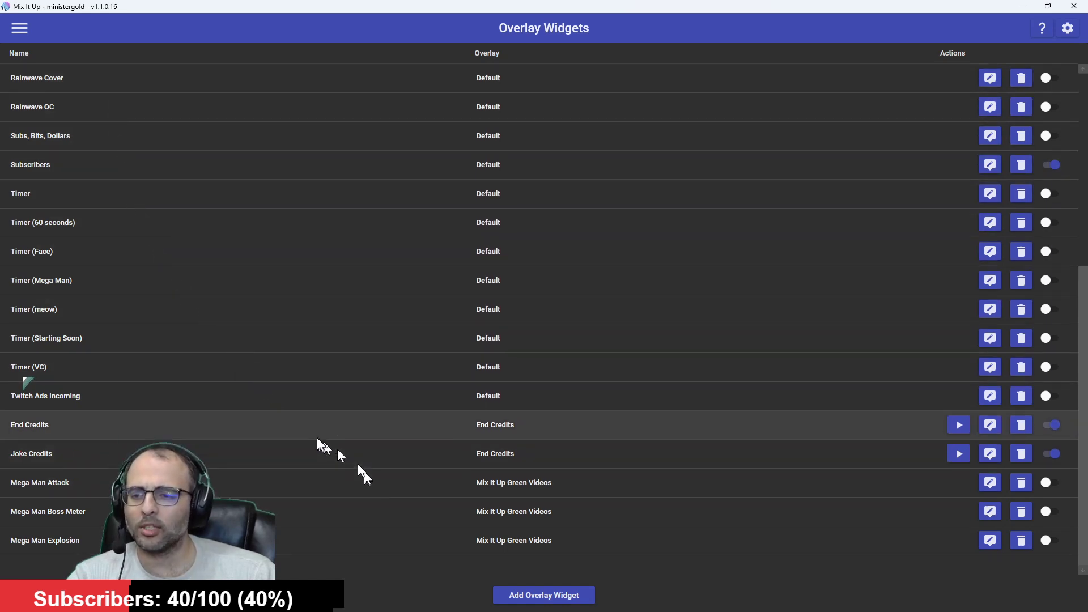
pyautogui.scroll(5, 315, 442)
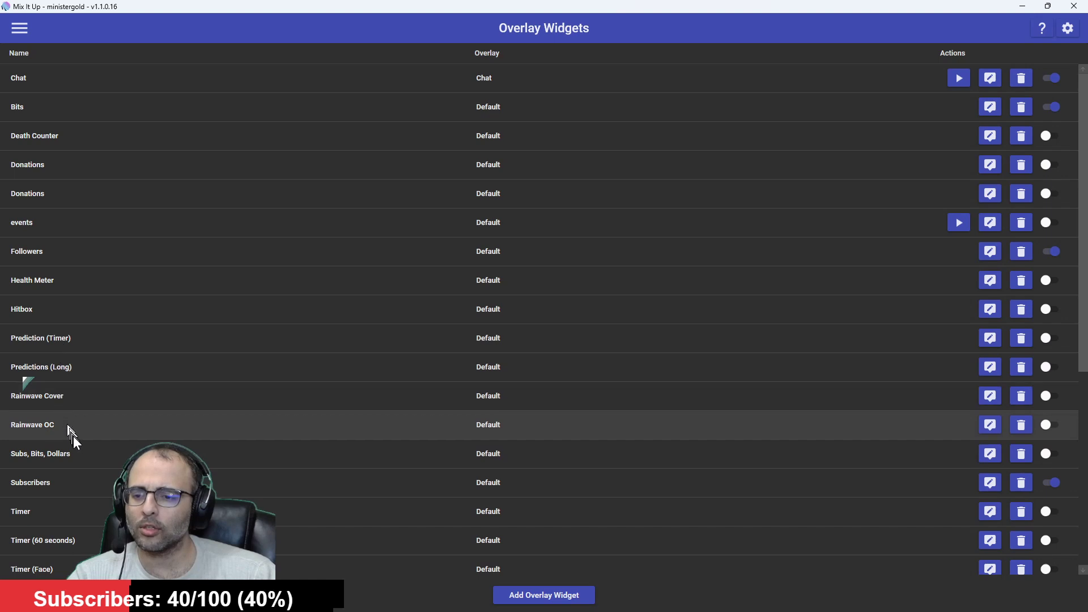
pyautogui.click(1049, 453)
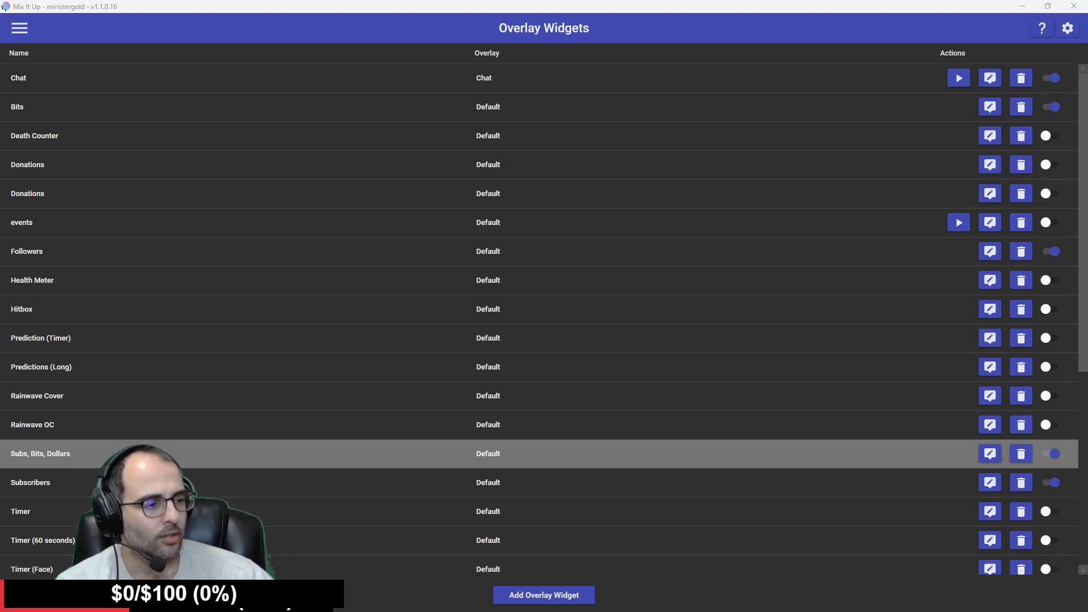
# Move and enlarge the stream chat window, then send the chat command "!bitsdono 100"
pyautogui.moveTo(784, 166); pyautogui.dragTo(505, 87)
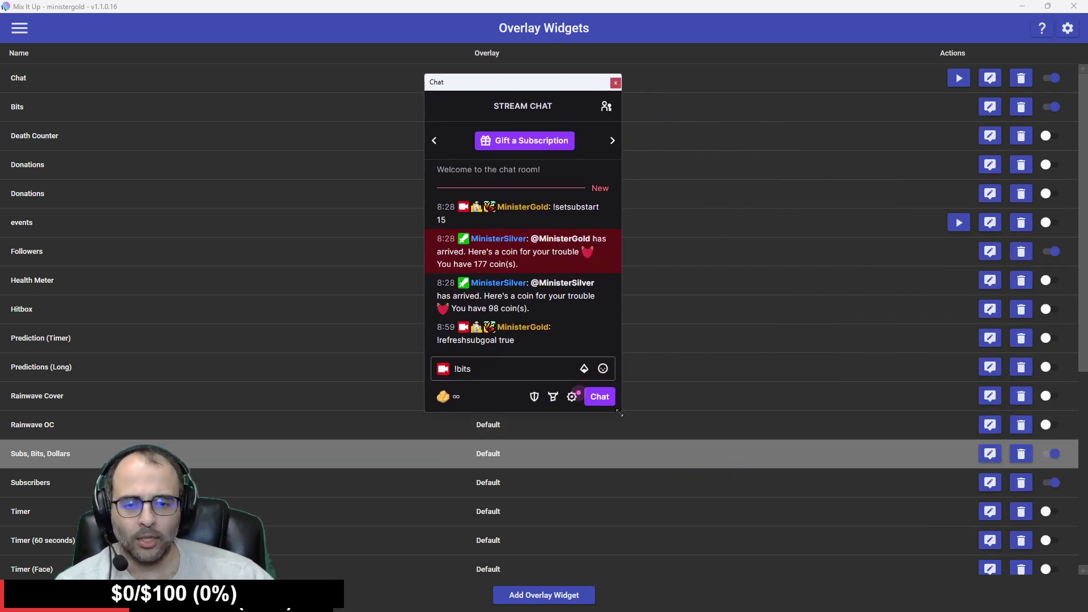
pyautogui.moveTo(622, 411); pyautogui.dragTo(781, 557)
pyautogui.click(558, 513)
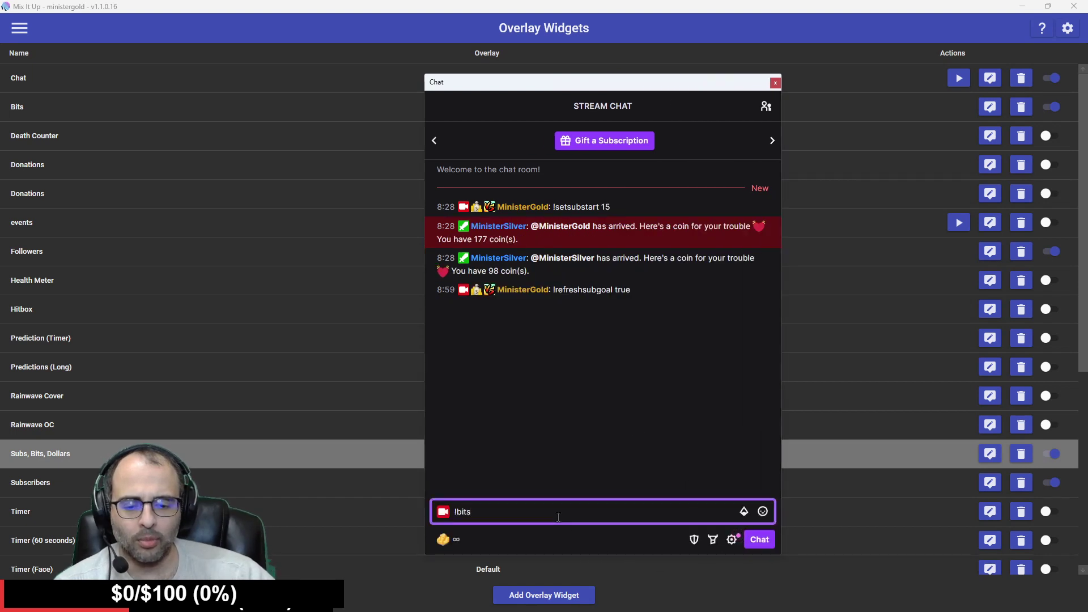
pyautogui.write('dono 1')
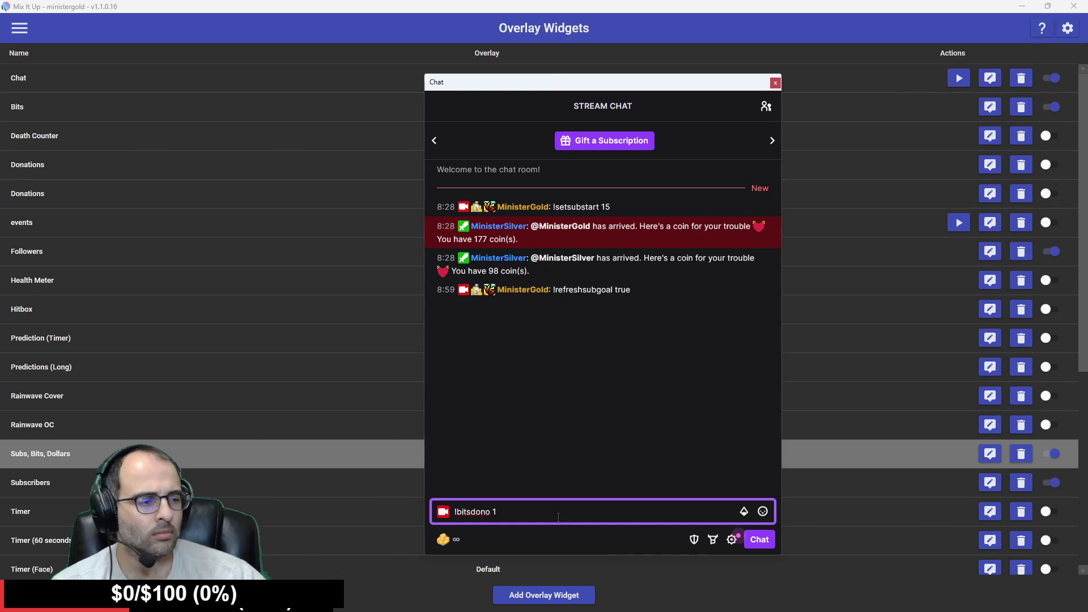
pyautogui.write('00')
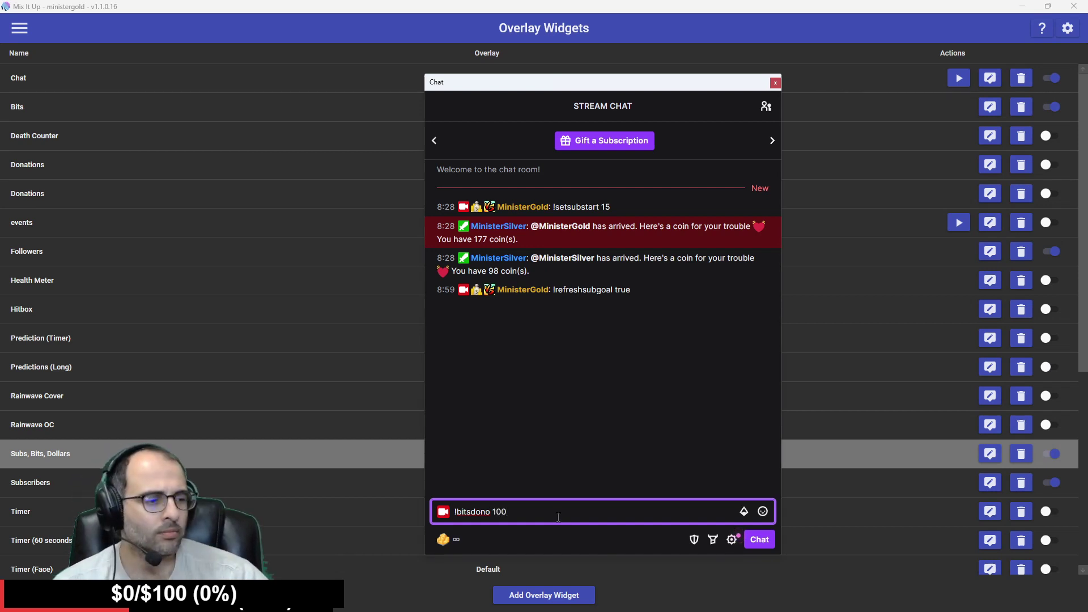
pyautogui.press('Return')
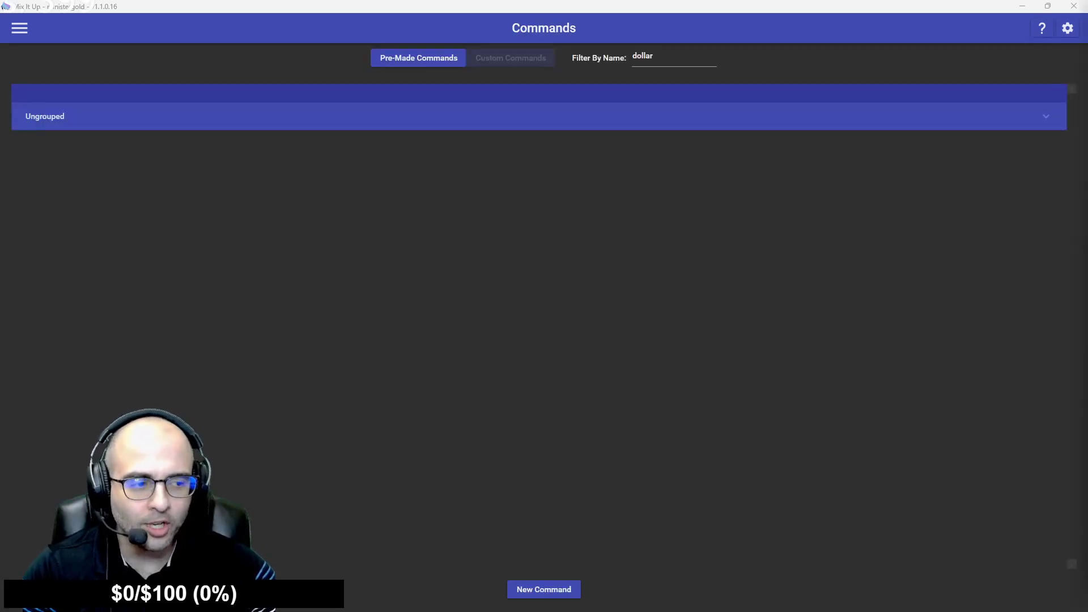
# Try to replace the name filter on the Commands page with "bitsdono"
pyautogui.doubleClick(678, 55)
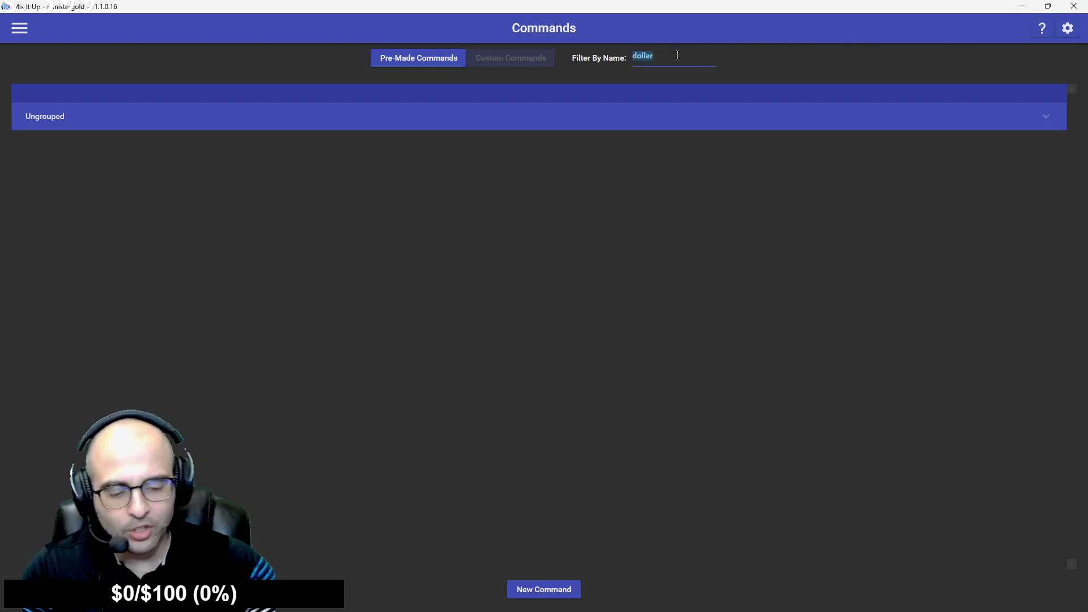
pyautogui.press('BackSpace')
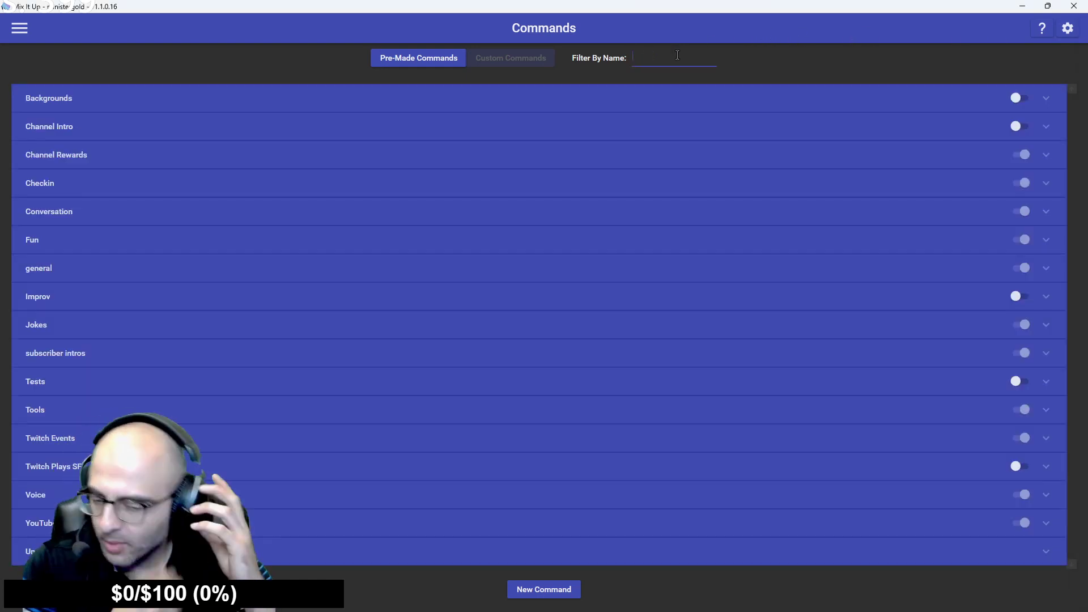
pyautogui.click(18, 32)
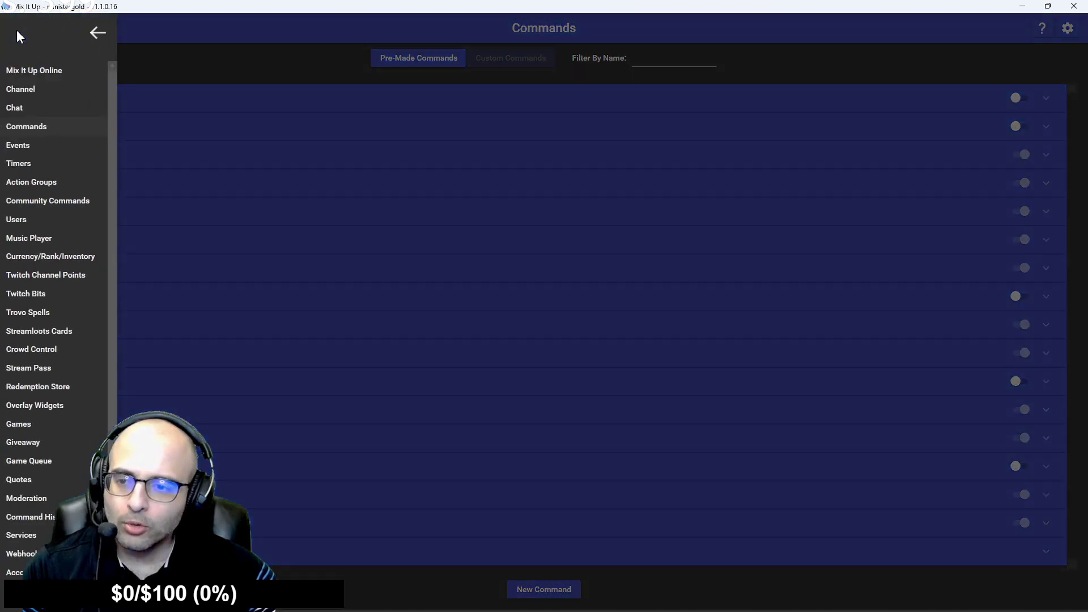
pyautogui.click(514, 68)
pyautogui.click(674, 59)
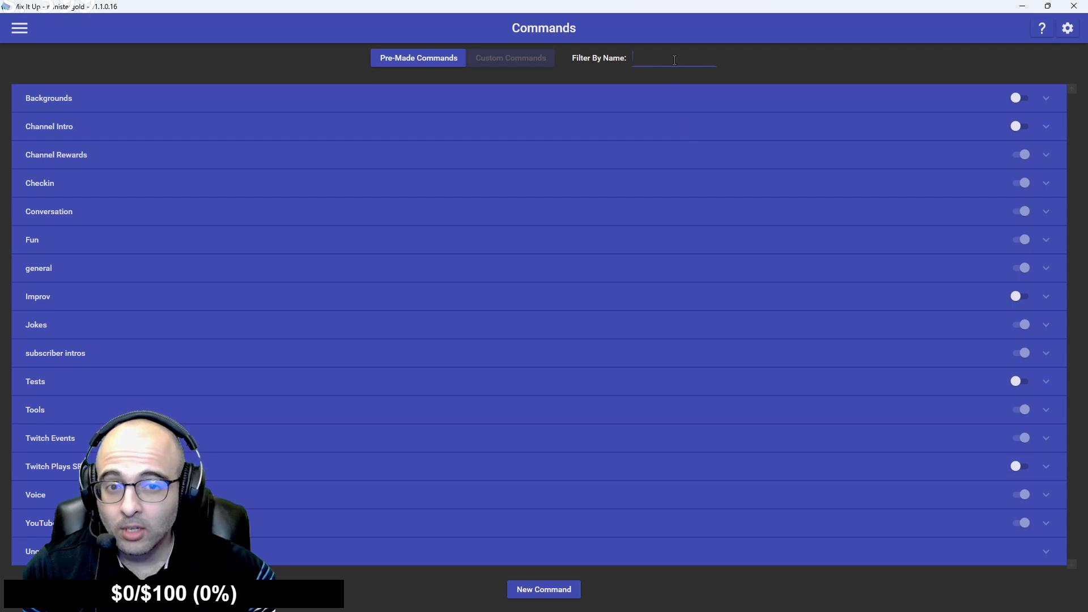
pyautogui.write('bitsdono')
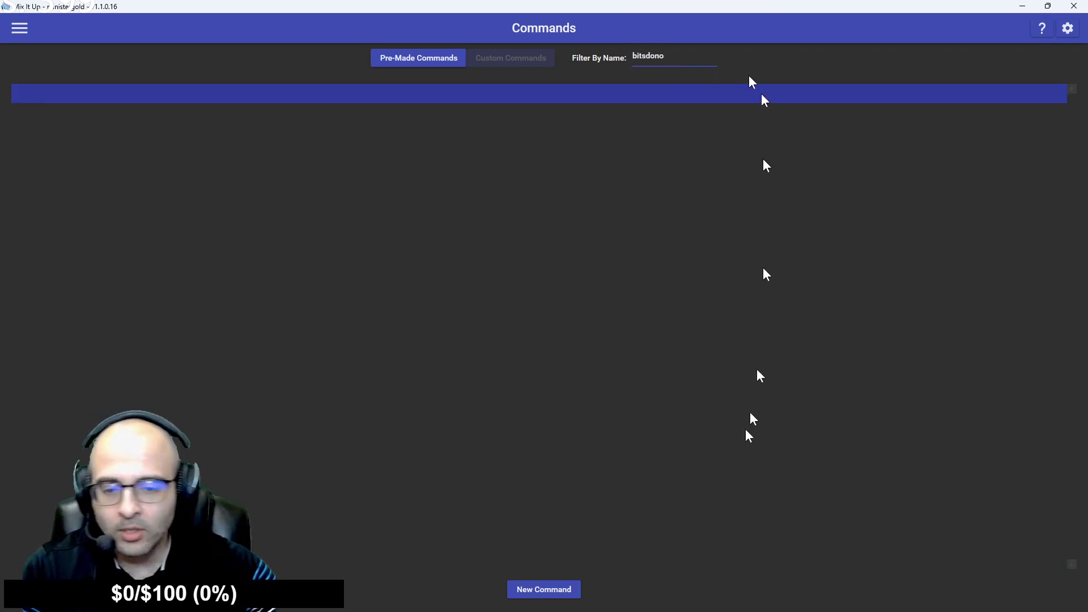
# Reload the Commands page by visiting Channel, filter the commands by "bitsdono" and expand the Ungrouped group
pyautogui.click(20, 28)
pyautogui.click(43, 88)
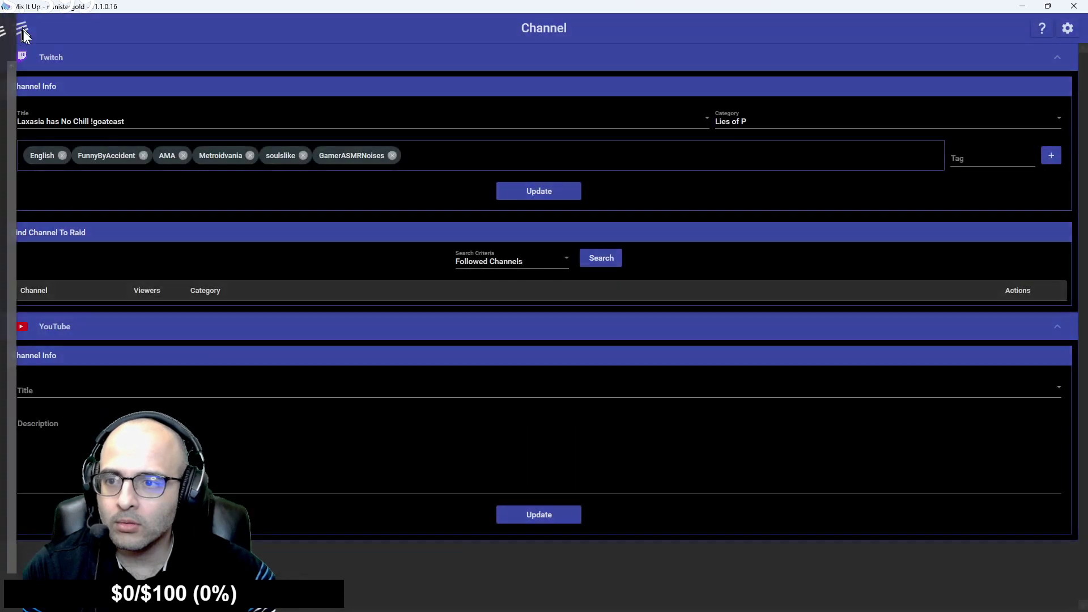
pyautogui.click(23, 30)
pyautogui.click(39, 126)
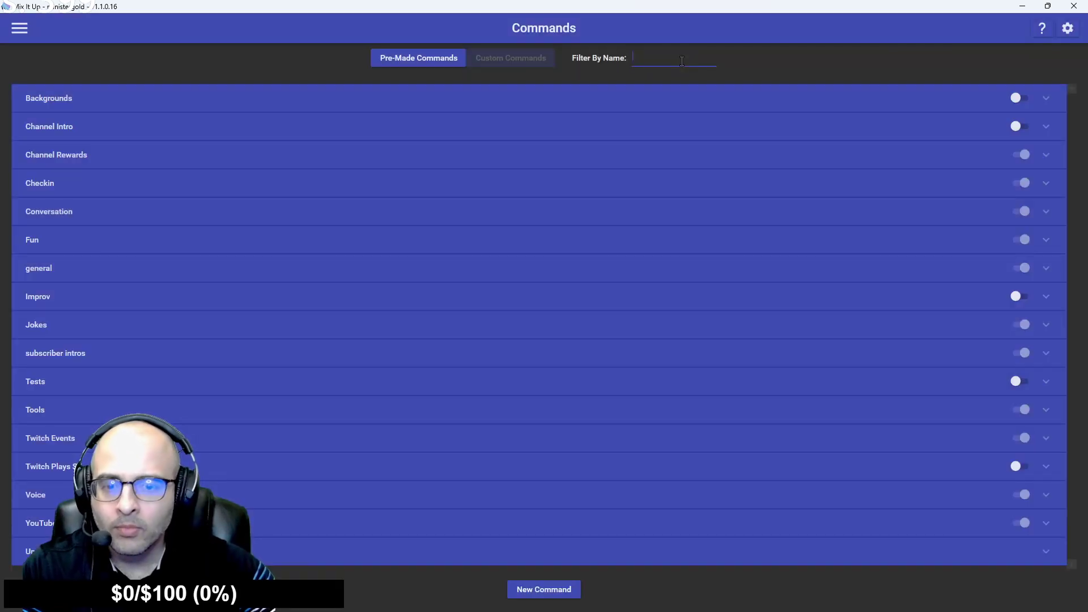
pyautogui.write('bitsdono')
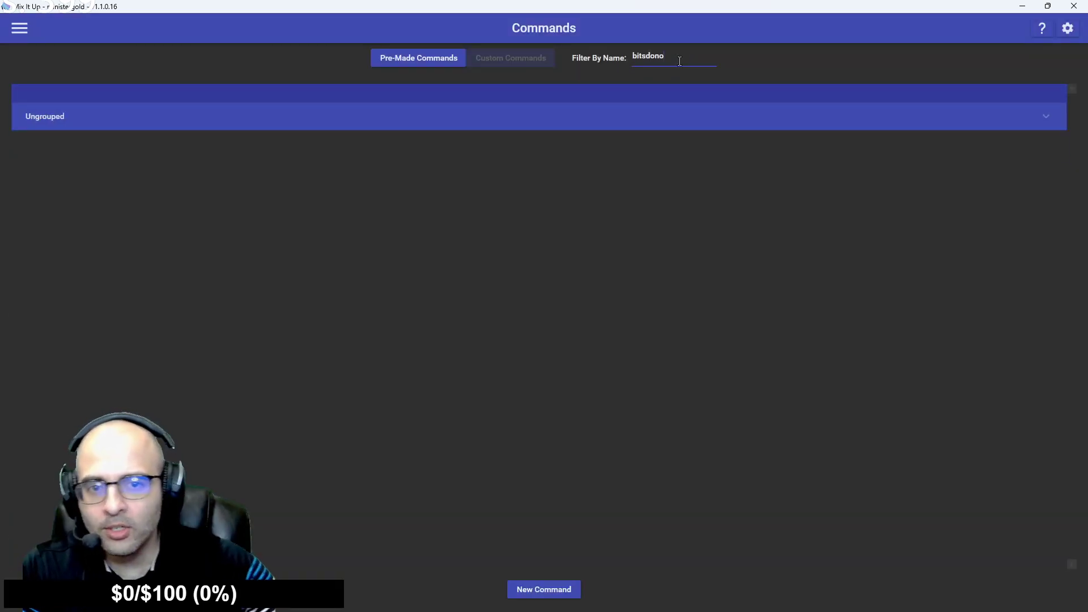
pyautogui.click(670, 124)
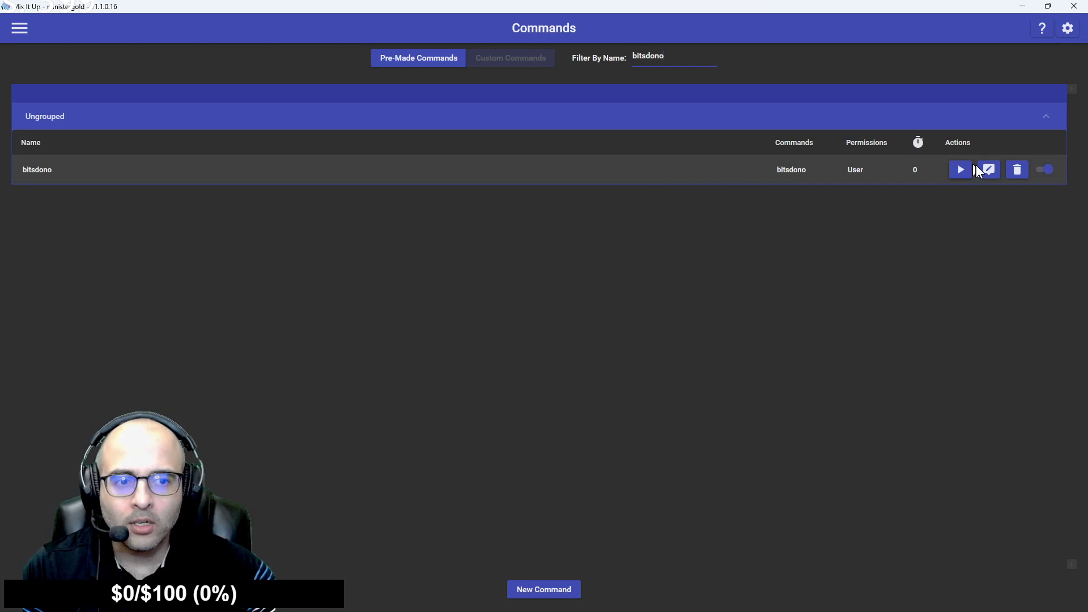
# Open the bitsdono command's first Special Identifier action, then switch to Notepad and enlarge the text of the identifier notes
pyautogui.click(979, 170)
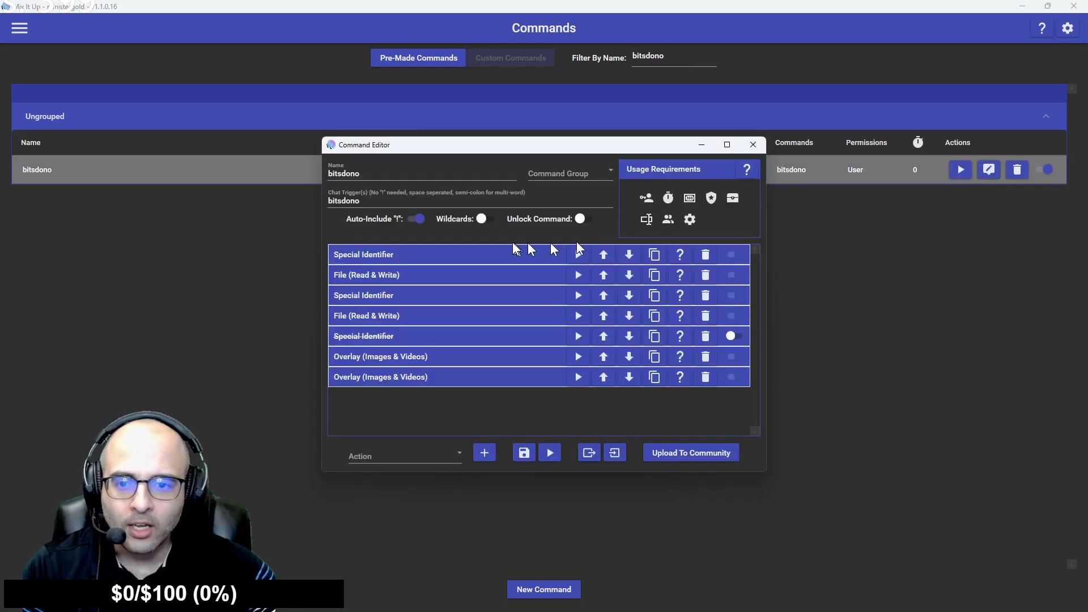
pyautogui.click(526, 248)
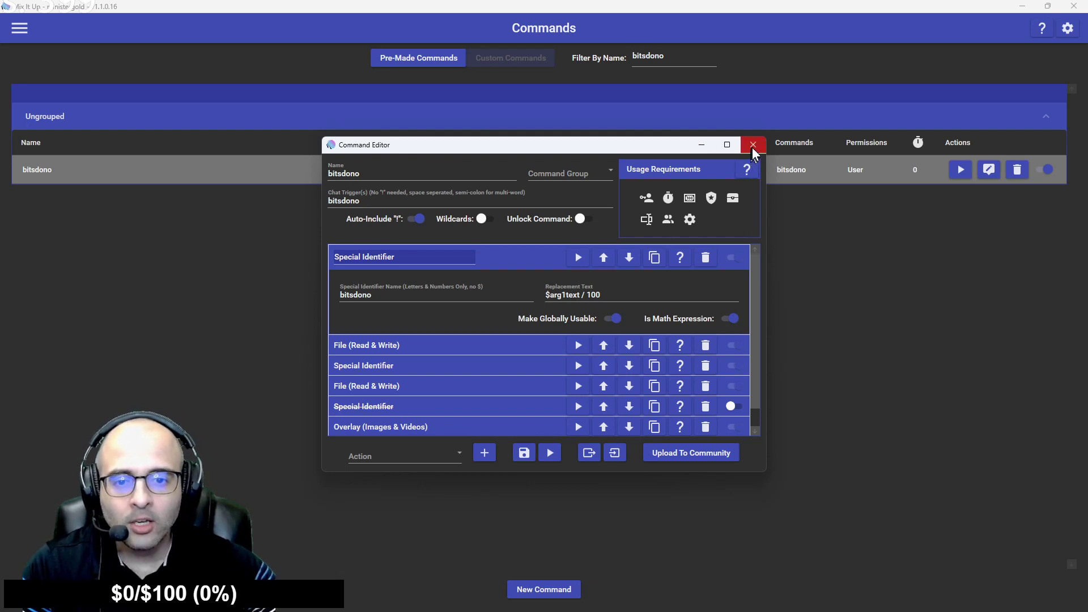
pyautogui.hotkey('alt', 'Tab')
pyautogui.hotkey('alt', 'Tab')
pyautogui.hotkey('alt', 'Tab')
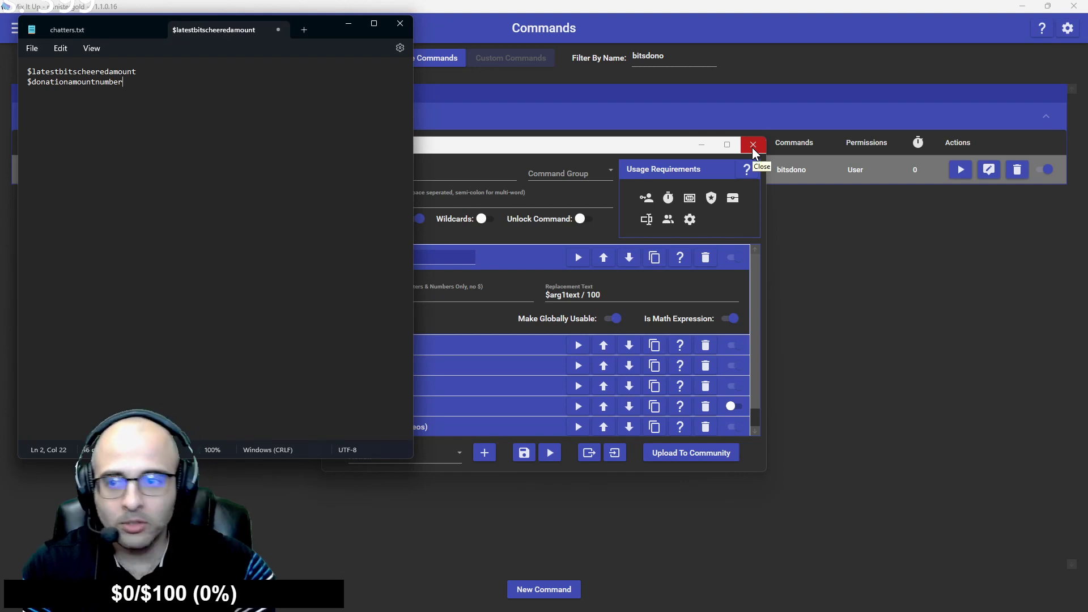
pyautogui.keyDown('ctrl'); pyautogui.scroll(13, 201, 279); pyautogui.keyUp('ctrl')
pyautogui.keyDown('ctrl'); pyautogui.scroll(11, 200, 280); pyautogui.keyUp('ctrl')
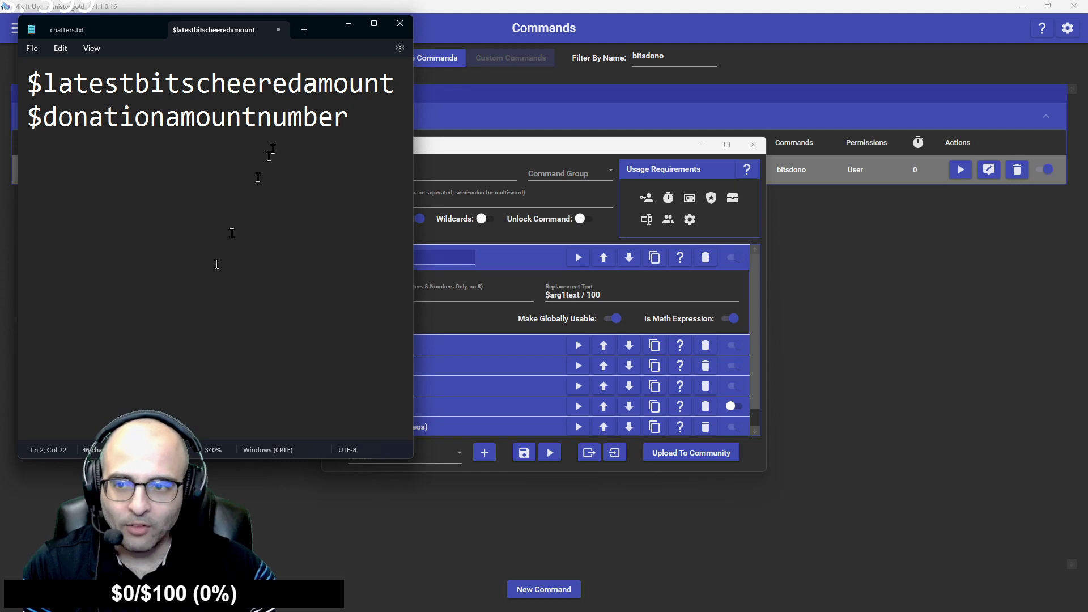
# Filter the commands by "dollardono", open that command for editing and inspect the replacement text of its Dollars (Sub, bits, and dollars) action
pyautogui.click(661, 59)
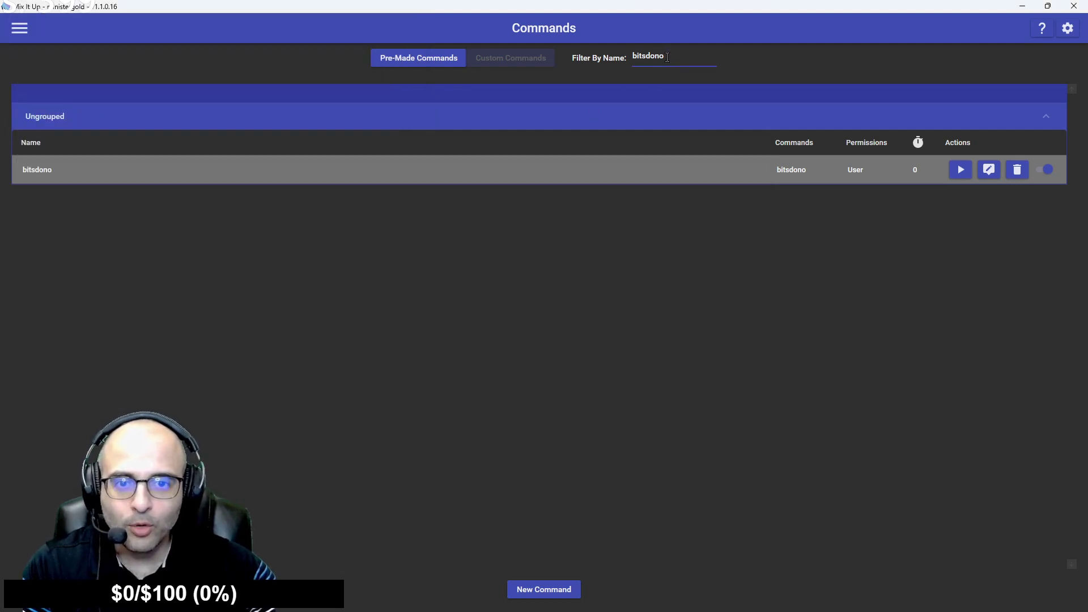
pyautogui.hotkey('ctrl', 'a')
pyautogui.write('dollar')
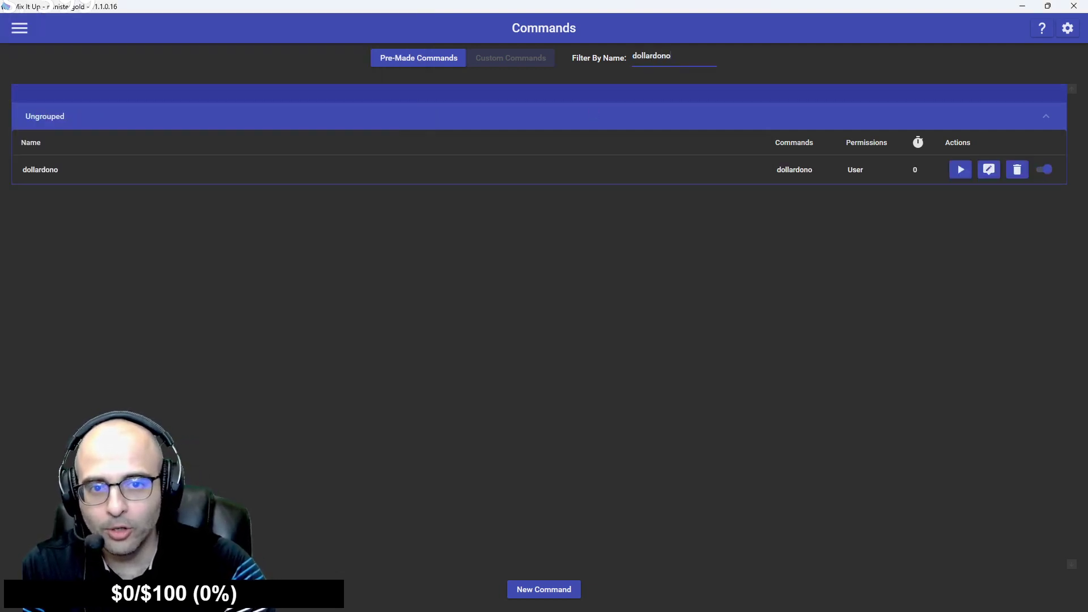
pyautogui.click(989, 169)
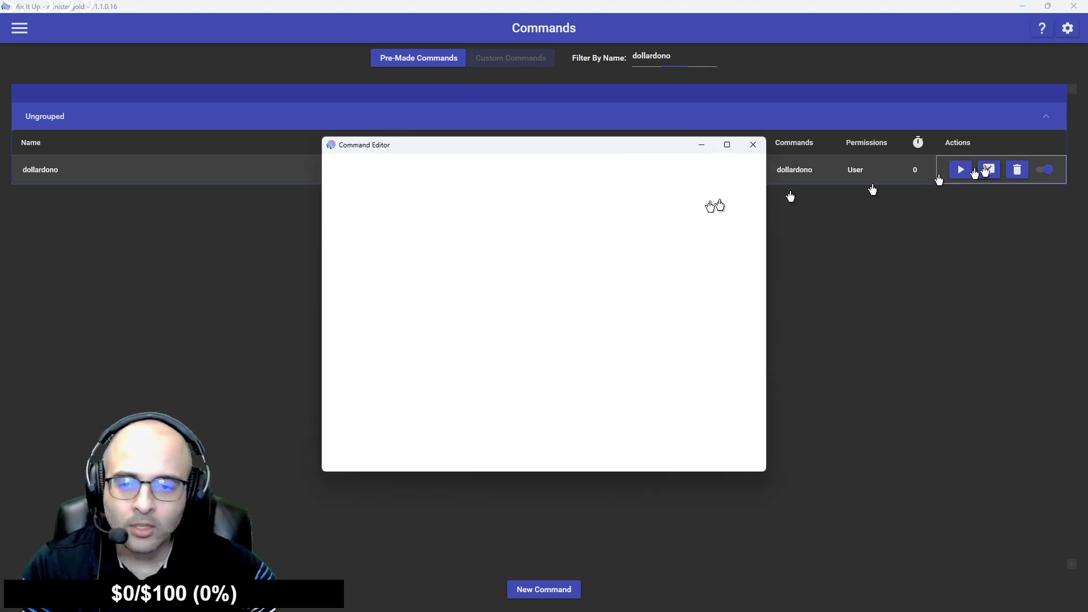
pyautogui.click(479, 257)
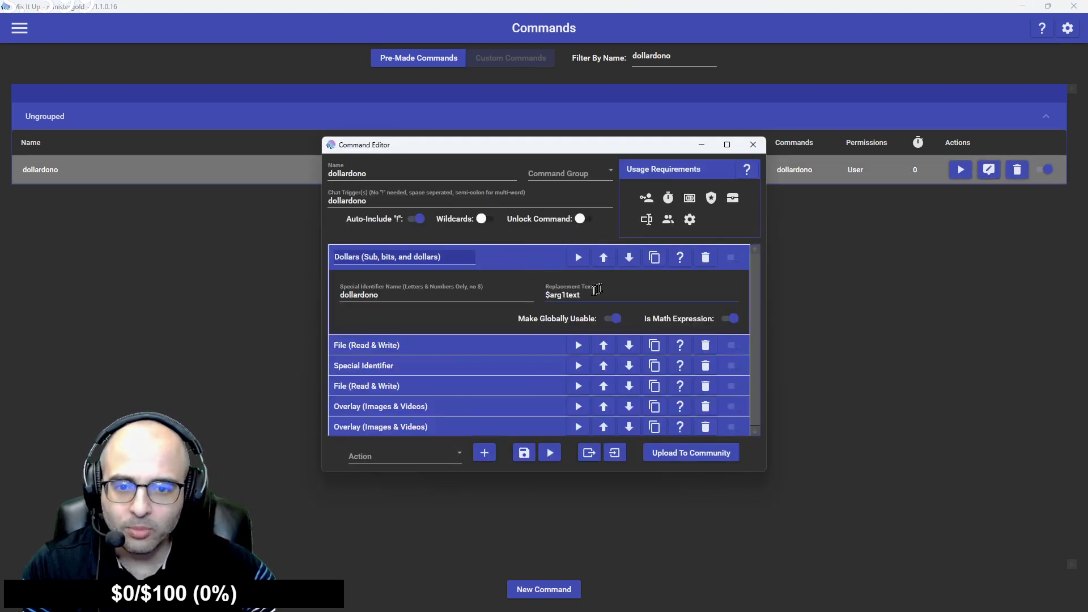
pyautogui.click(594, 292)
# Check the $donationamountnumber identifier in the Notepad notes, then return to the dollardono command editor and close it
pyautogui.hotkey('alt', 'tab')
pyautogui.hotkey('alt', 'tab')
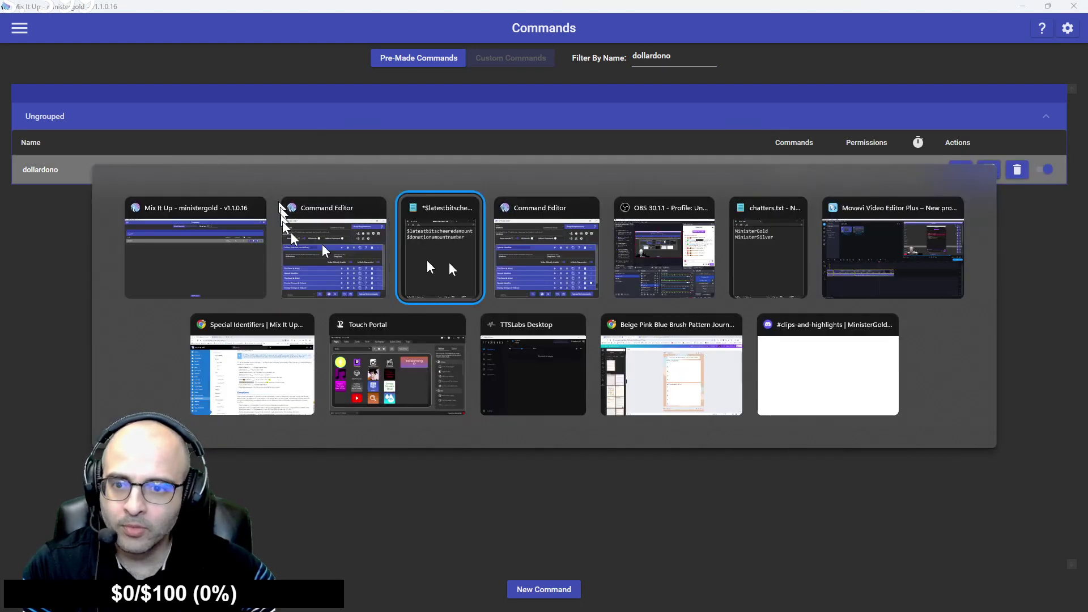
pyautogui.click(445, 260)
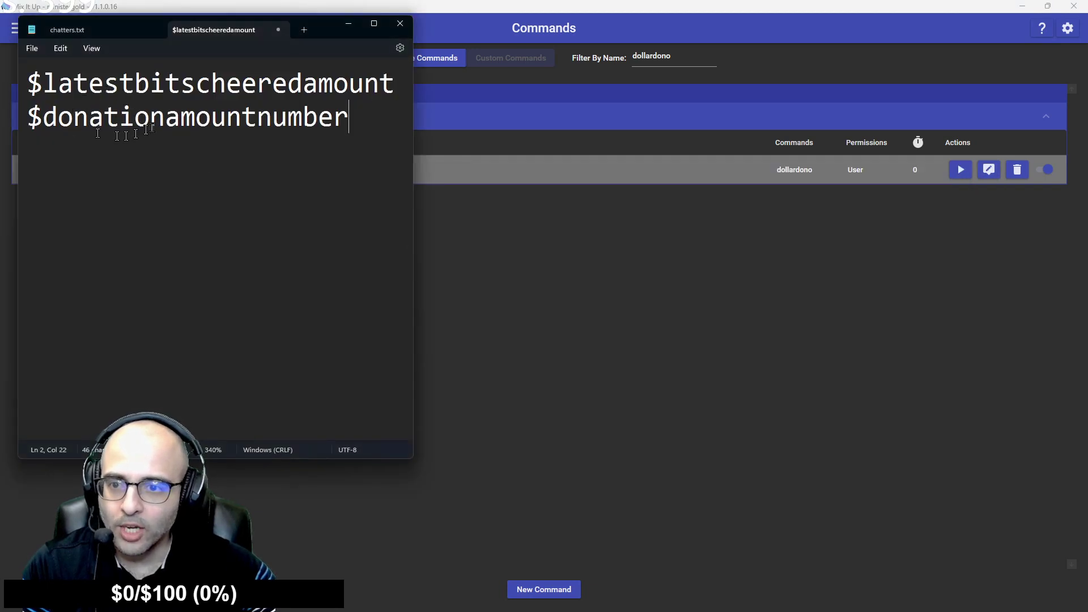
pyautogui.hotkey('alt', 'tab')
pyautogui.hotkey('alt', 'tab')
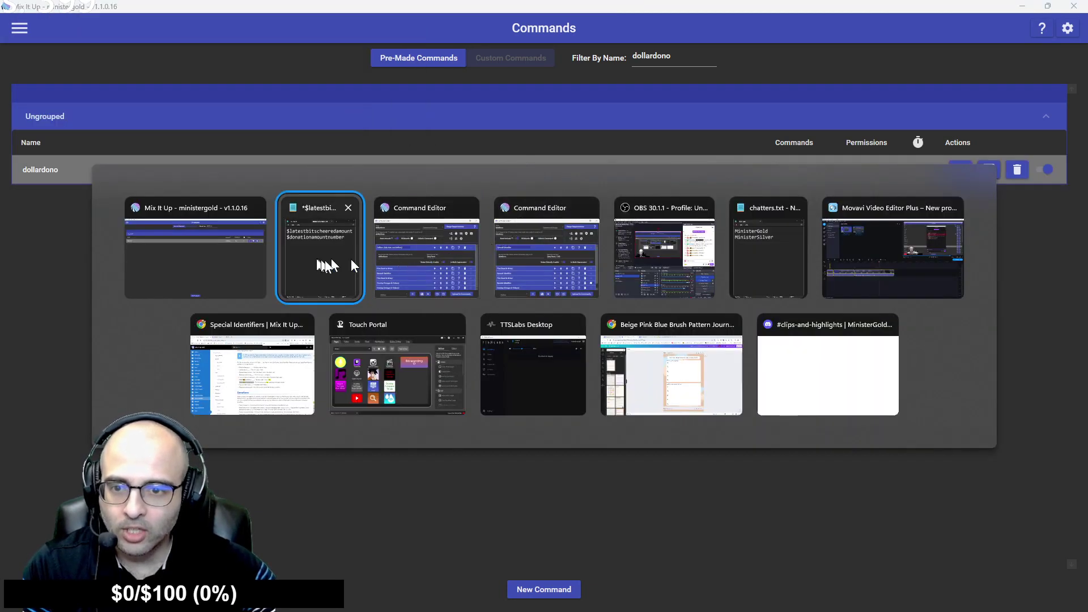
pyautogui.click(426, 255)
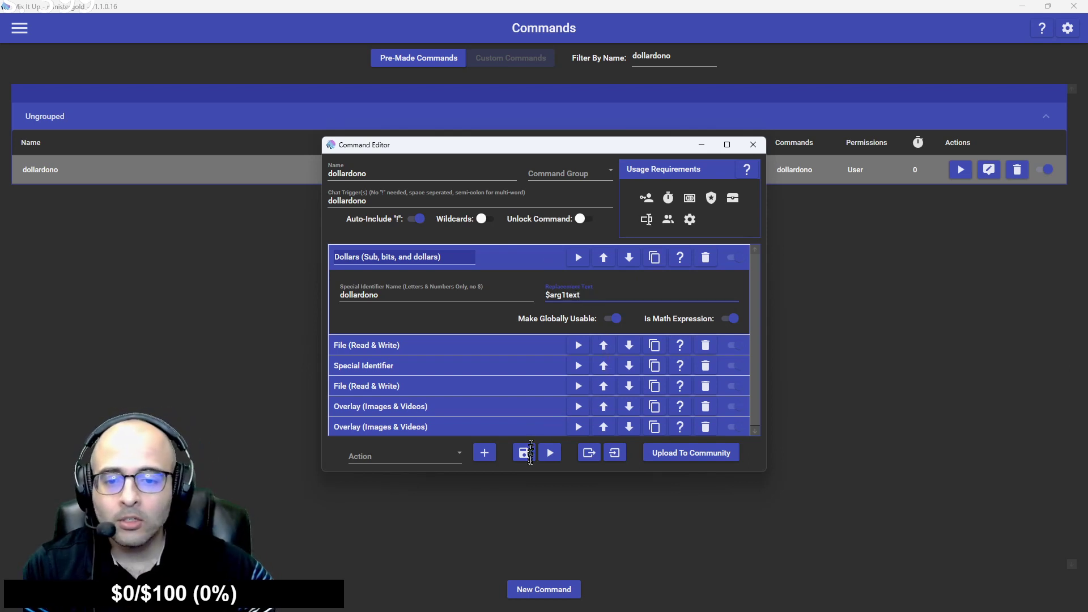
pyautogui.click(753, 144)
# Move the stream chat window over the Commands page, enlarge it and get ready to enter a message
pyautogui.click(22, 31)
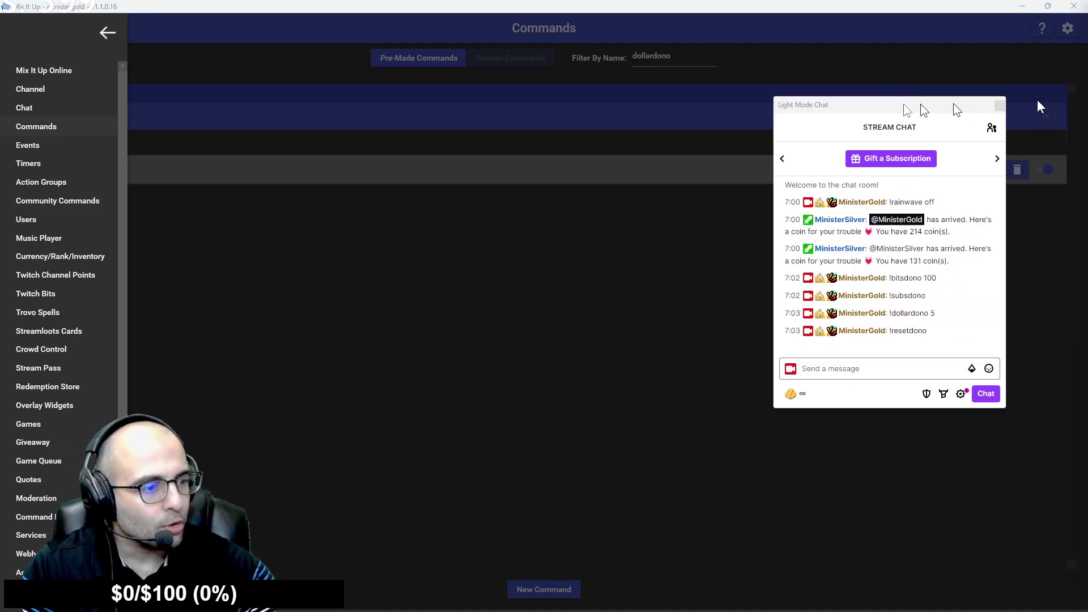
pyautogui.moveTo(953, 103); pyautogui.dragTo(596, 45)
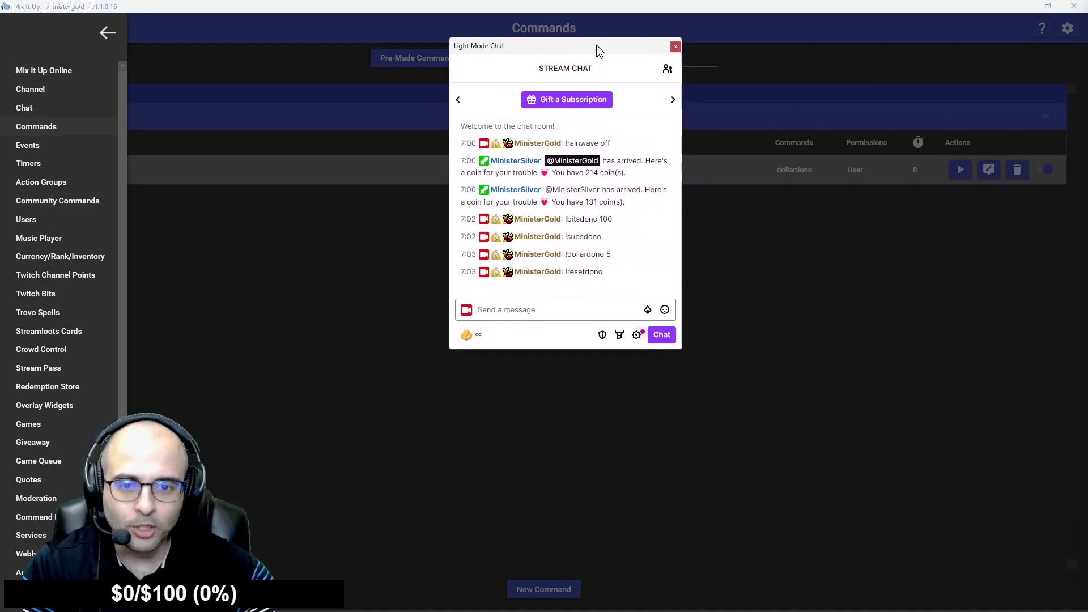
pyautogui.click(683, 356)
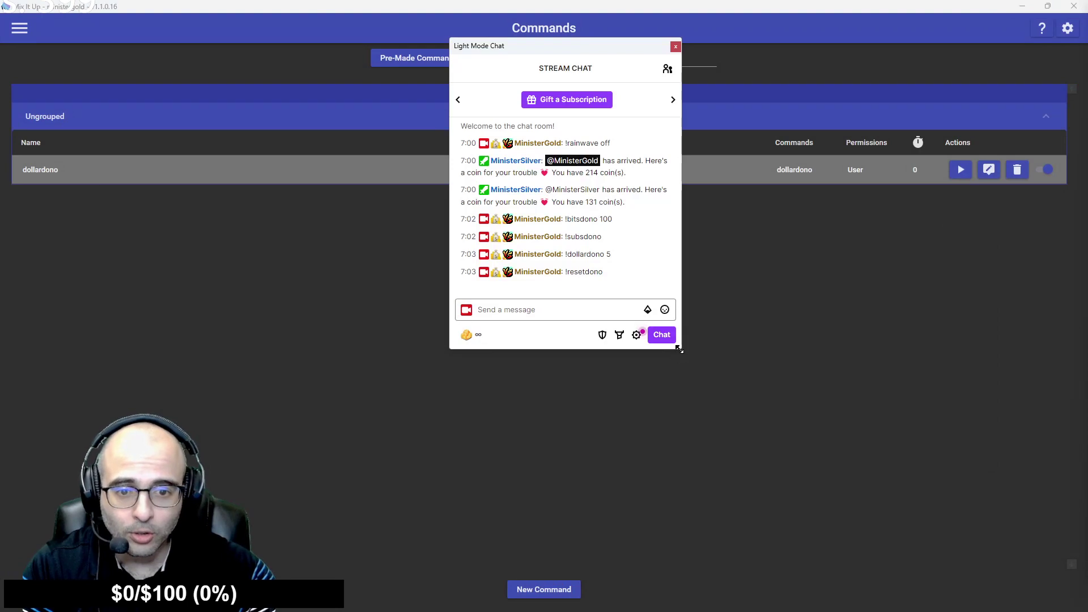
pyautogui.moveTo(681, 352); pyautogui.dragTo(792, 444)
pyautogui.click(594, 406)
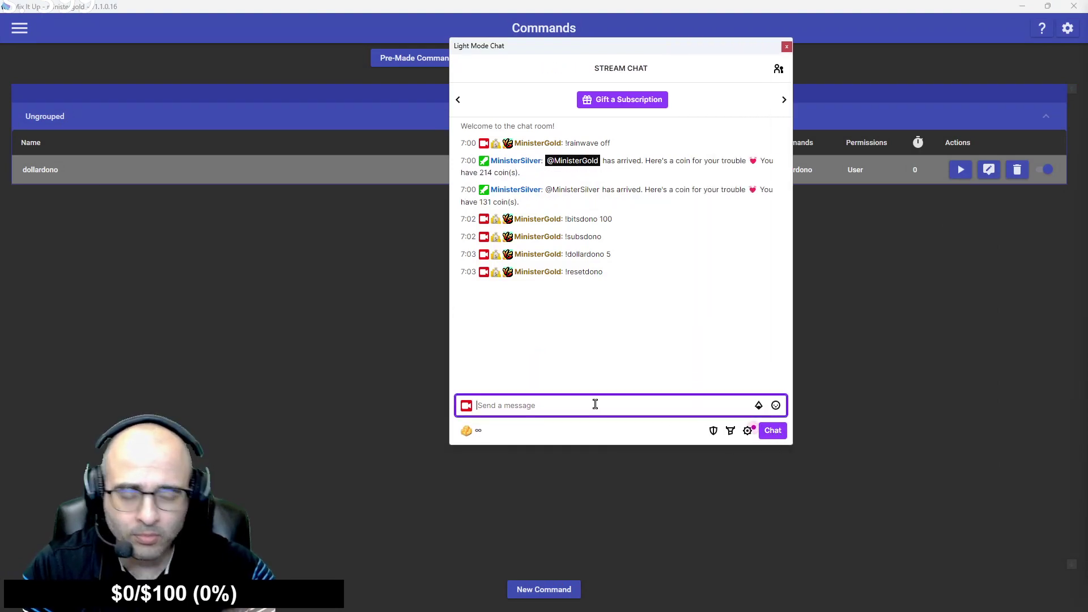
# Test bit donations by sending the chat commands "!bitsdono 100" and "!bitsdono 50"
pyautogui.write('!')
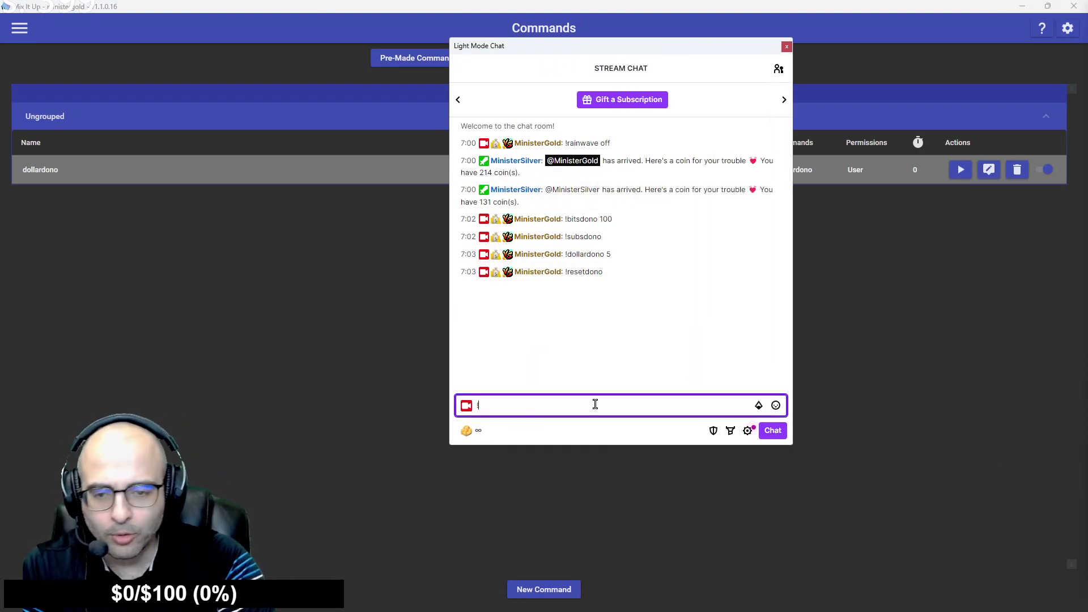
pyautogui.write('bitsdono 100')
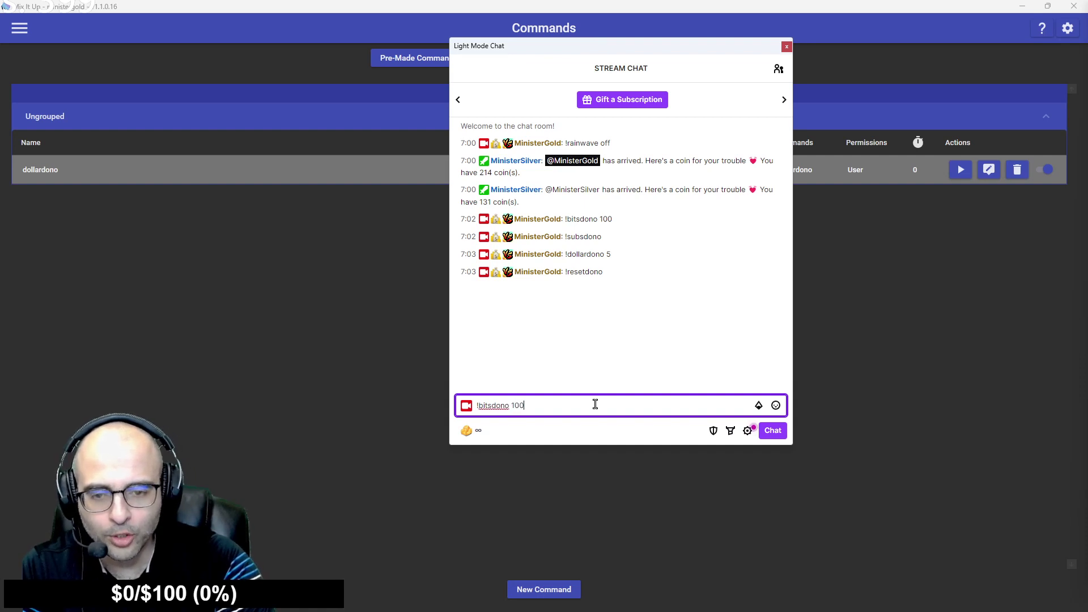
pyautogui.press('Return')
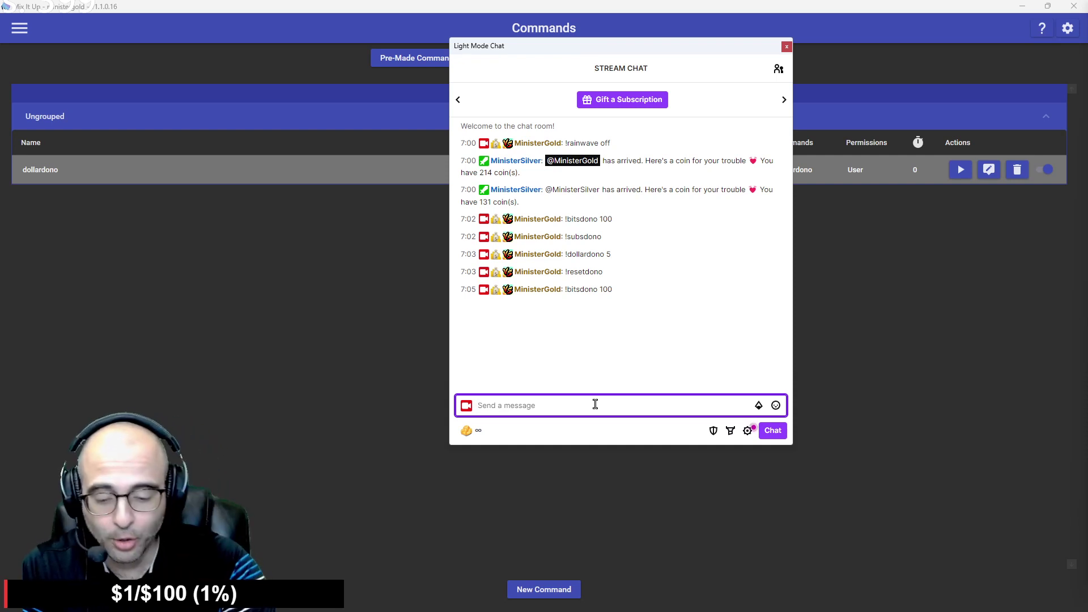
pyautogui.write('!bitsdono 50')
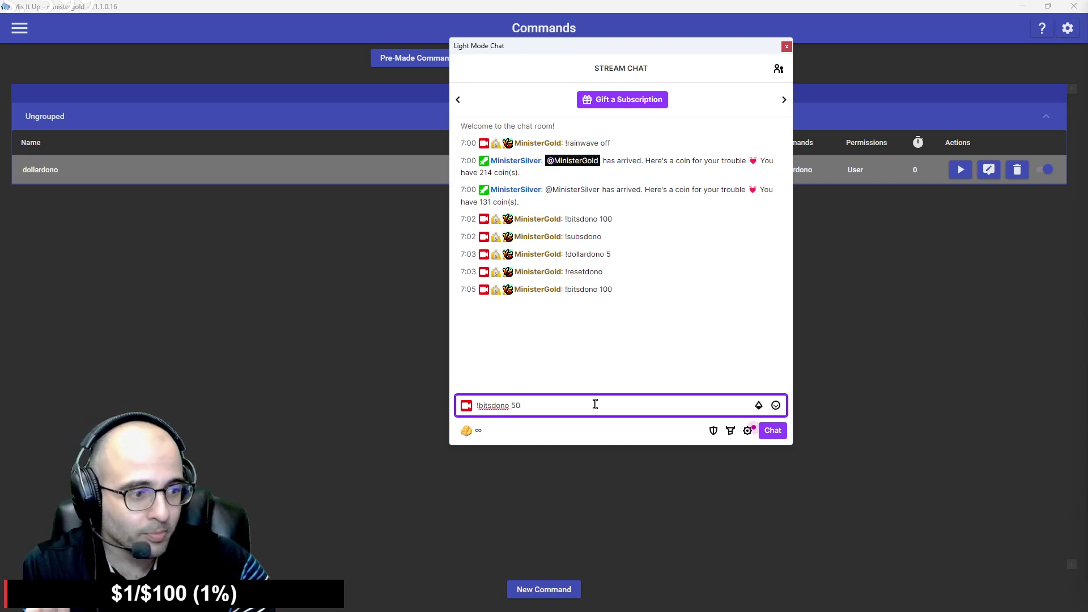
pyautogui.press('Return')
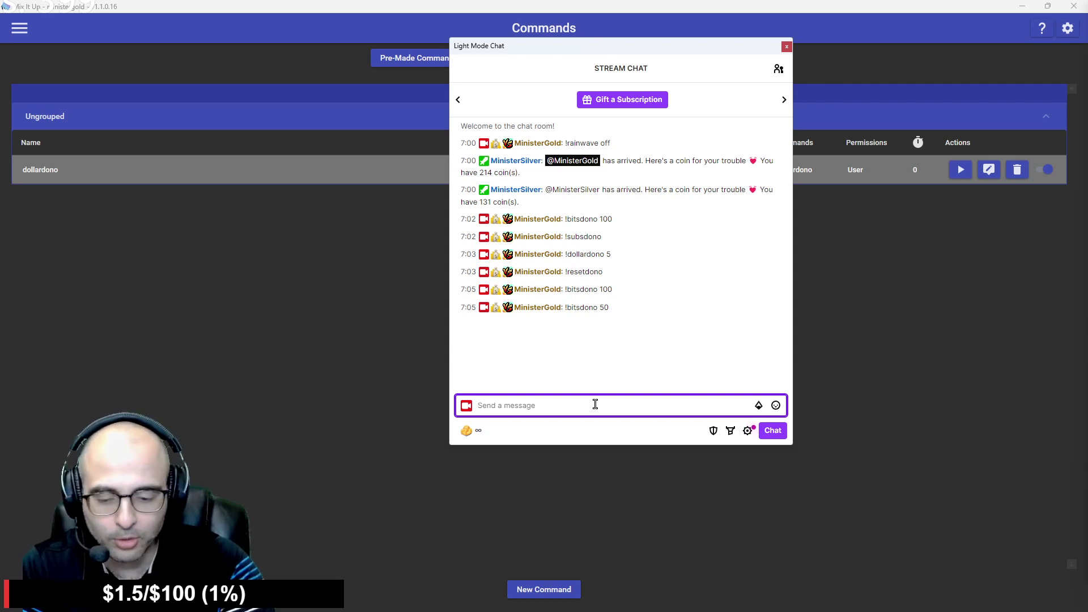
# Test sub and dollar donations by sending "!subdono", "!subsdono" and "!dollardono 5" in the stream chat
pyautogui.write('$subsdono')
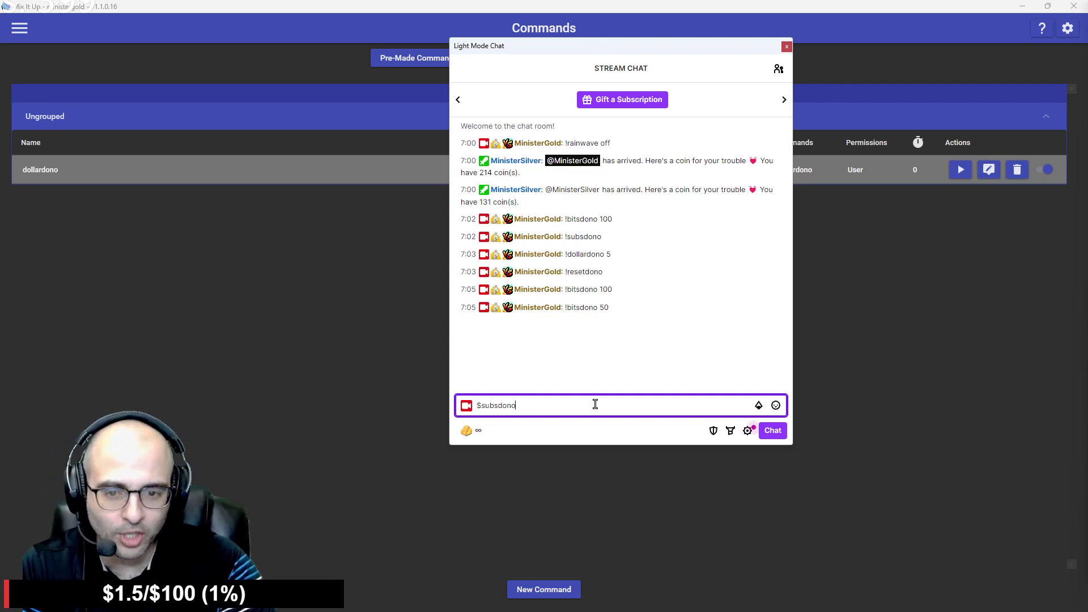
pyautogui.hotkey('ctrl', 'a')
pyautogui.press('BackSpace')
pyautogui.write('!')
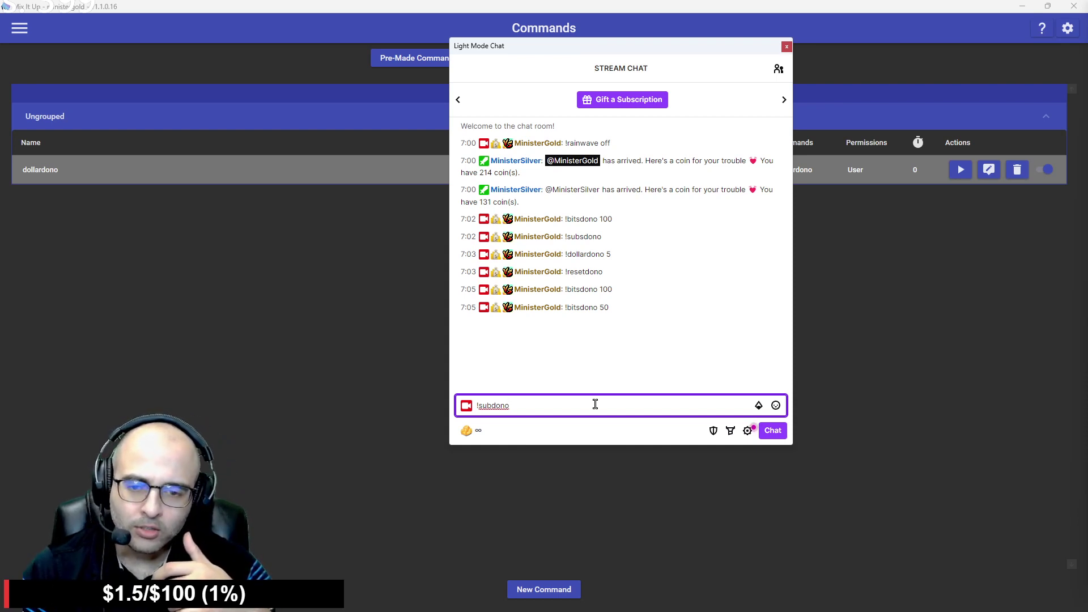
pyautogui.press('Return')
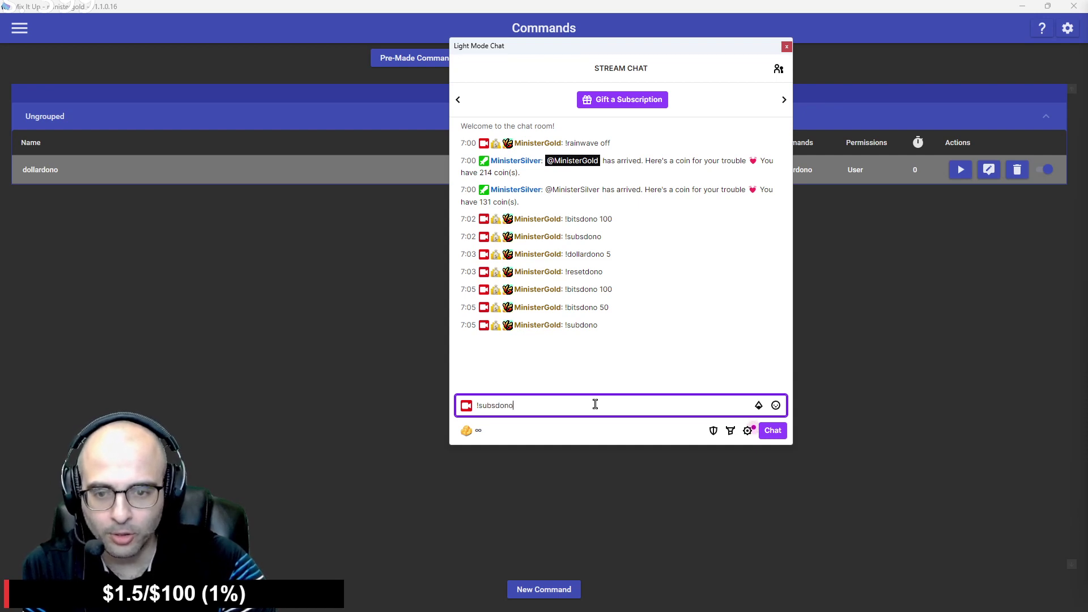
pyautogui.press('Return')
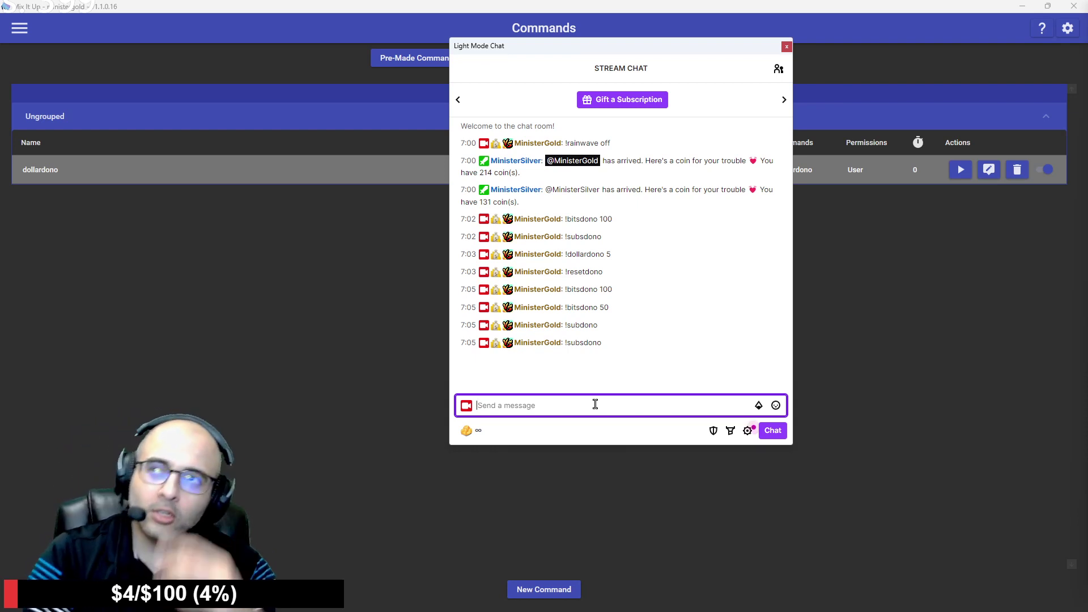
pyautogui.write('!dollardono 5')
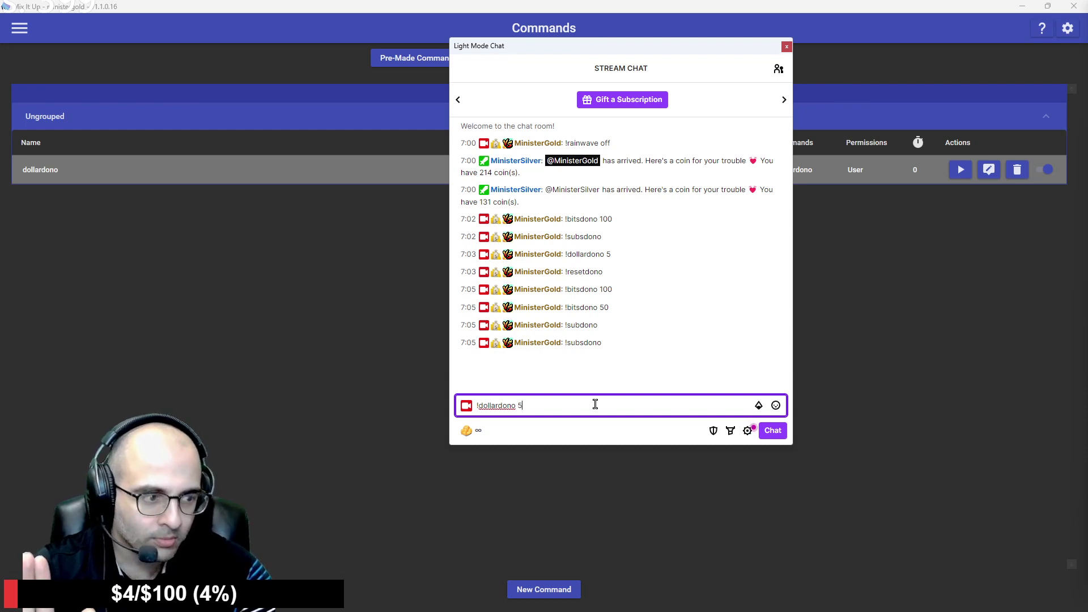
pyautogui.press('Return')
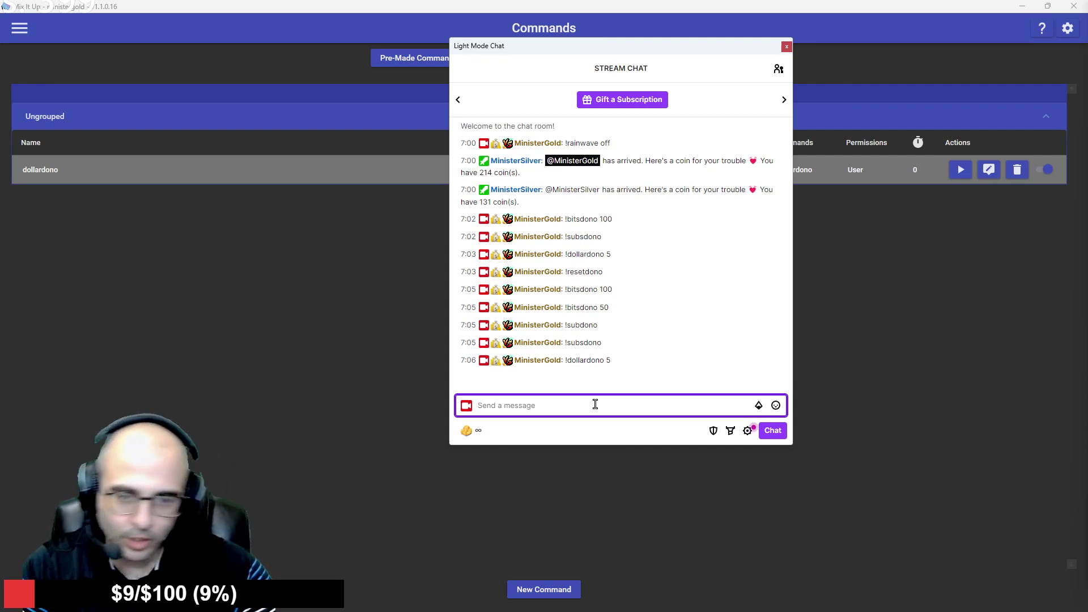
# Leave the stream chat, go to the Events page and expand the Twitch events
pyautogui.click(184, 172)
pyautogui.click(19, 30)
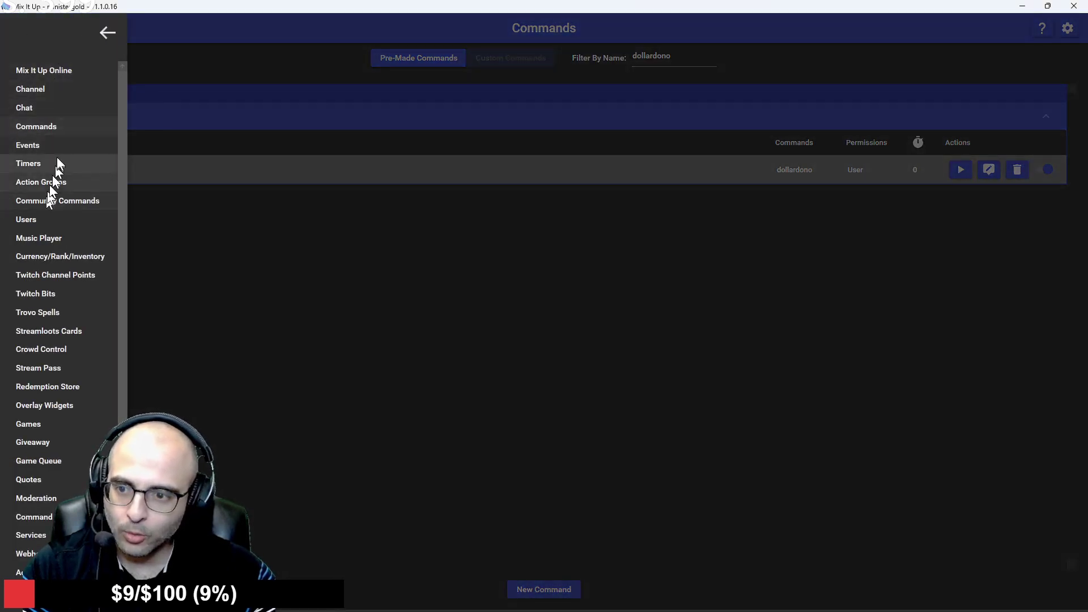
pyautogui.click(42, 147)
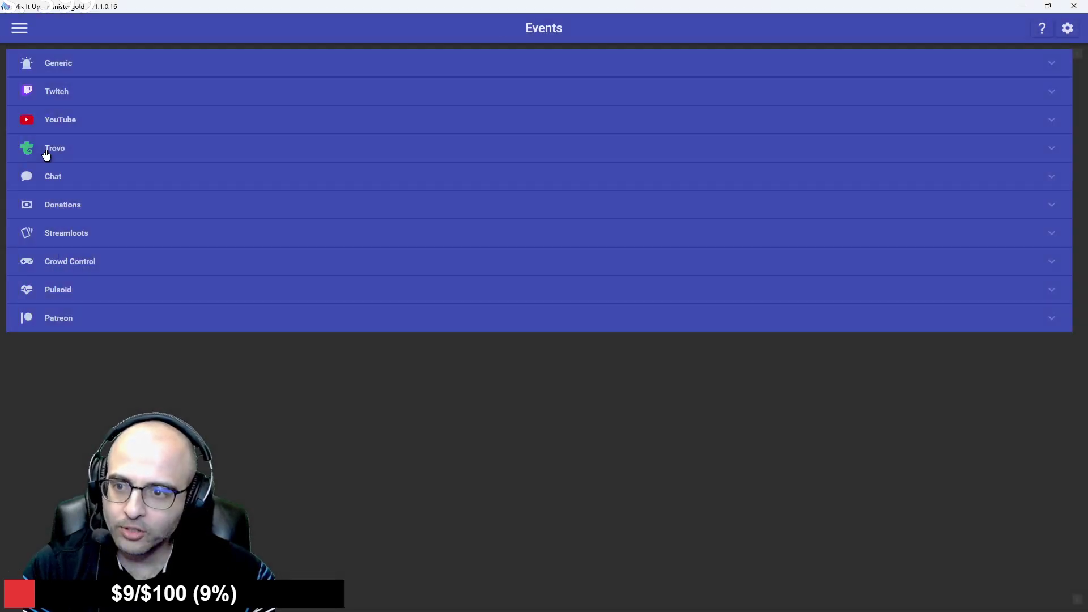
pyautogui.click(70, 94)
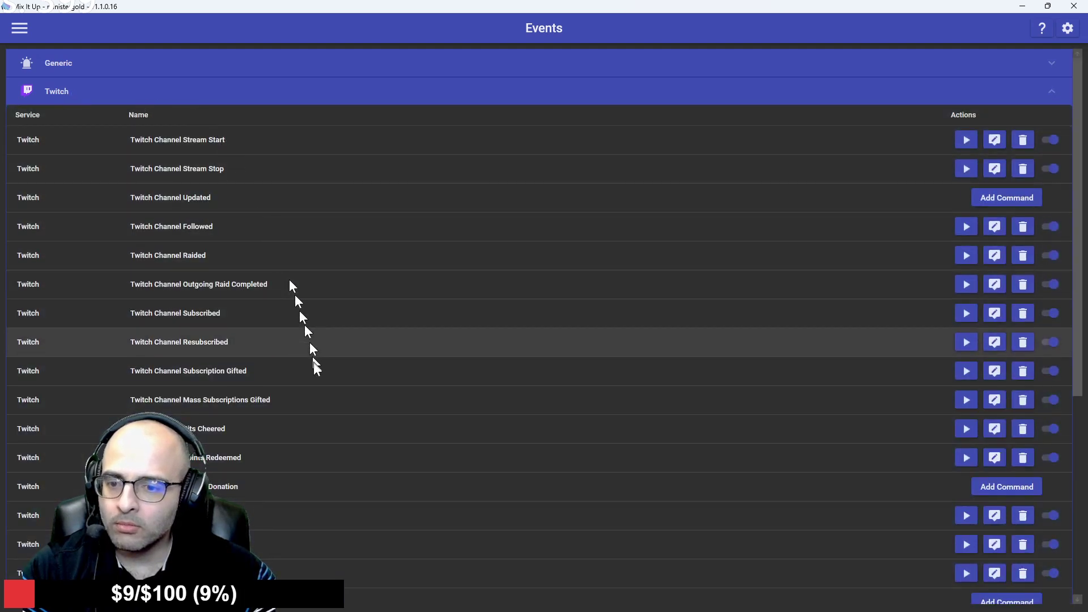
pyautogui.scroll(-3, 316, 389)
pyautogui.scroll(3, 317, 388)
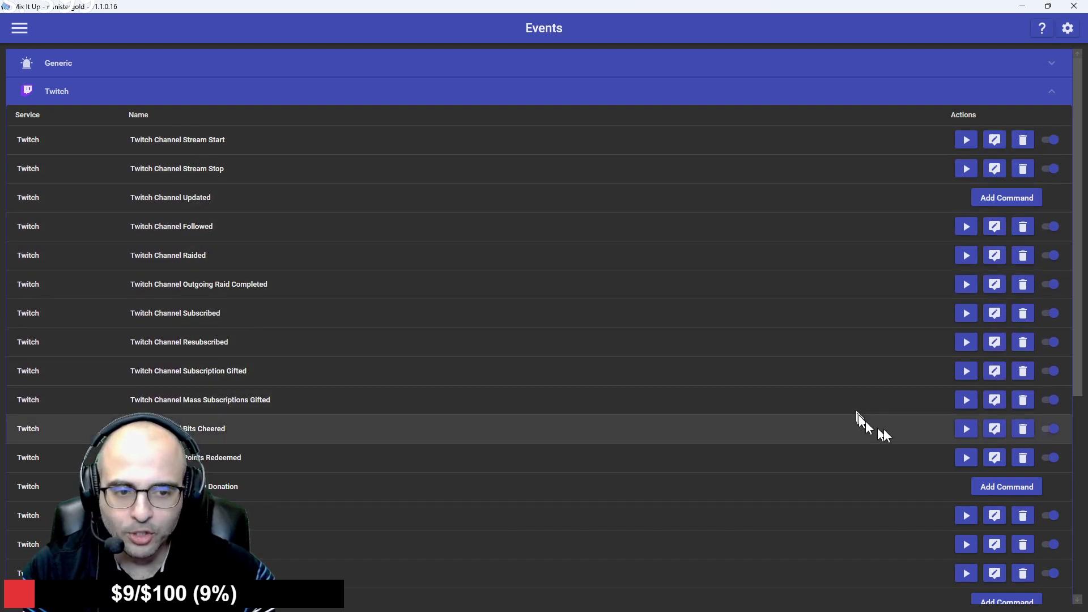
# Open the Twitch Channel Bits Cheered event for editing and add a Command action to it
pyautogui.click(992, 436)
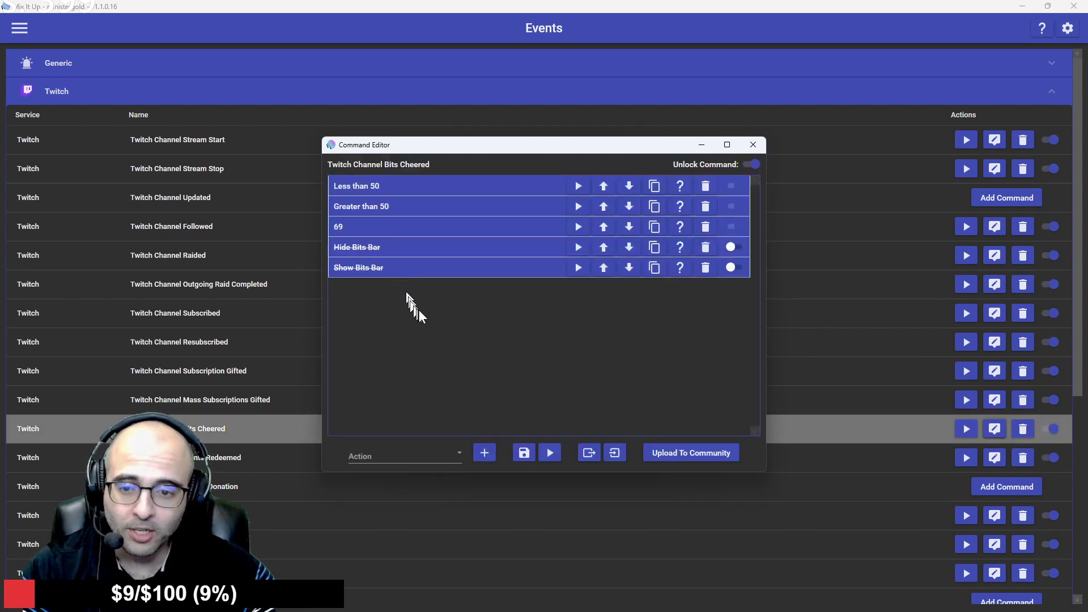
pyautogui.click(435, 459)
pyautogui.scroll(1, 382, 277)
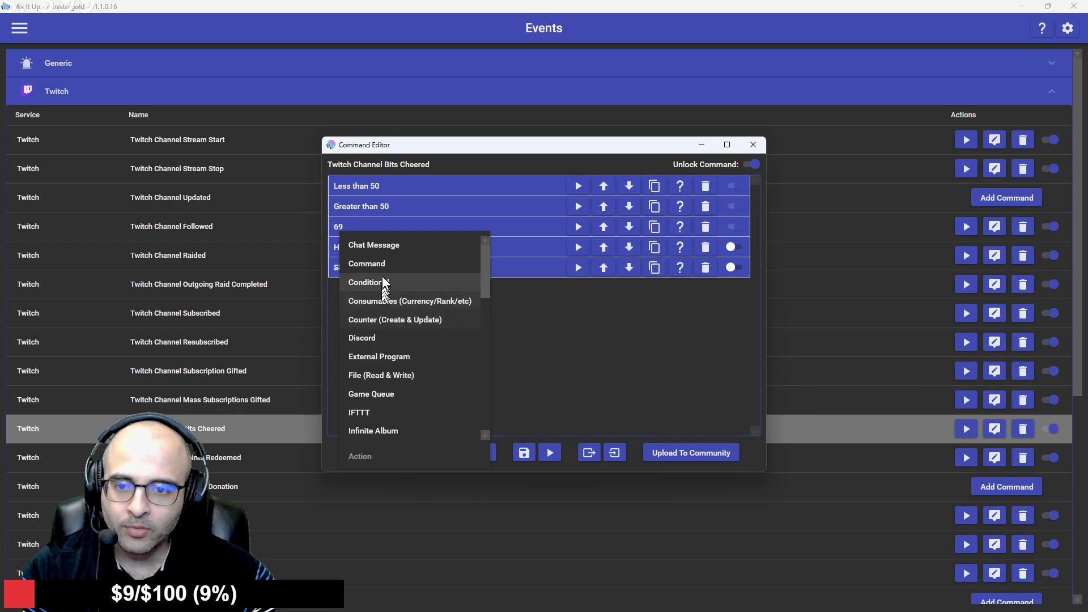
pyautogui.click(382, 262)
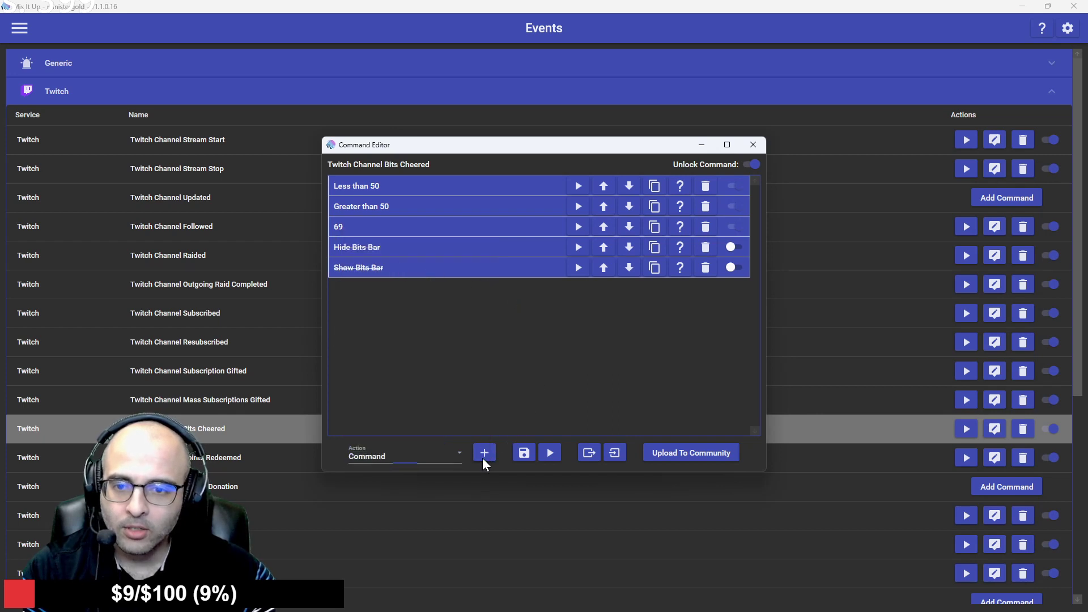
pyautogui.click(484, 455)
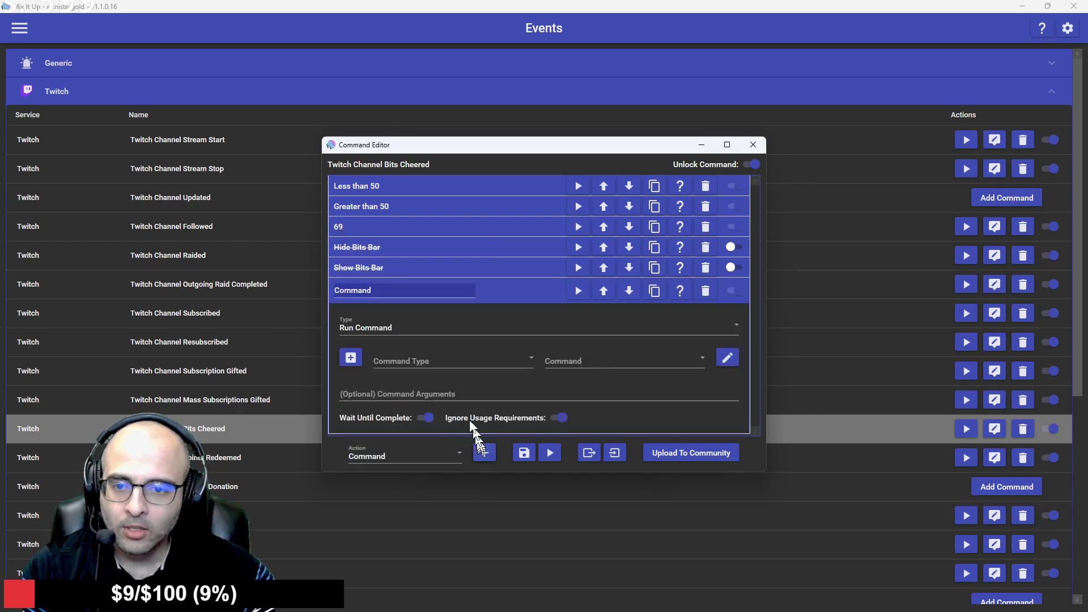
# Delete the new Command action from the Twitch Channel Bits Cheered event and close its editor without choosing a command type
pyautogui.click(427, 361)
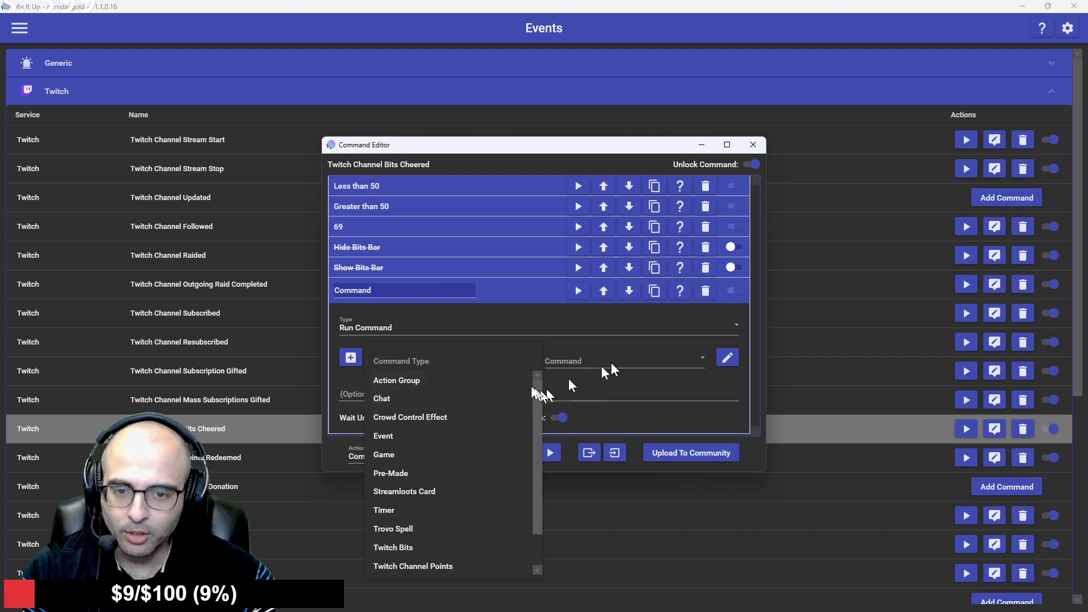
pyautogui.click(567, 335)
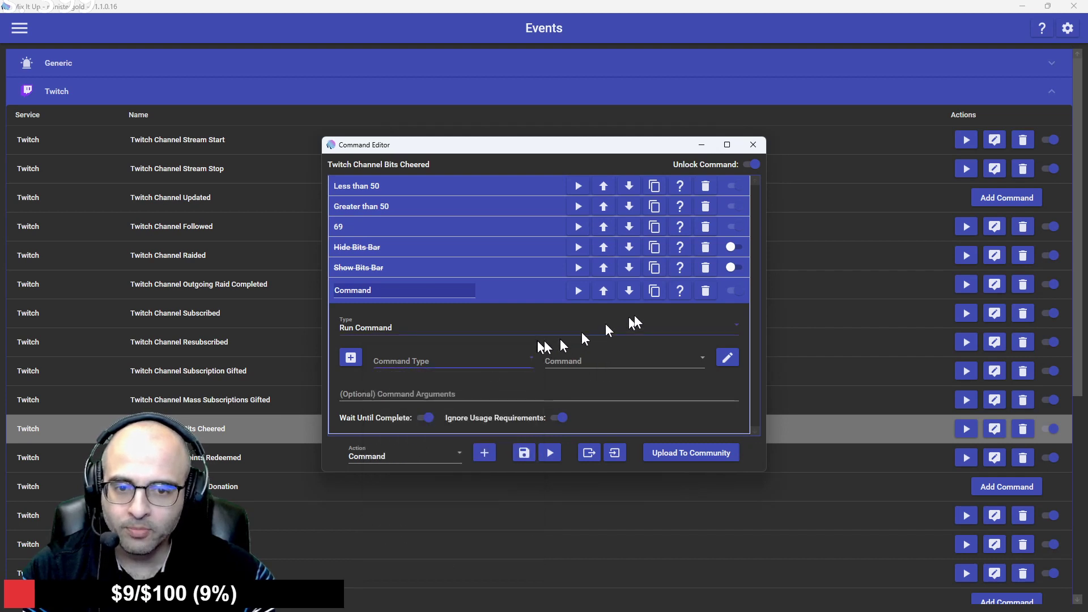
pyautogui.click(705, 291)
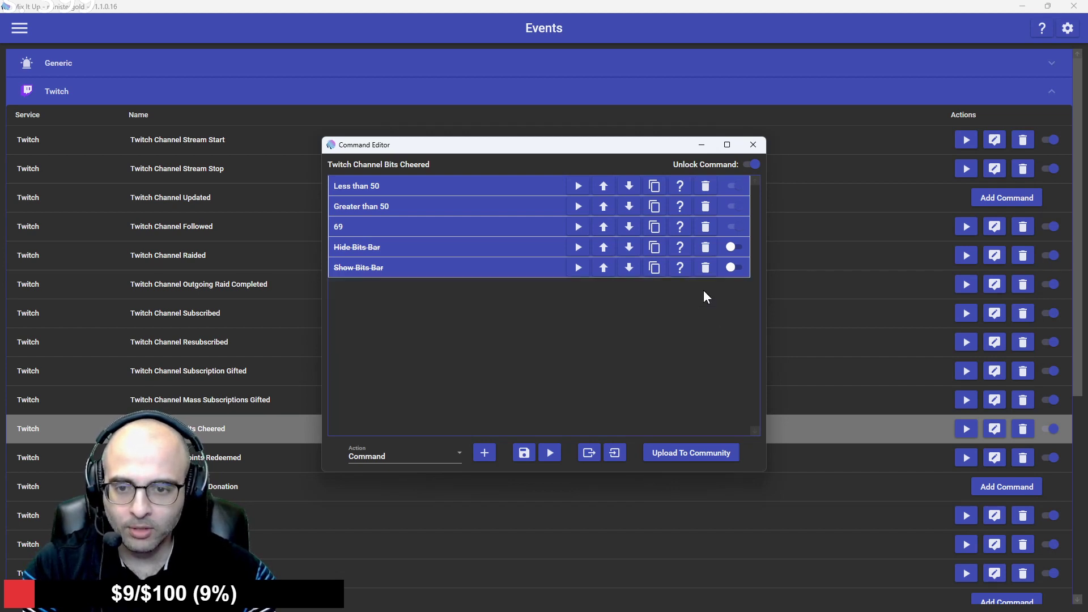
pyautogui.click(761, 140)
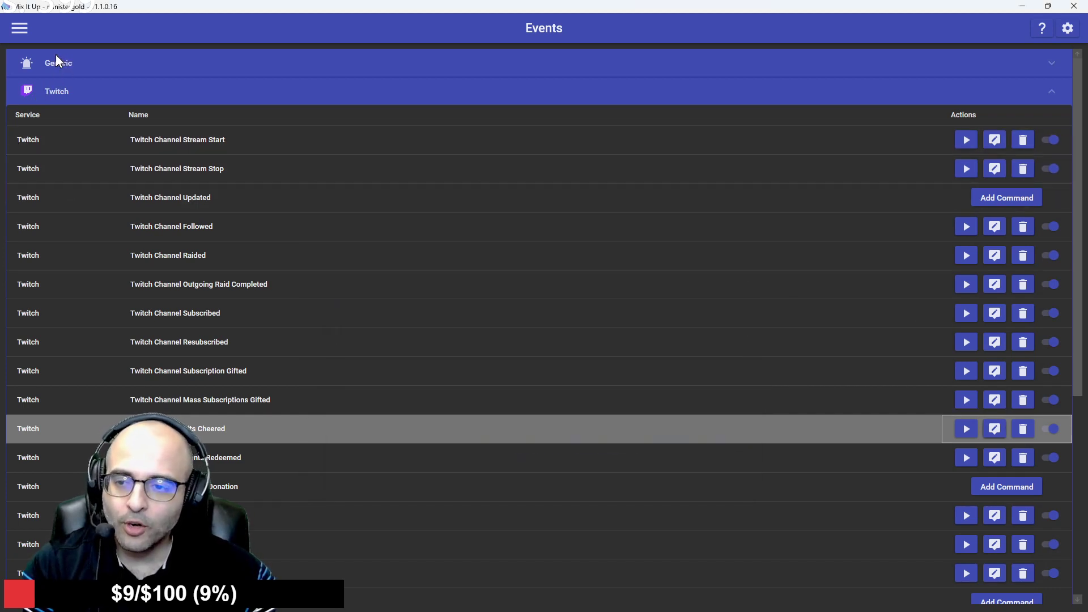
# Look over the Twitch channel events, collapse that group and expand the Donations events
pyautogui.click(97, 91)
pyautogui.click(84, 96)
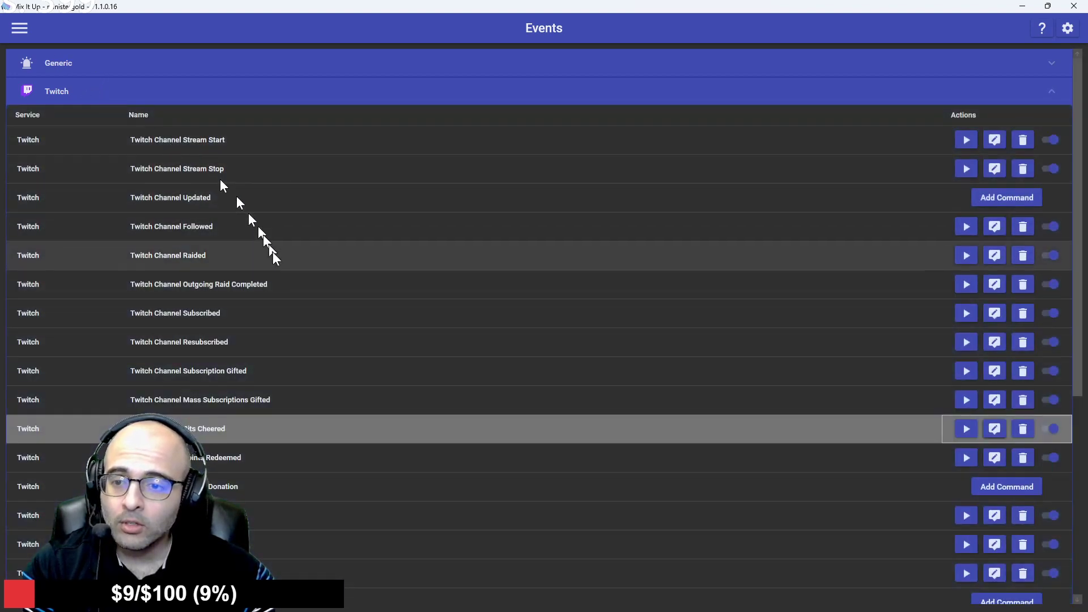
pyautogui.scroll(-3, 274, 255)
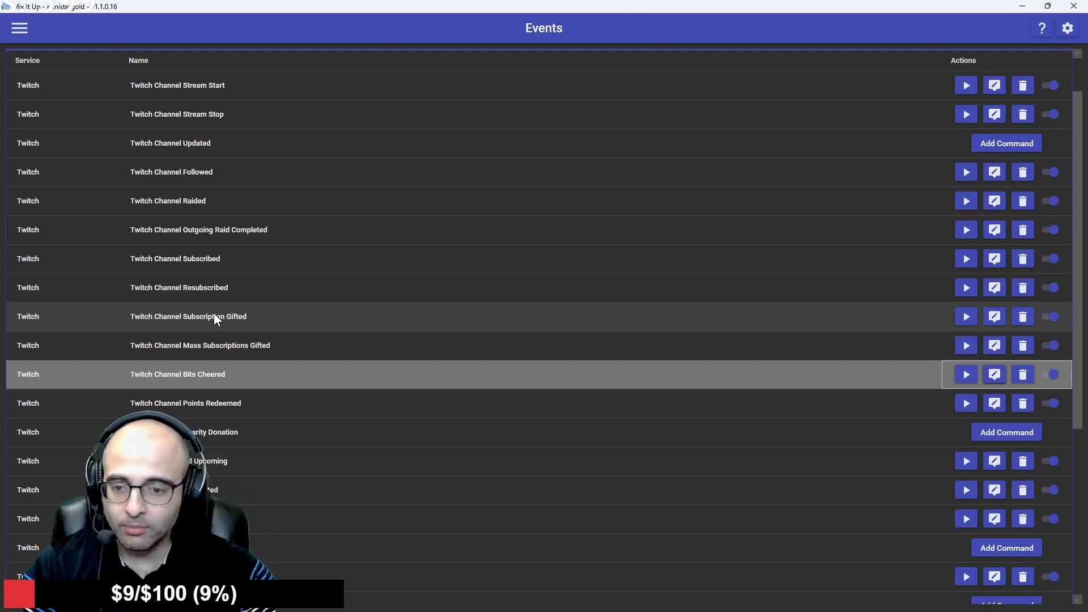
pyautogui.scroll(2, 156, 283)
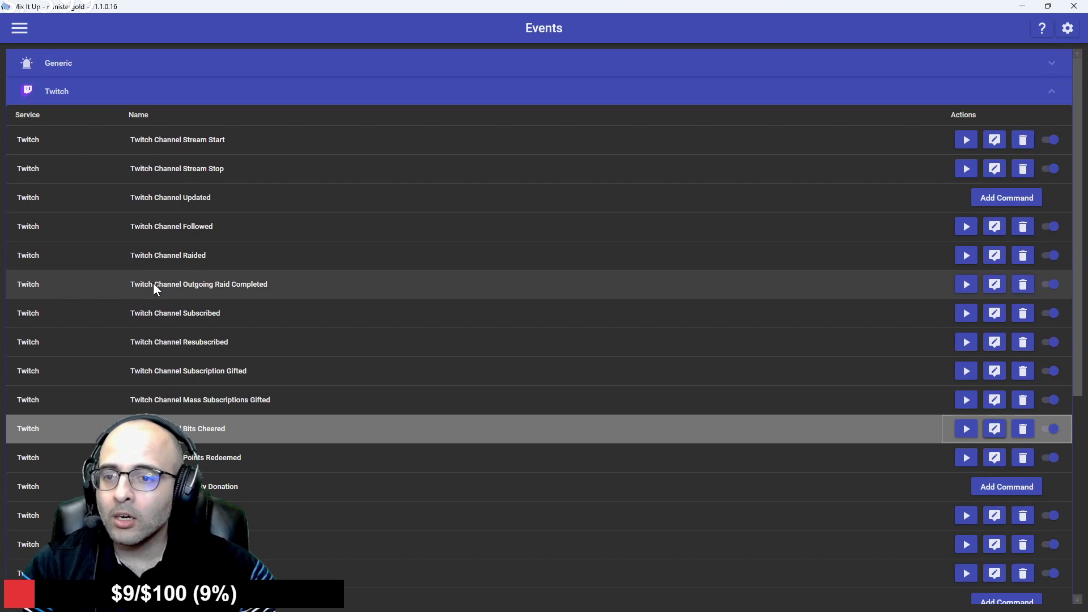
pyautogui.click(100, 97)
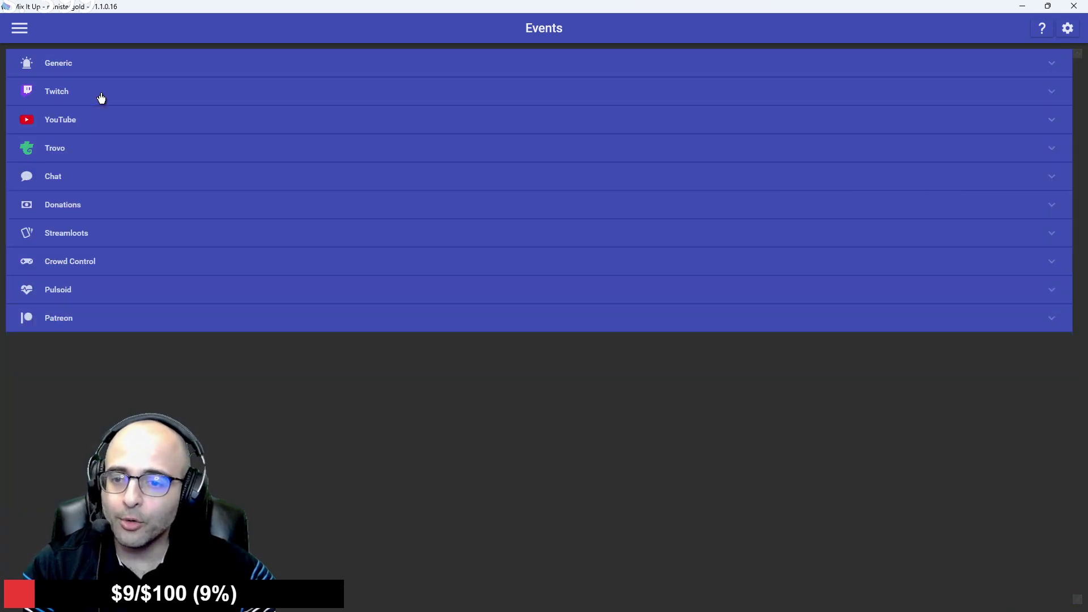
pyautogui.click(74, 207)
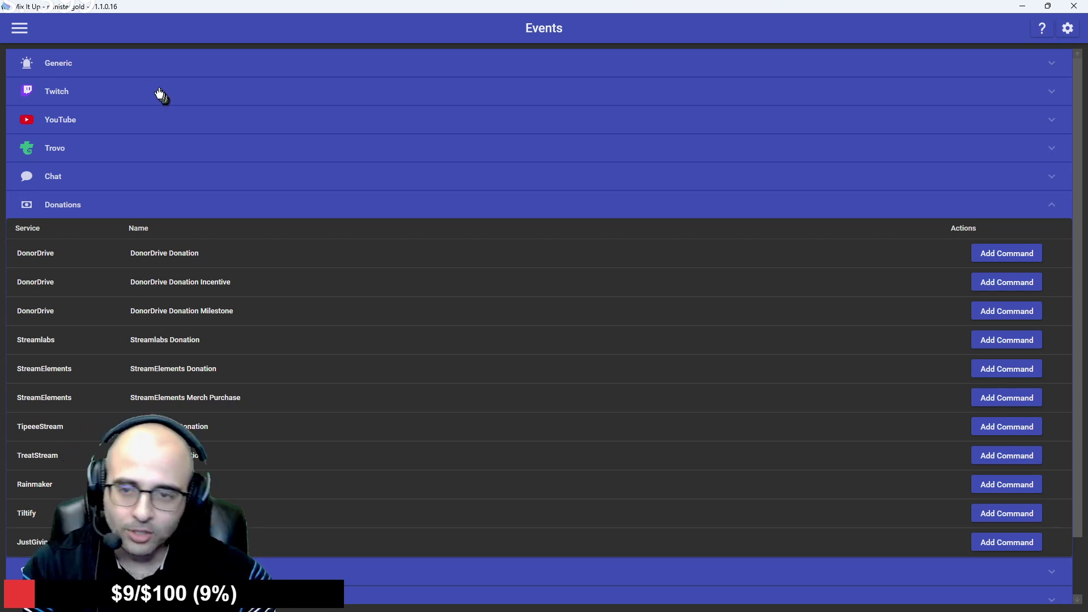
# Switch to Notepad to view the $latestbitscheeredamount and $donationamountnumber identifiers, and return to the Mix It Up Events page
pyautogui.hotkey('alt', 'Tab')
pyautogui.hotkey('alt', 'Tab')
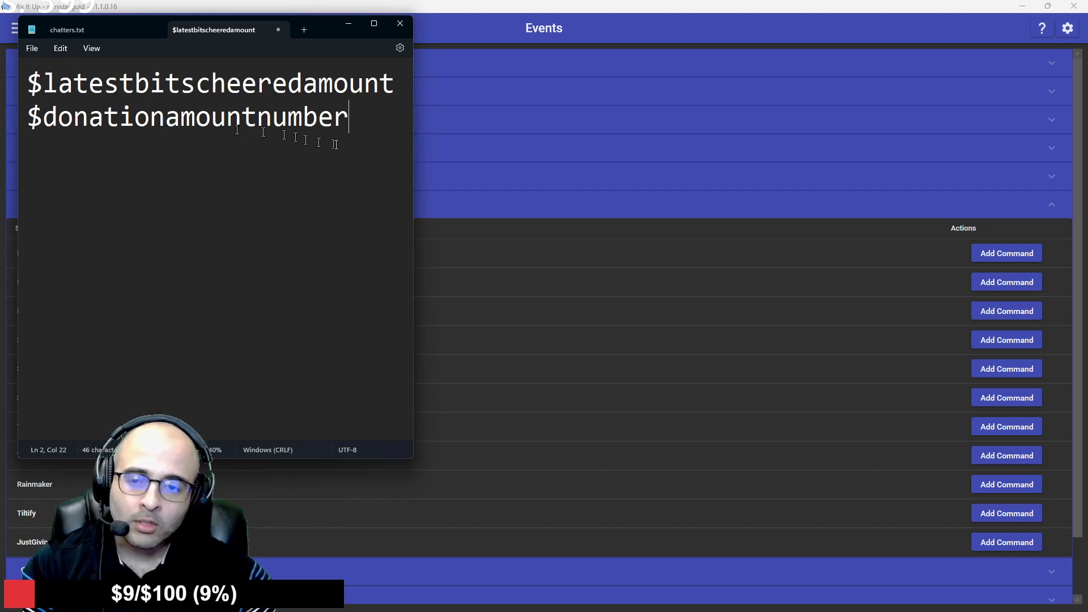
pyautogui.click(490, 23)
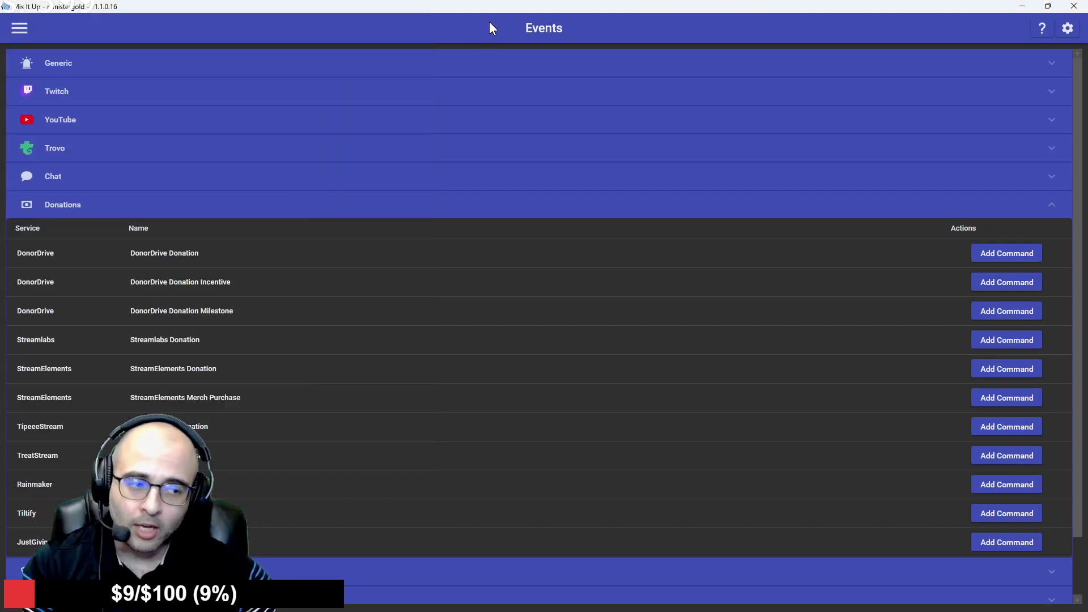